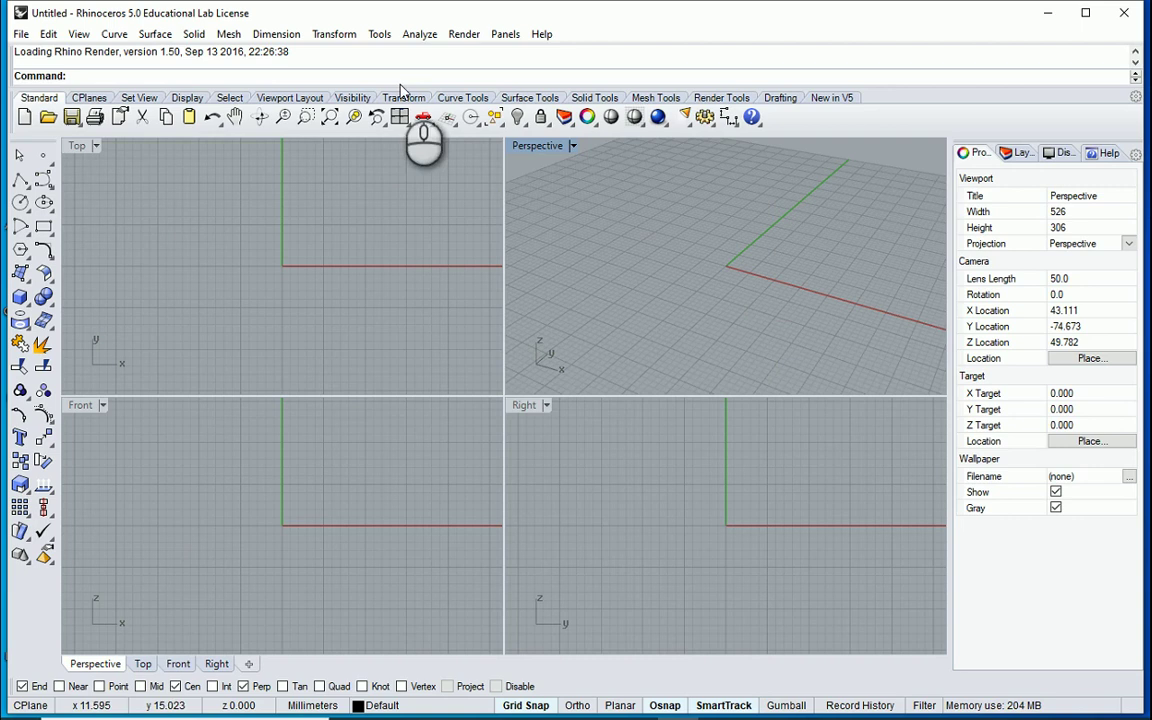
# Set the document's model units to Meters.
pyautogui.click(380, 38)
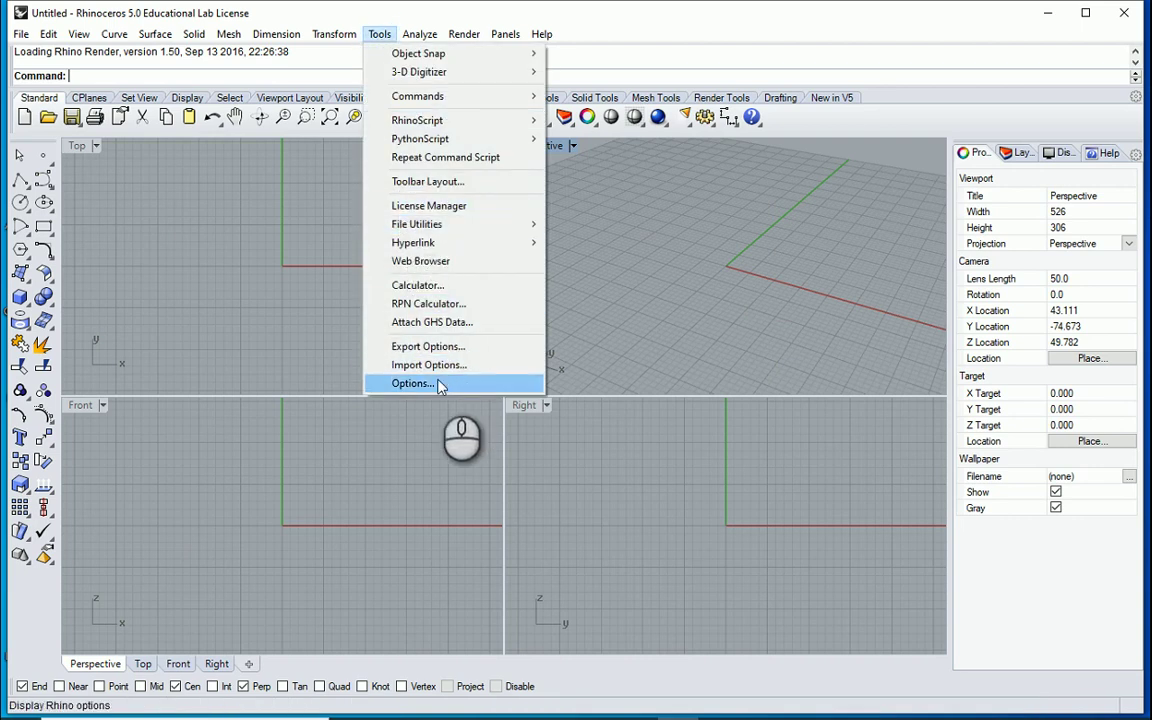
pyautogui.click(437, 381)
pyautogui.click(461, 228)
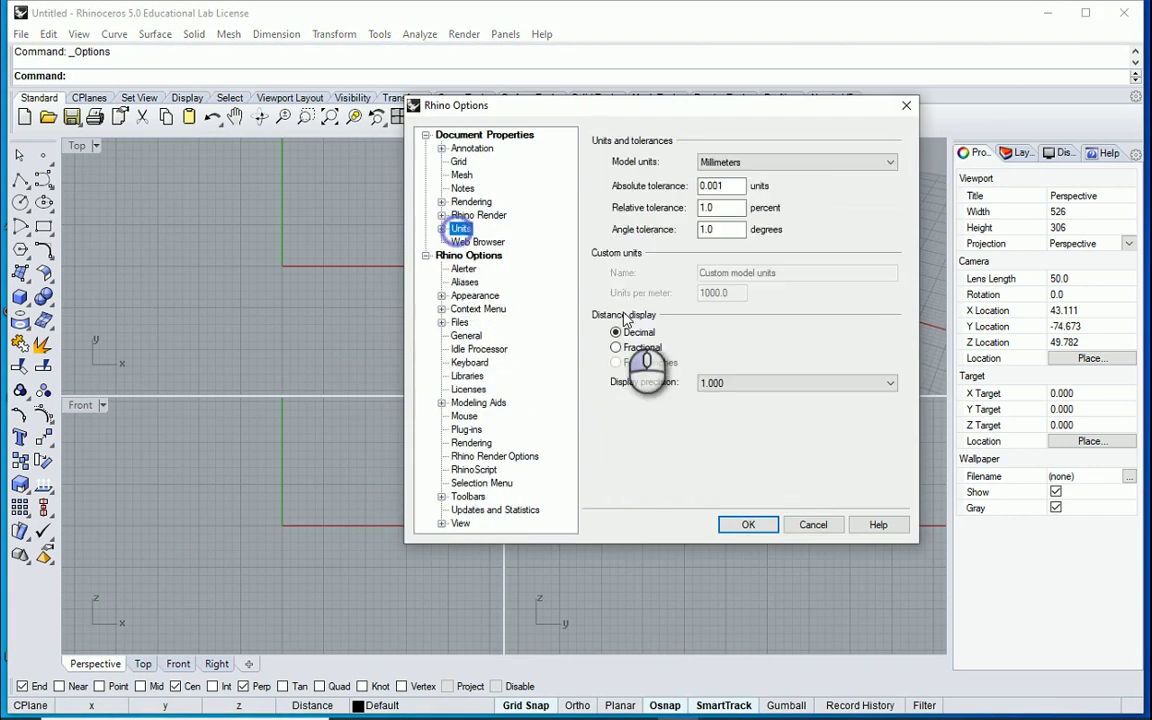
pyautogui.click(780, 162)
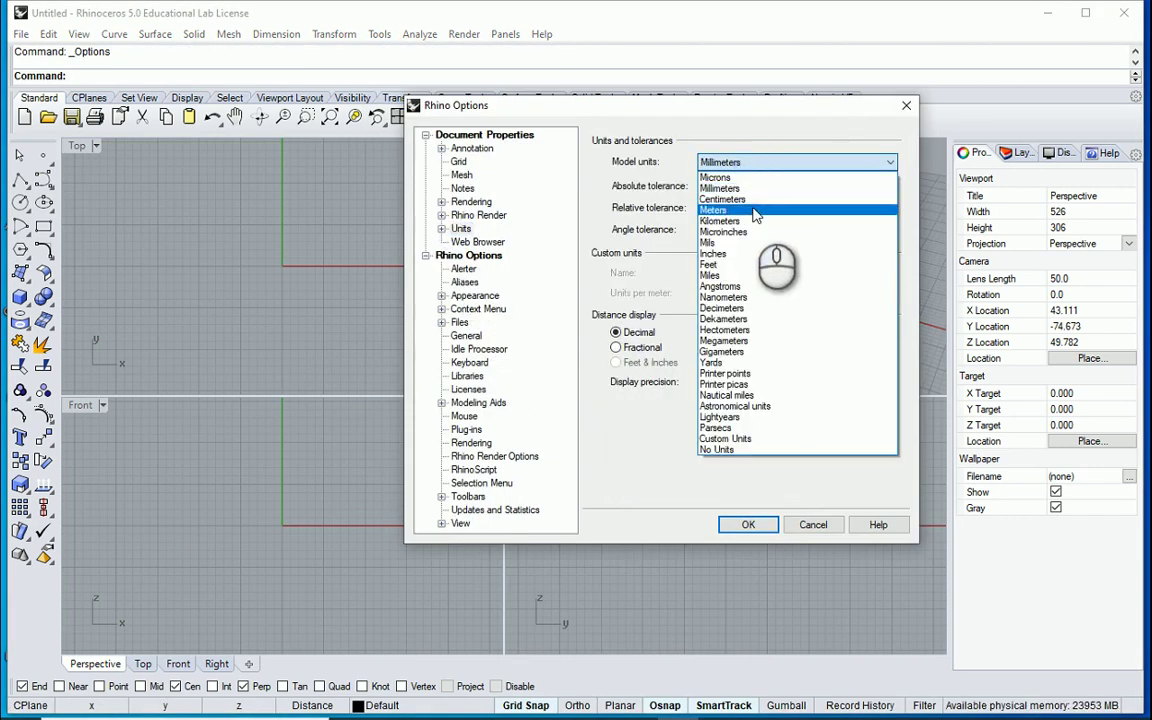
pyautogui.click(806, 206)
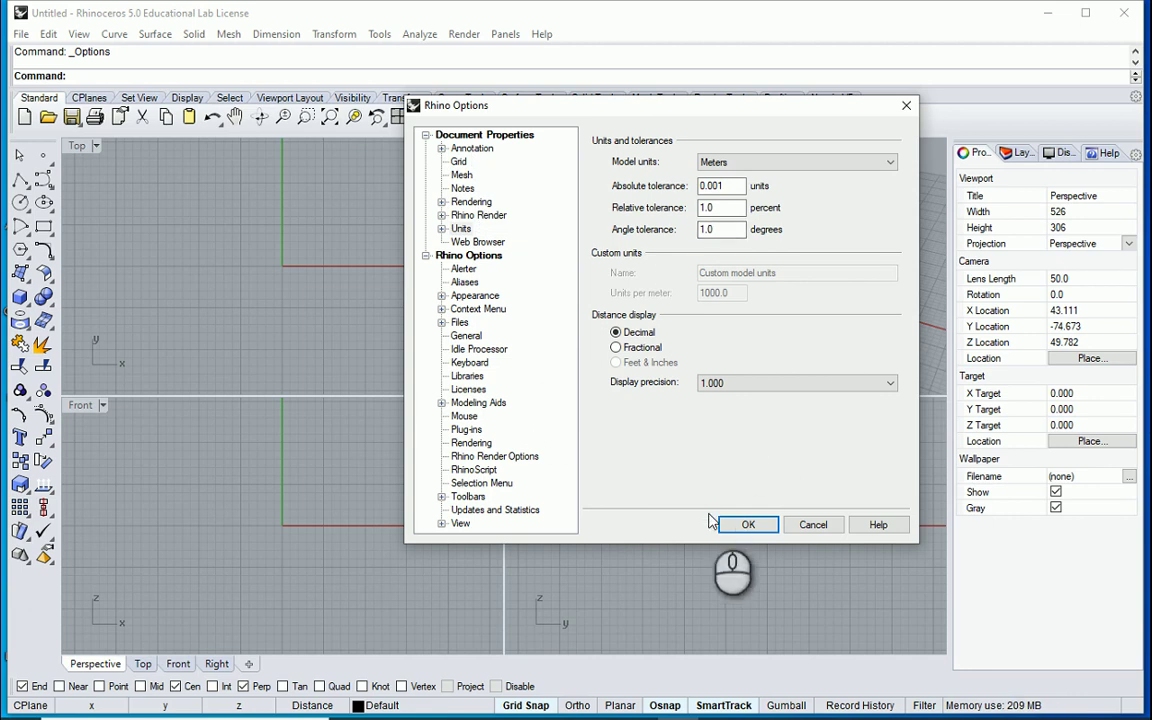
pyautogui.click(747, 524)
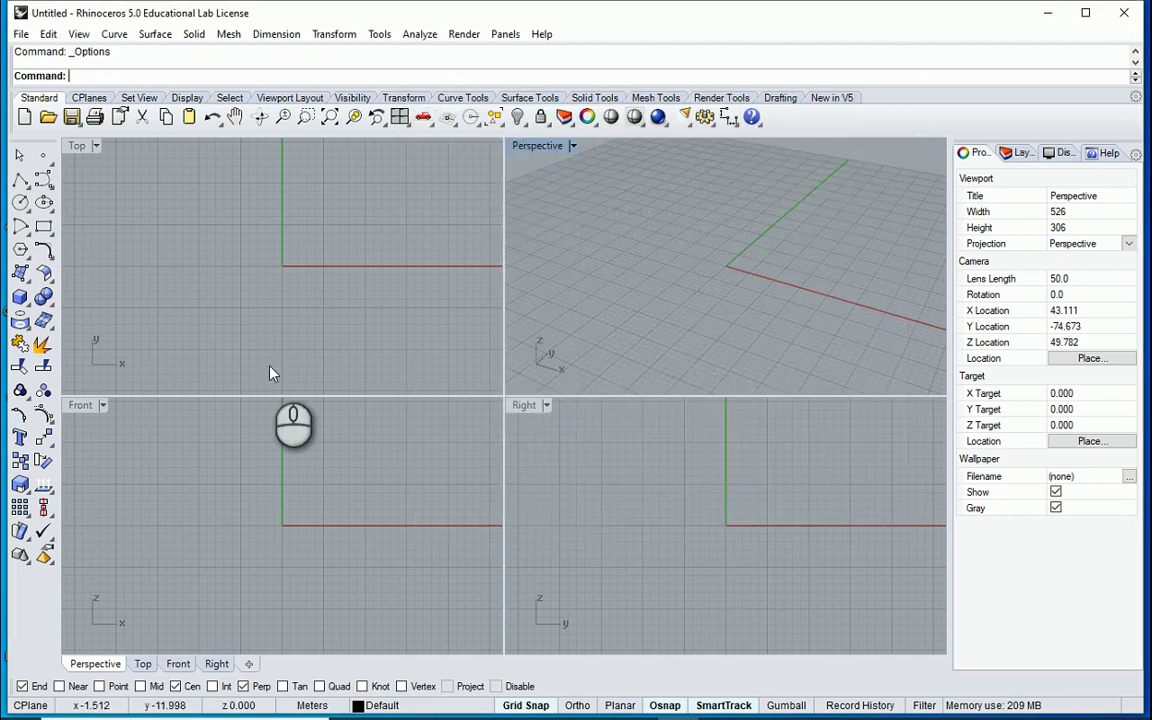
# Maximize the Top viewport, enable the Project object snap option and turn off the Perp snap.
pyautogui.doubleClick(78, 148)
pyautogui.scroll(5, 429, 473)
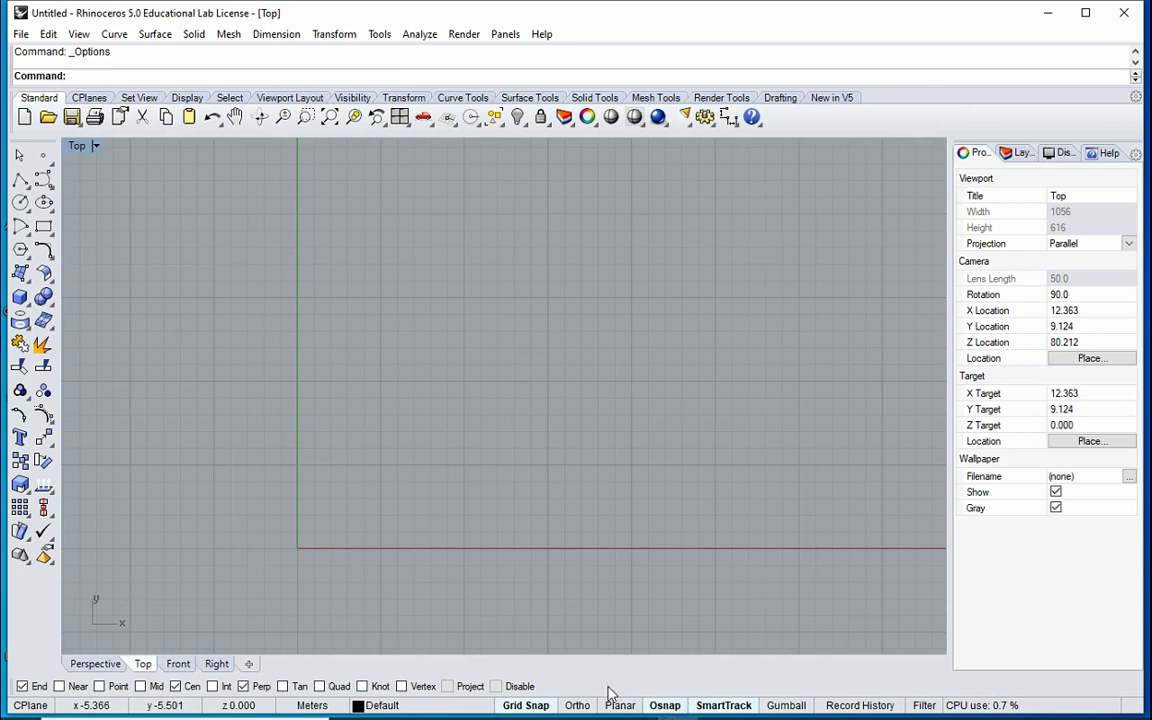
pyautogui.click(447, 687)
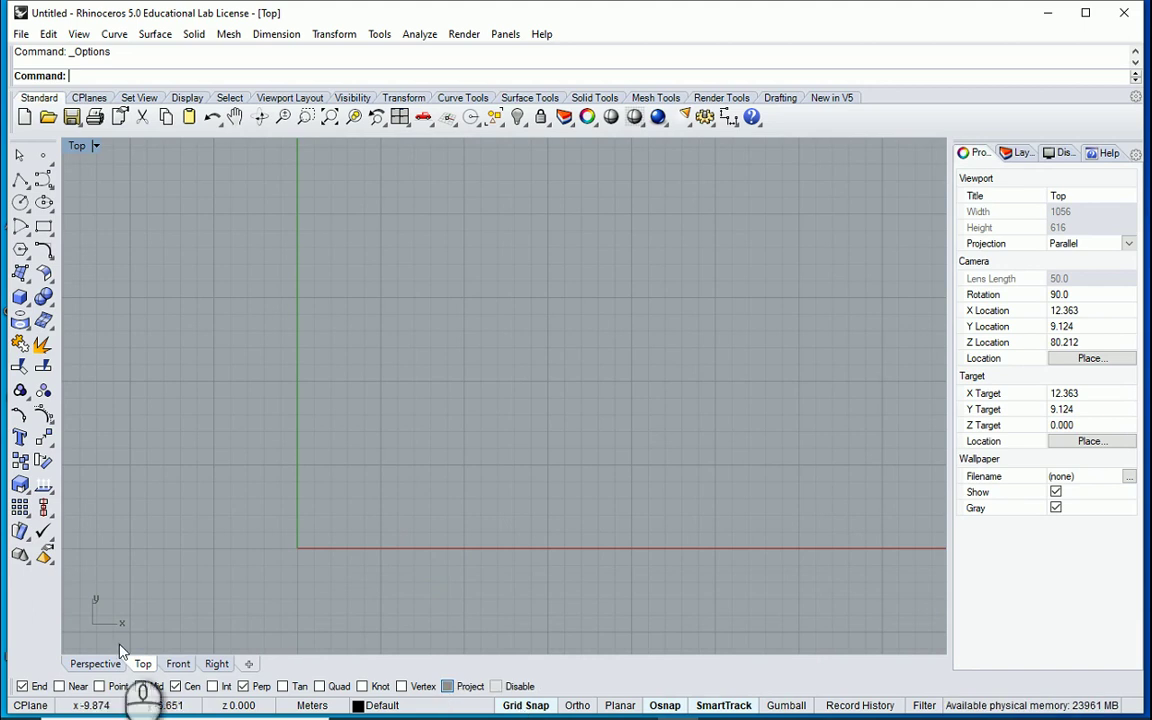
pyautogui.click(244, 686)
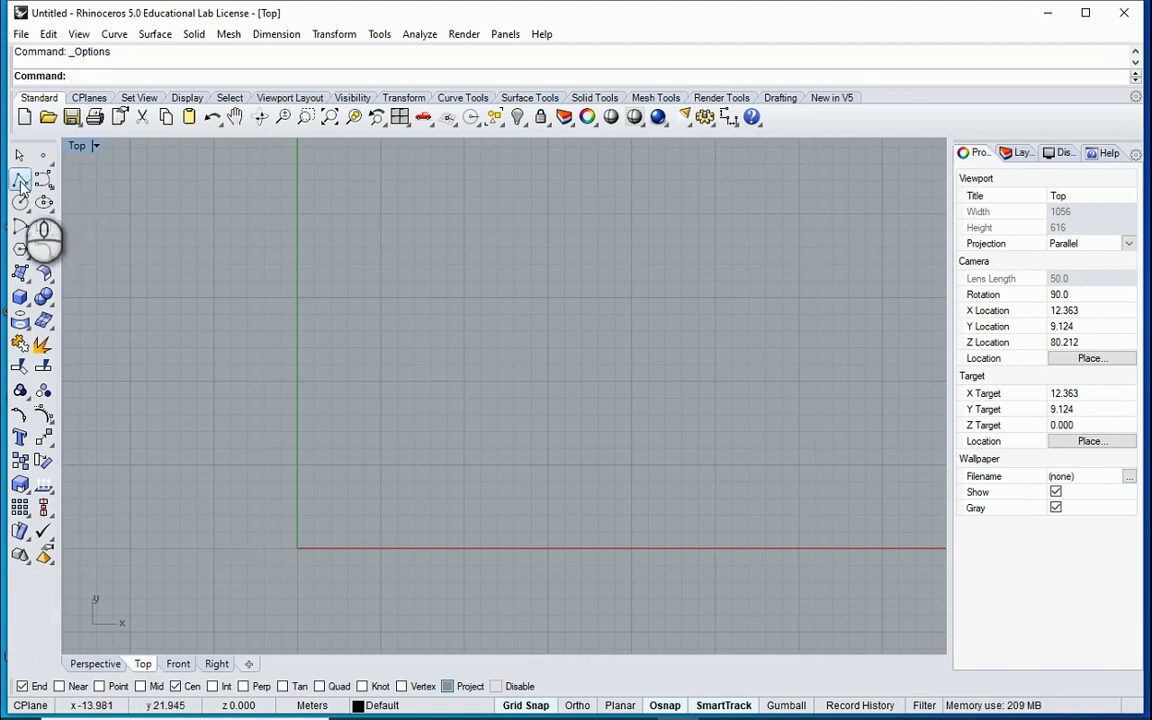
# Review the list of command aliases and their macros in the document properties, then close it without changes.
pyautogui.click(20, 36)
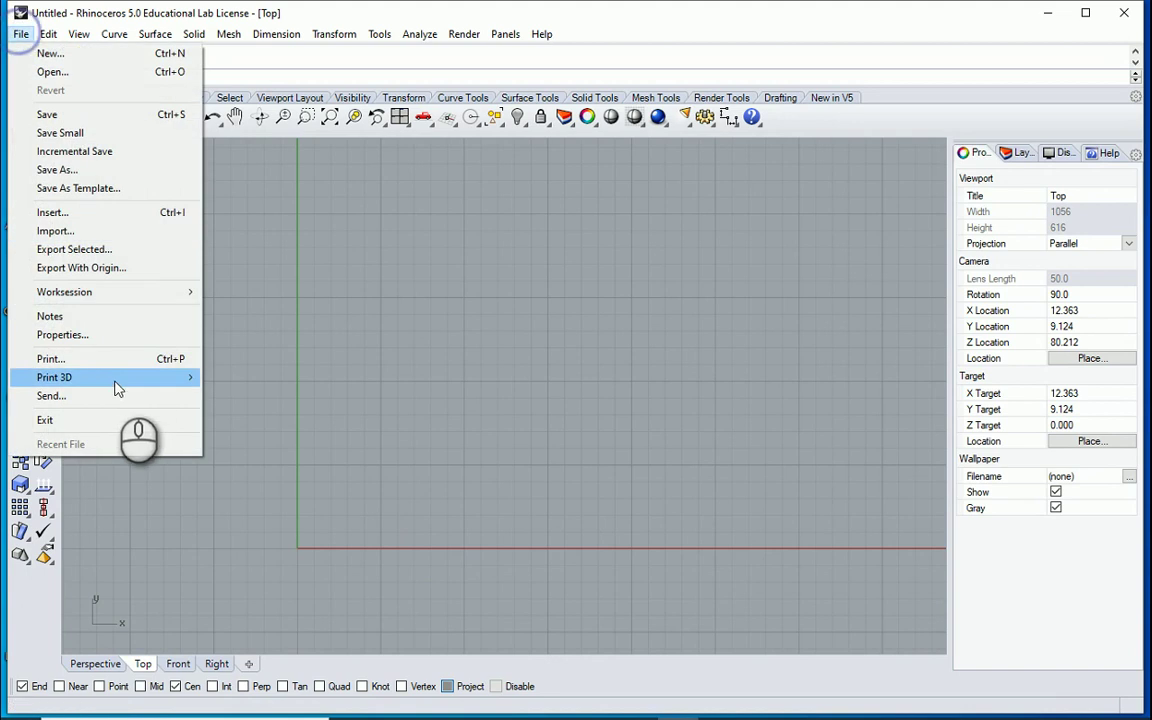
pyautogui.moveTo(108, 381)
pyautogui.click(94, 336)
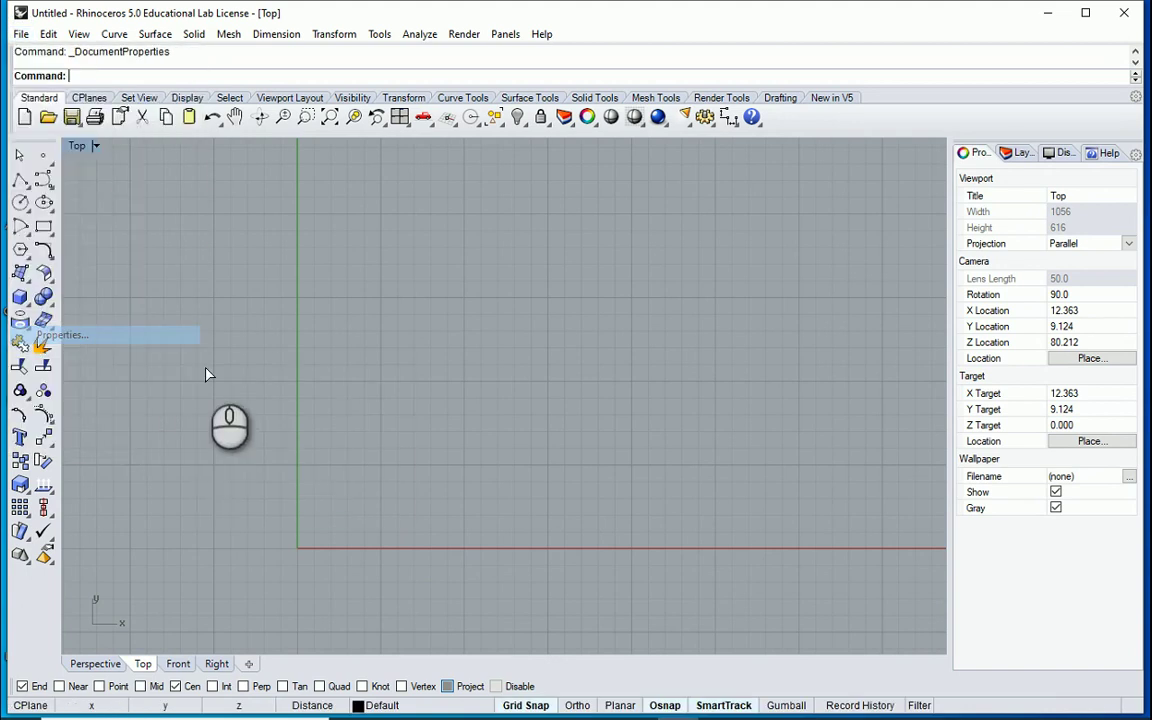
pyautogui.click(135, 293)
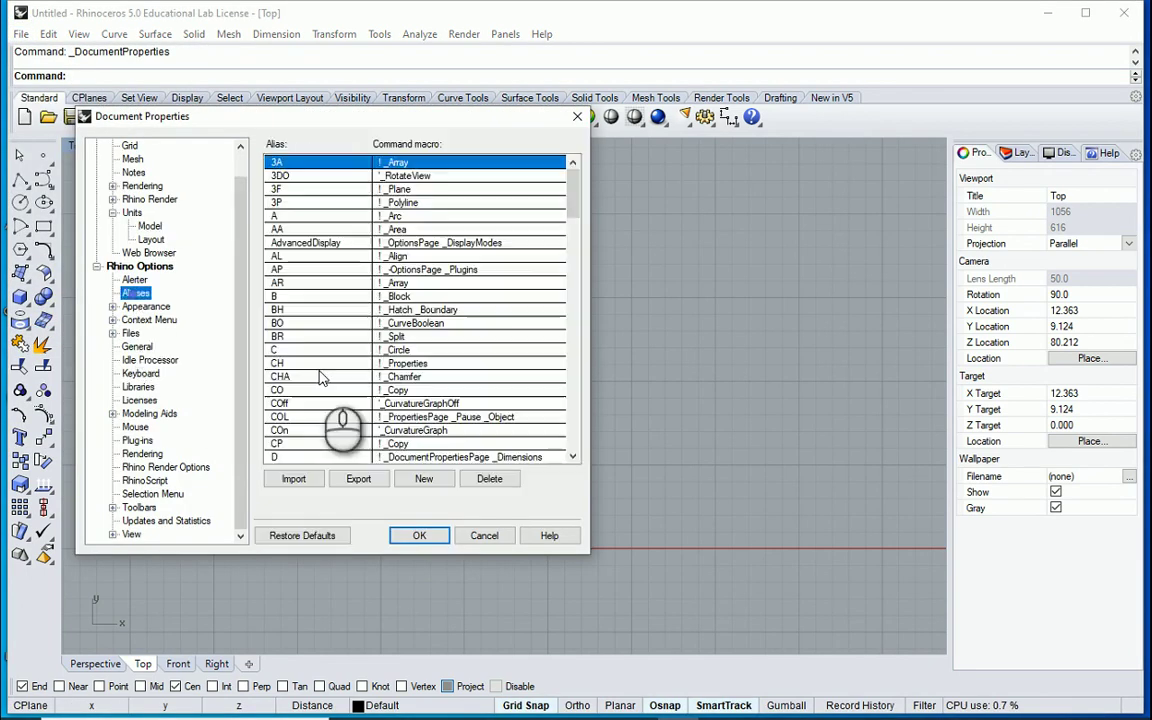
pyautogui.scroll(-20, 340, 399)
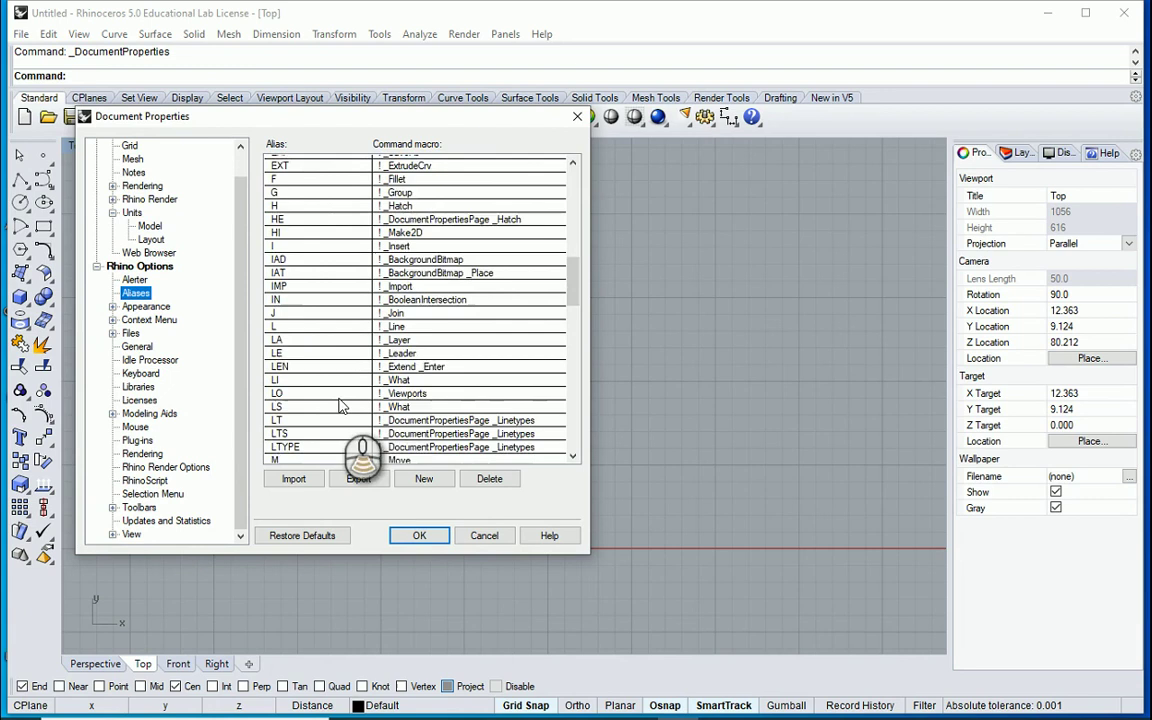
pyautogui.scroll(20, 571, 335)
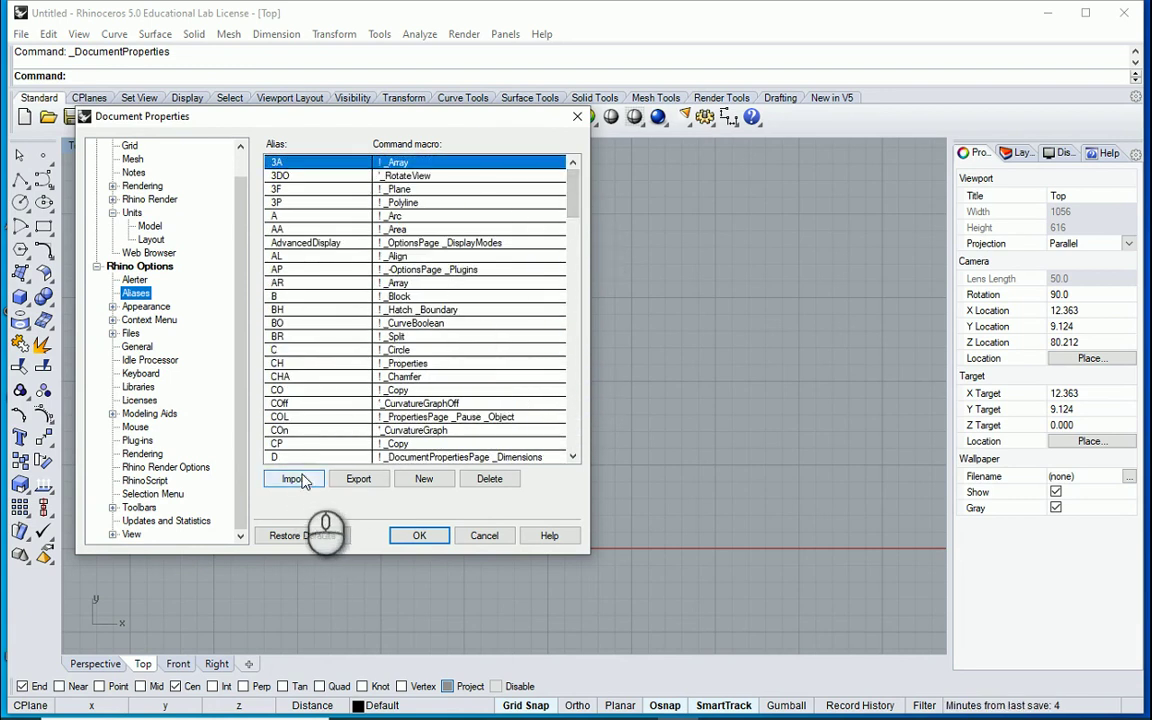
pyautogui.click(484, 535)
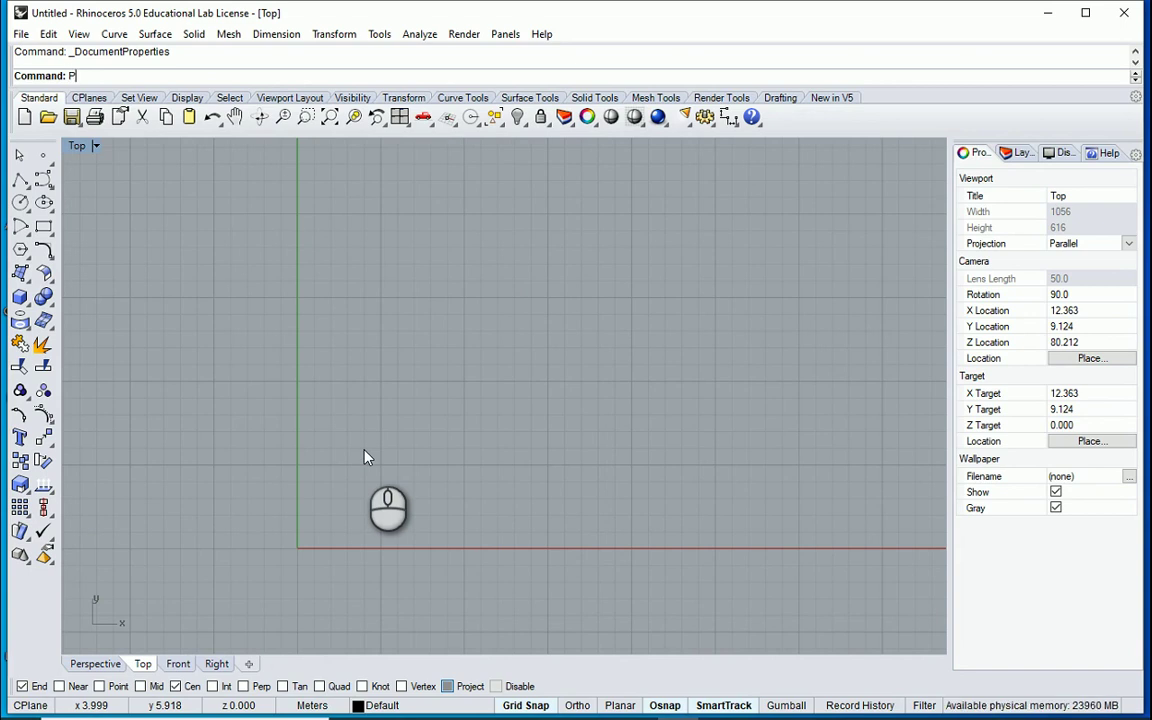
# Draw a closed 15 by 15 m square polyline starting at the origin, with Ortho on.
pyautogui.write('PL')
pyautogui.press('Return')
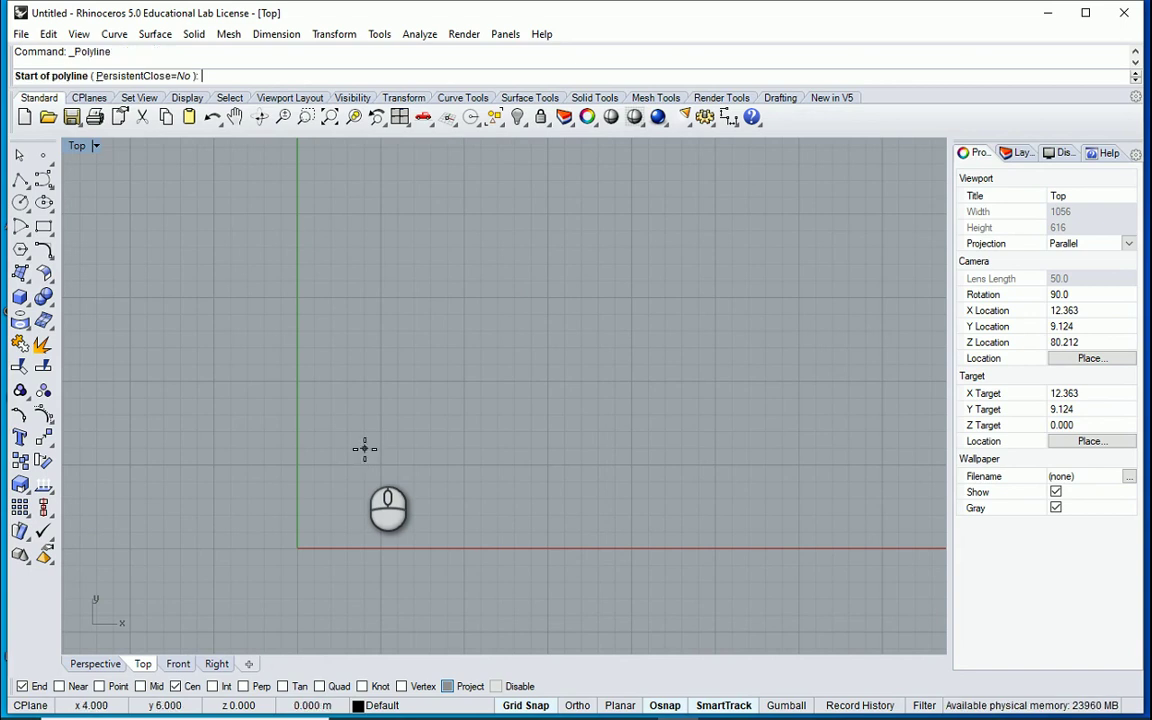
pyautogui.click(297, 547)
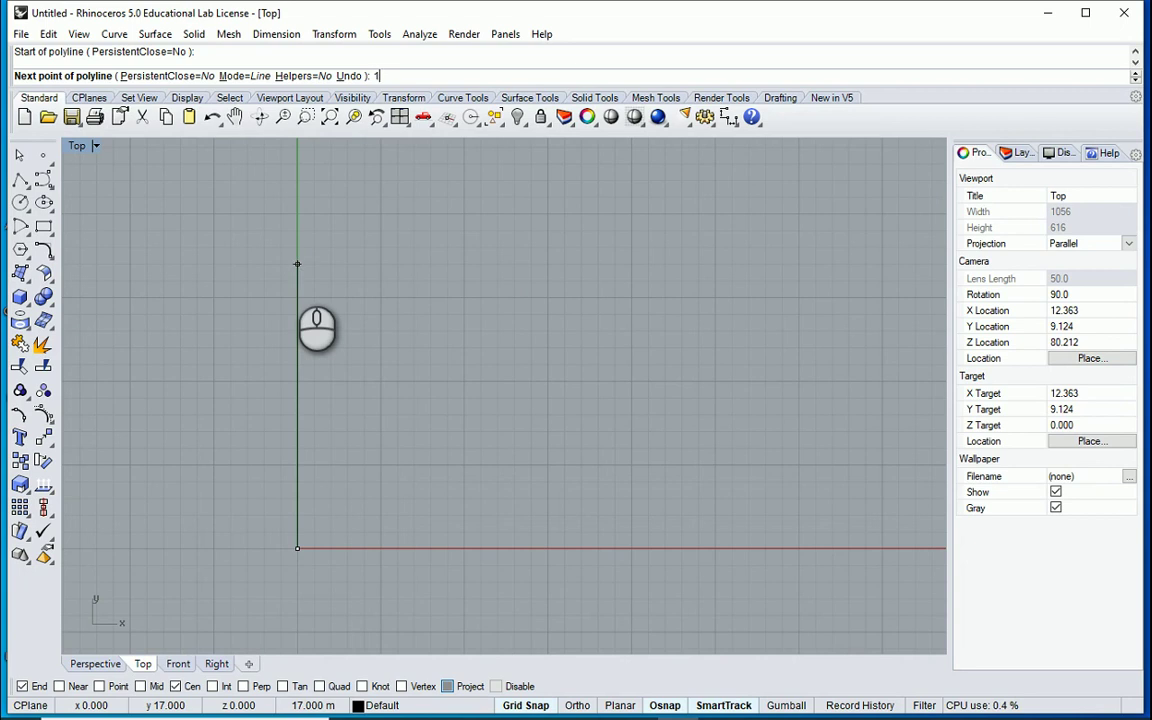
pyautogui.press('Return')
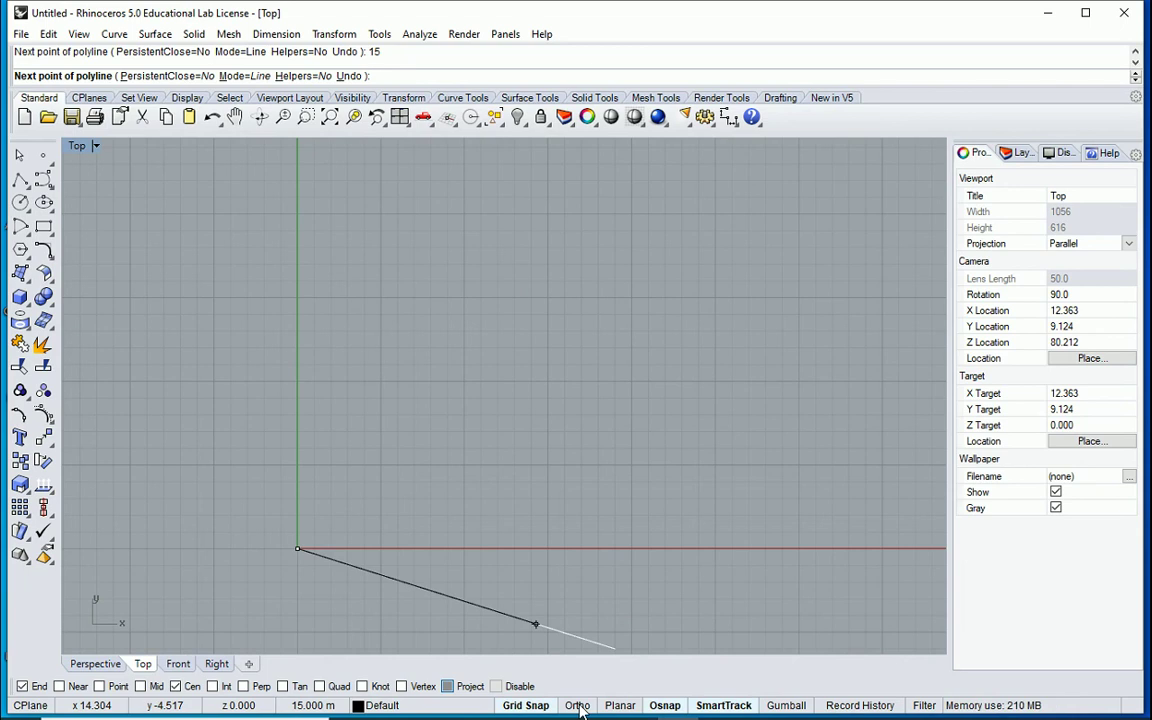
pyautogui.click(296, 294)
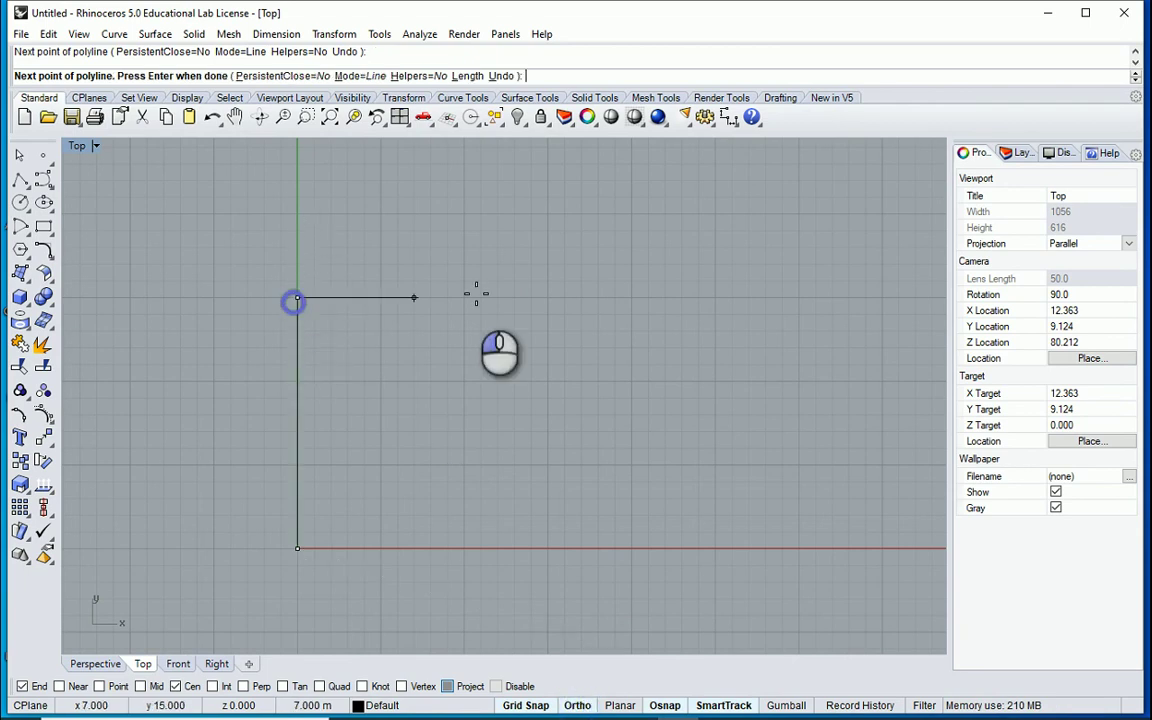
pyautogui.press('Return')
pyautogui.click(556, 305)
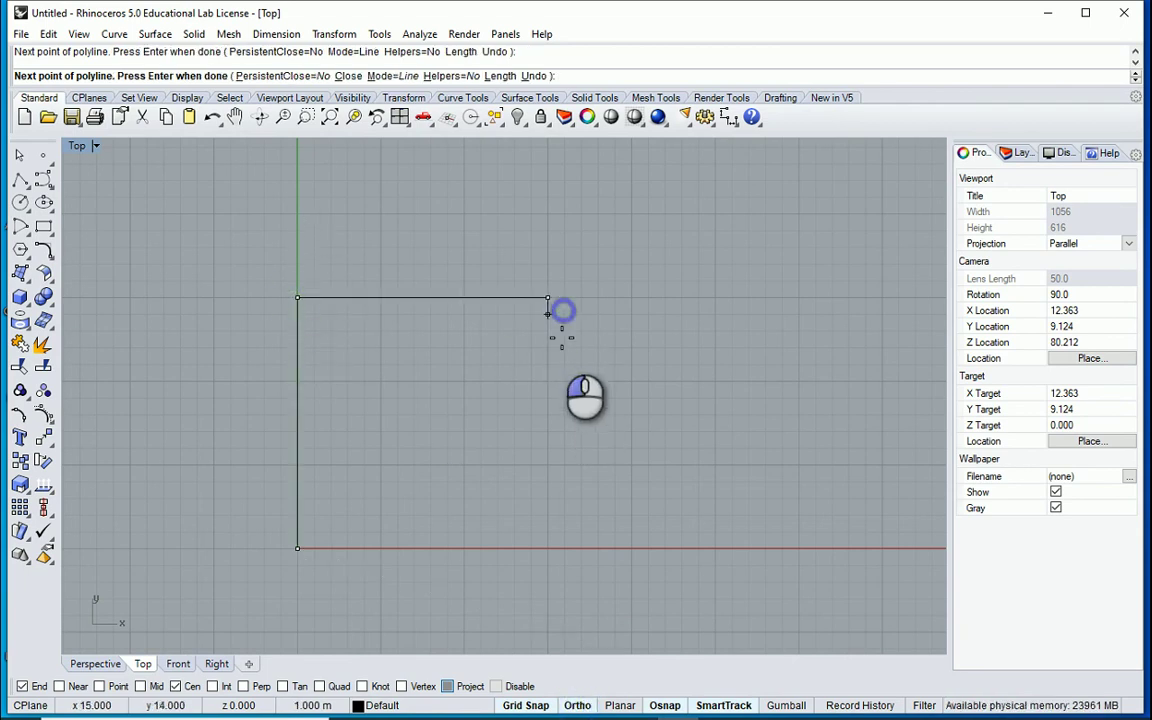
pyautogui.click(547, 548)
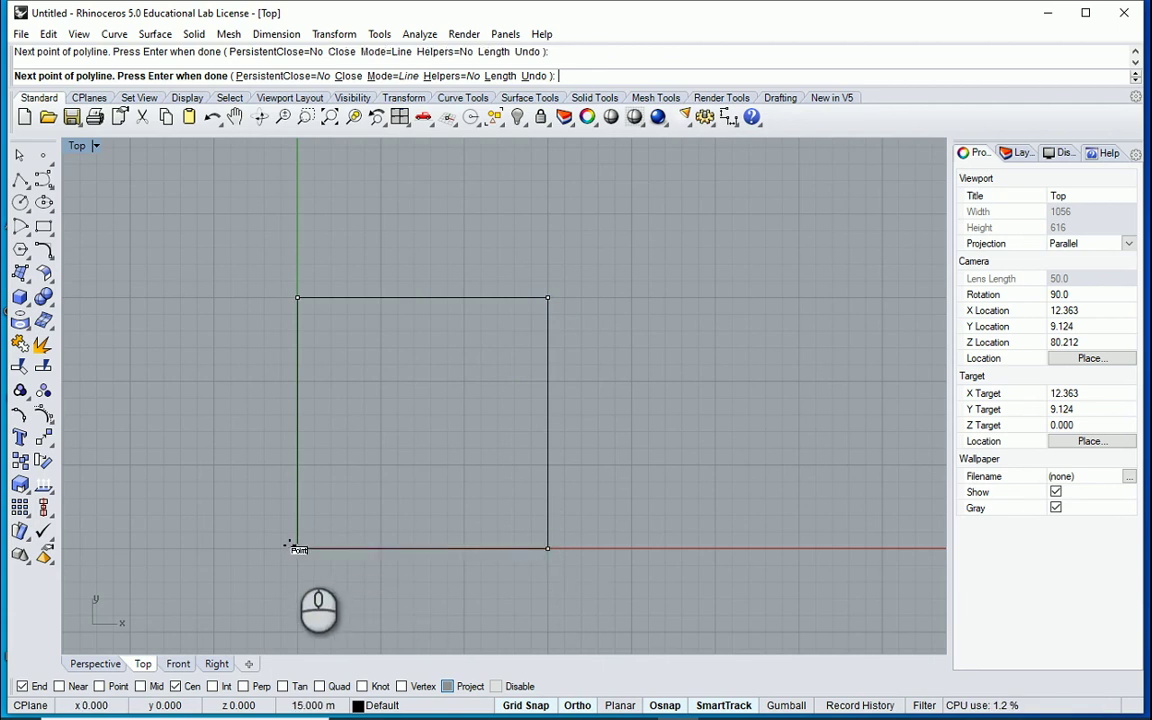
pyautogui.click(297, 548)
# Check the wall thickness in the PDF floor plan and offset the square outline 0.3 m inward.
pyautogui.scroll(3, 278, 463)
pyautogui.click(398, 218)
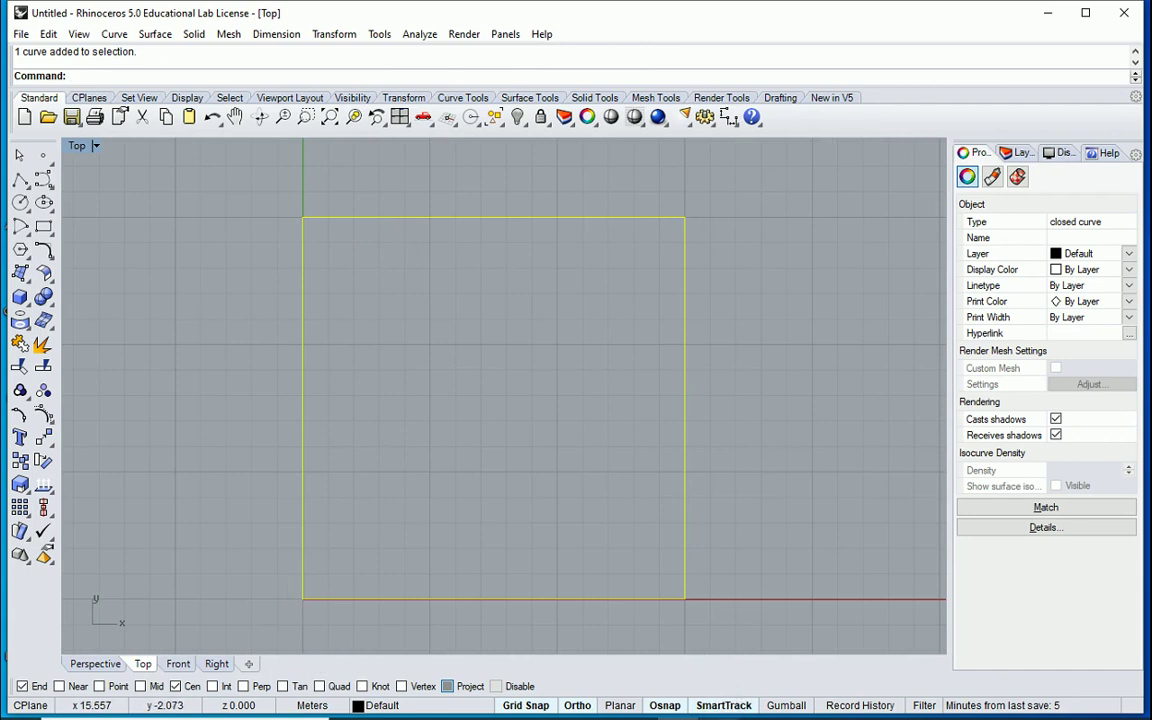
pyautogui.hotkey('alt', 'Tab')
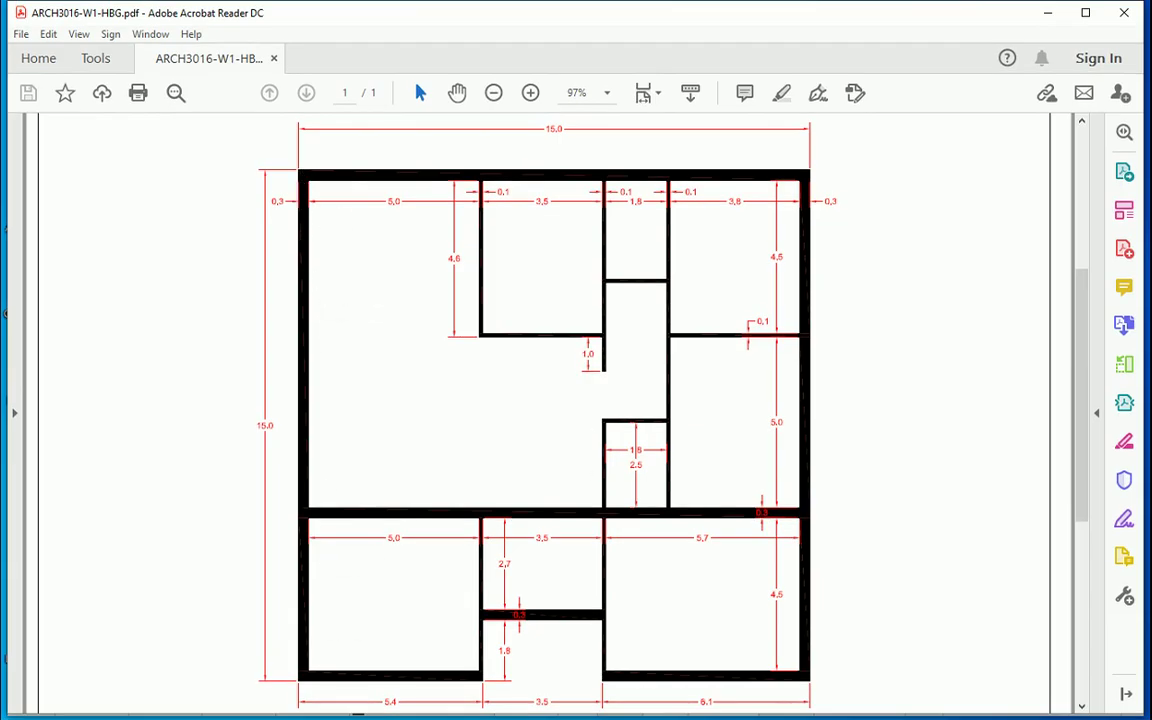
pyautogui.hotkey('alt', 'Tab')
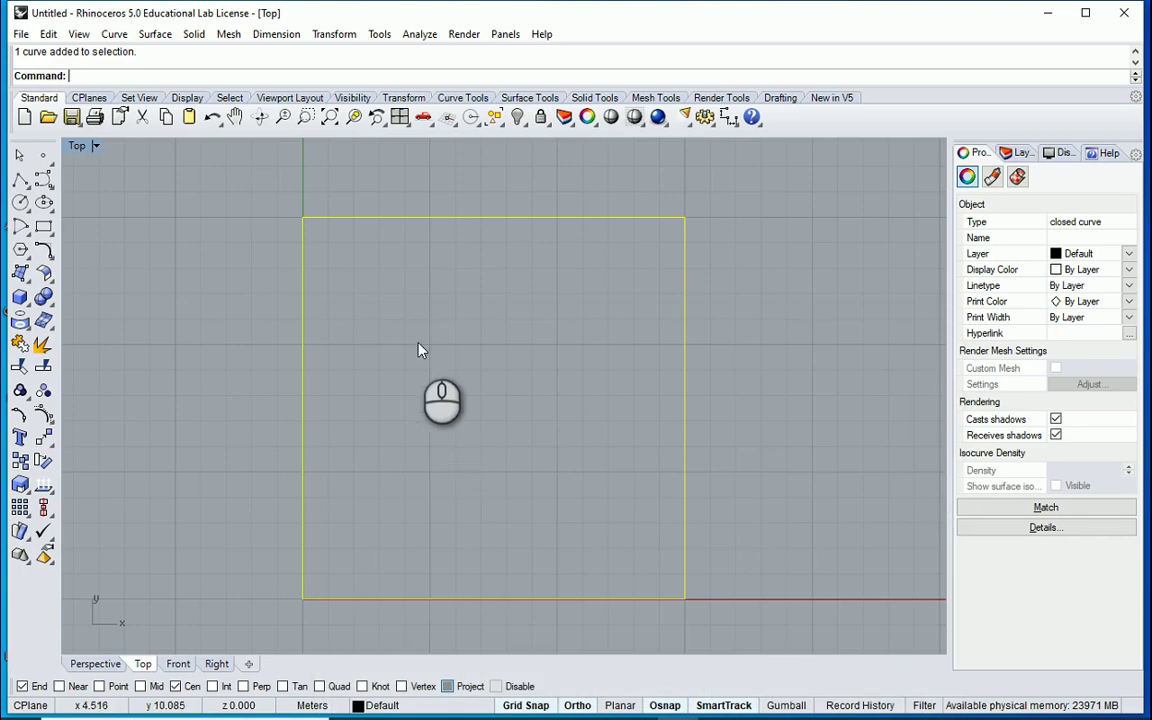
pyautogui.rightClick(418, 343)
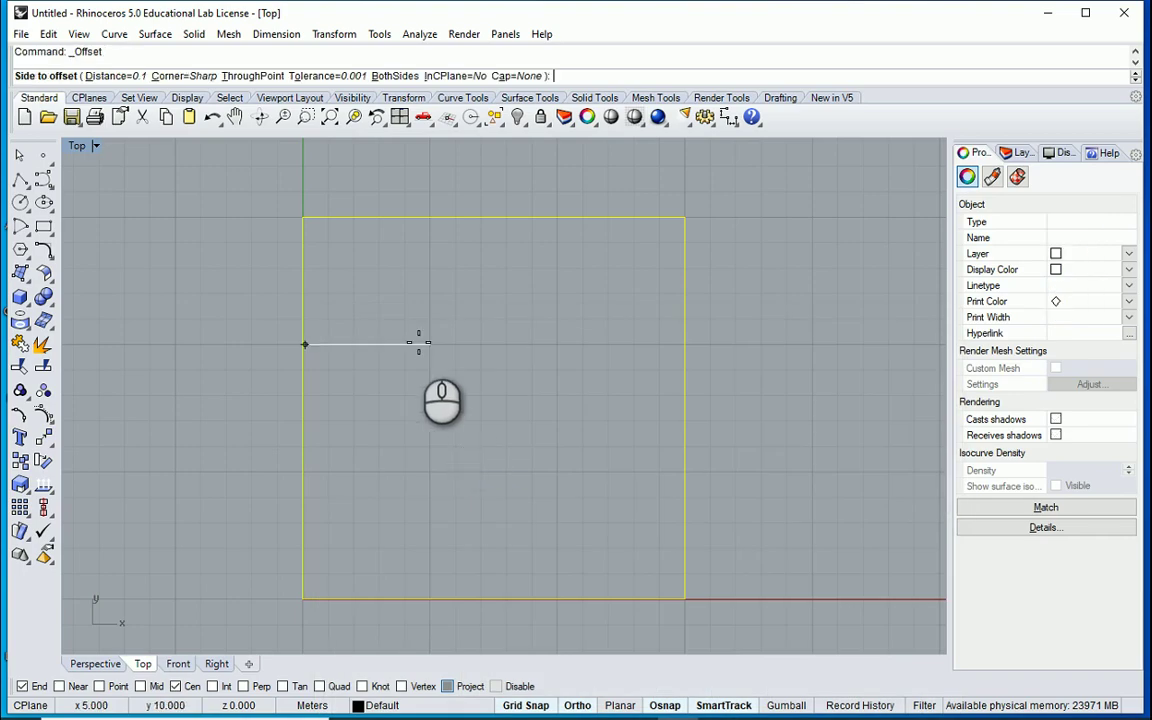
pyautogui.click(132, 77)
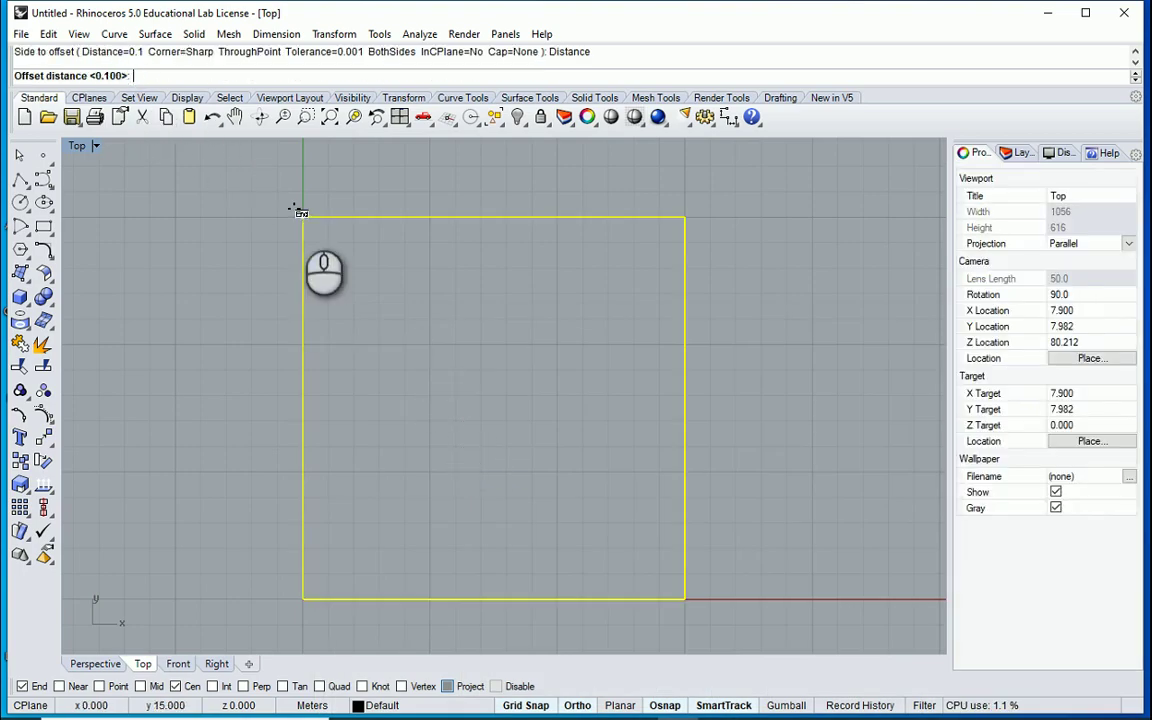
pyautogui.write('0.3')
pyautogui.press('Return')
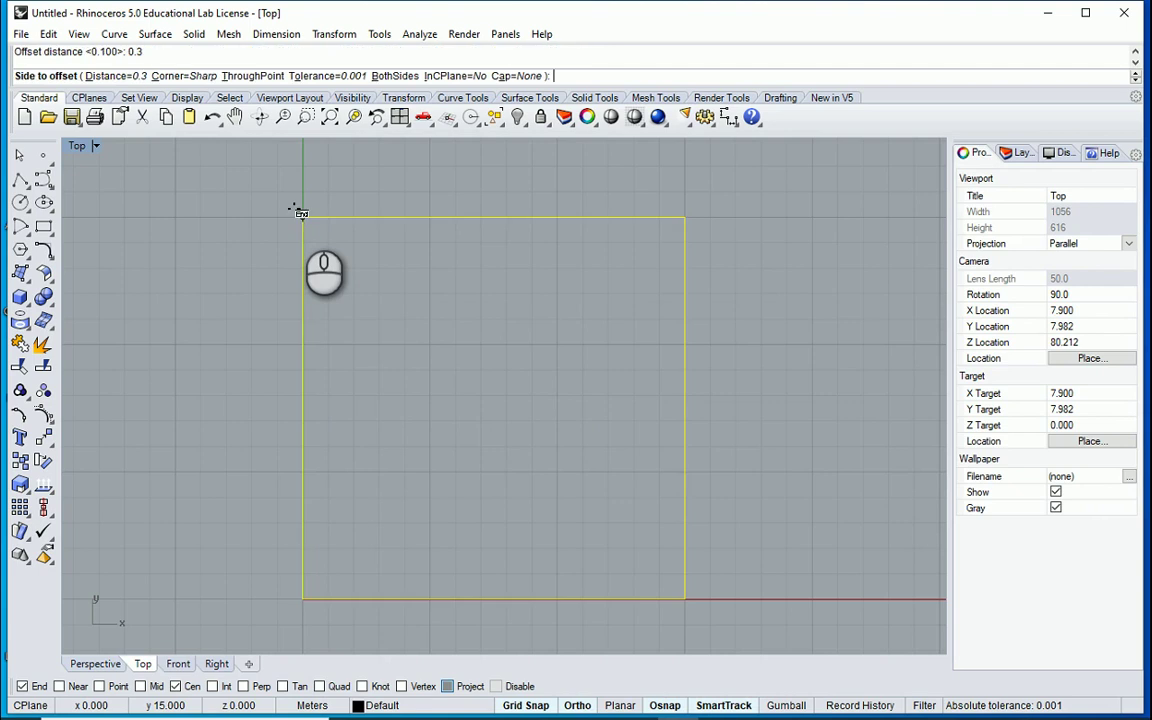
pyautogui.click(542, 420)
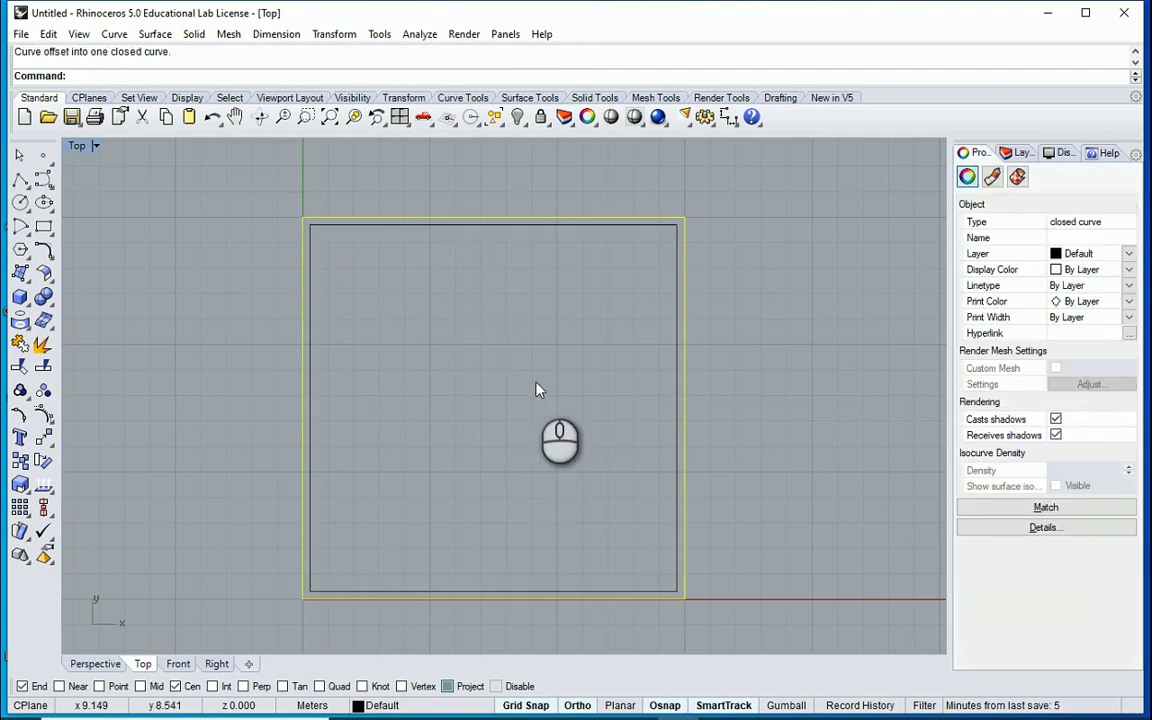
pyautogui.click(536, 384)
# Draw a horizontal line from 4.5 m above the lower-right inner corner, perpendicular to the left inner wall, with Cen snap off and Perp on.
pyautogui.scroll(1, 644, 532)
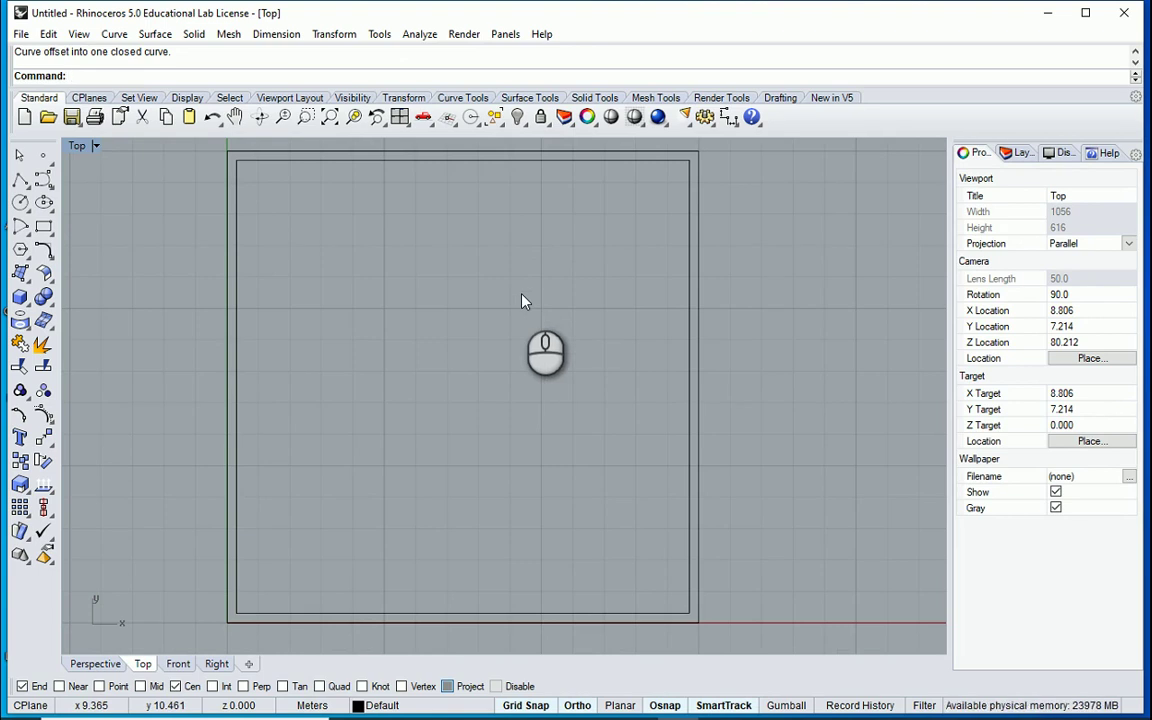
pyautogui.hotkey('alt', 'Tab')
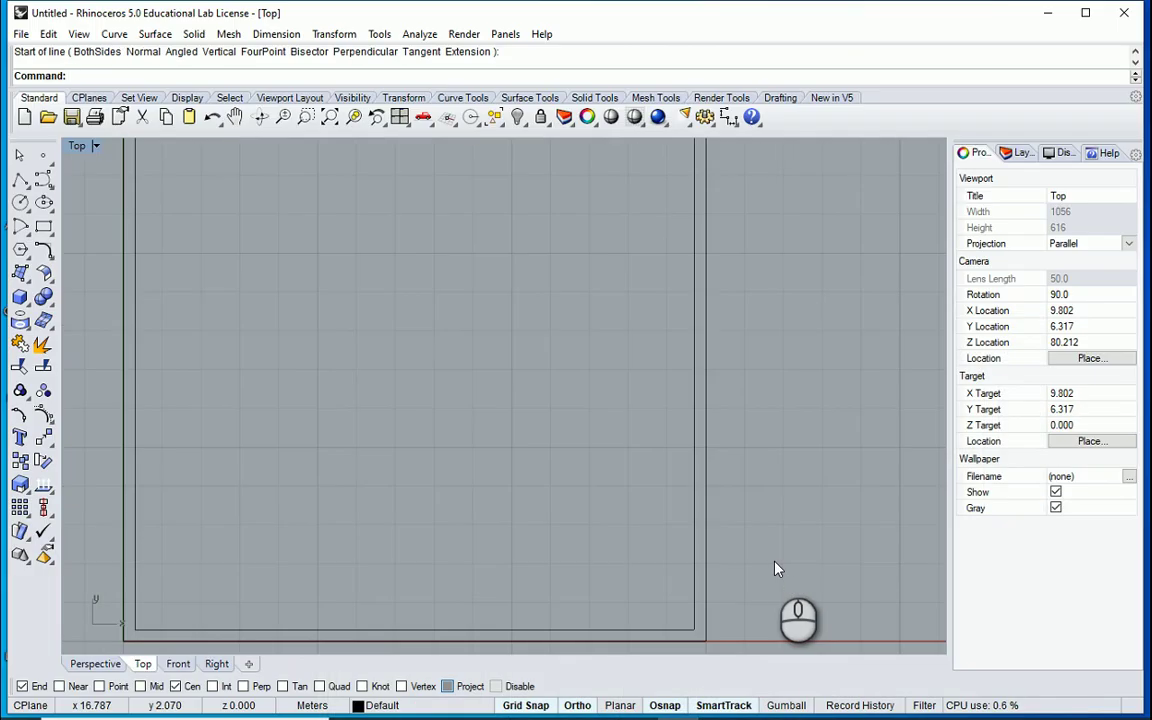
pyautogui.click(414, 350)
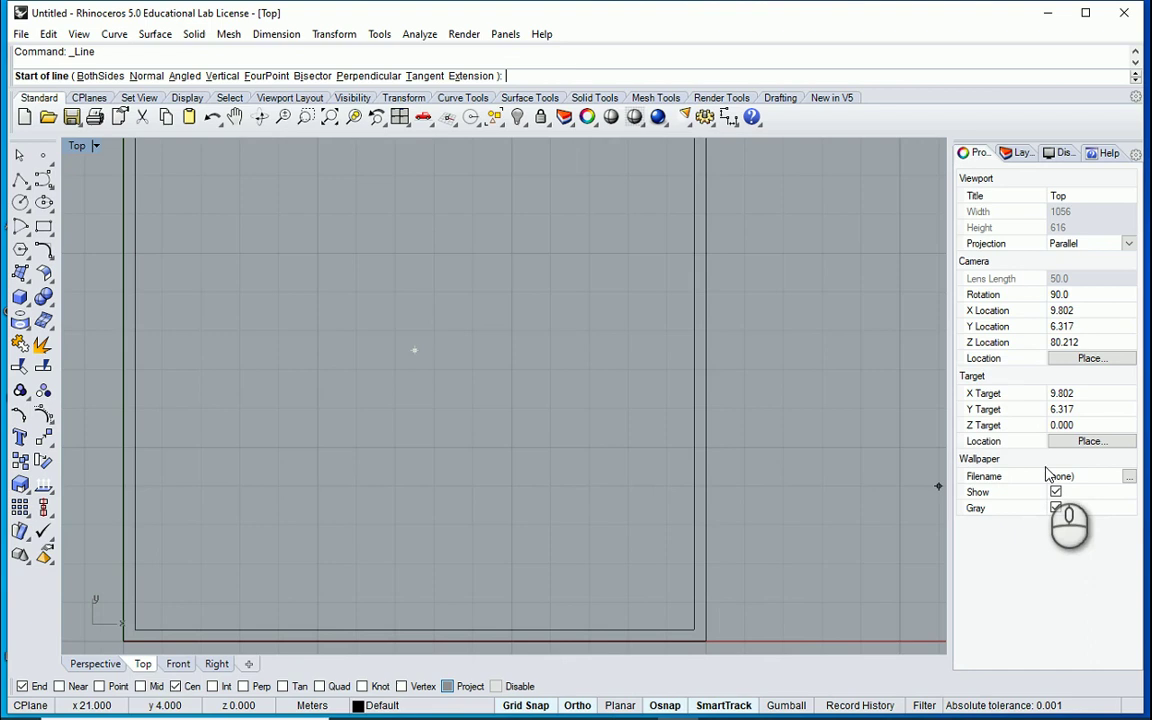
pyautogui.click(175, 686)
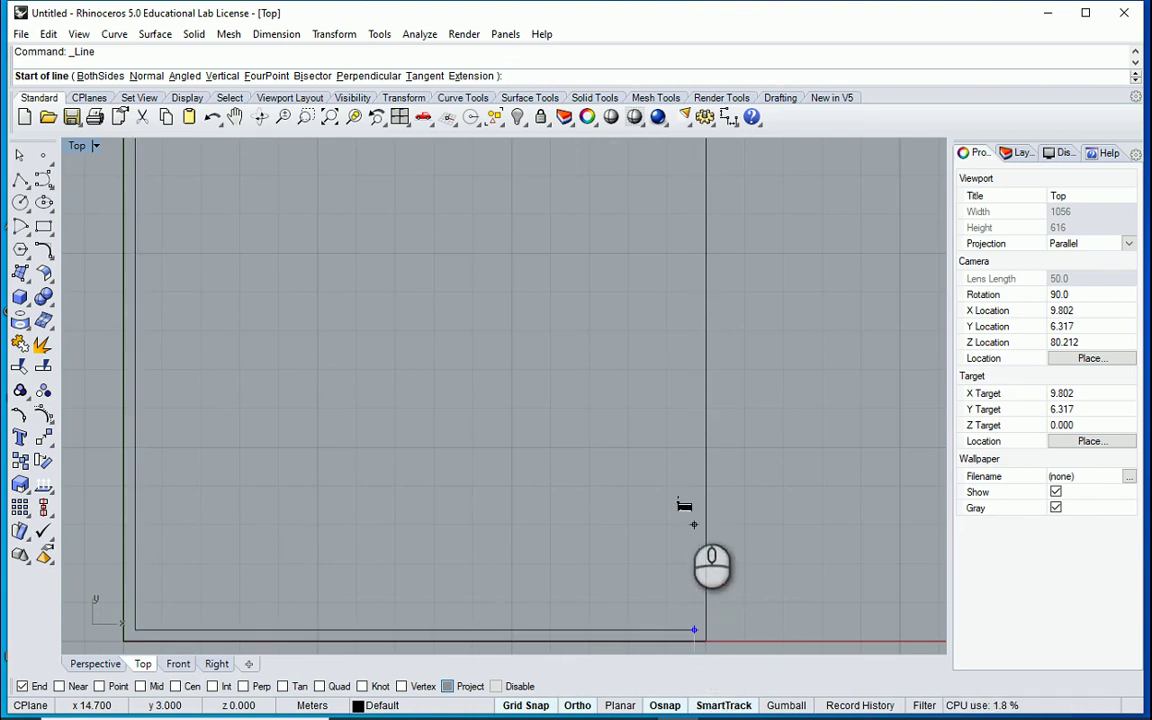
pyautogui.press('Return')
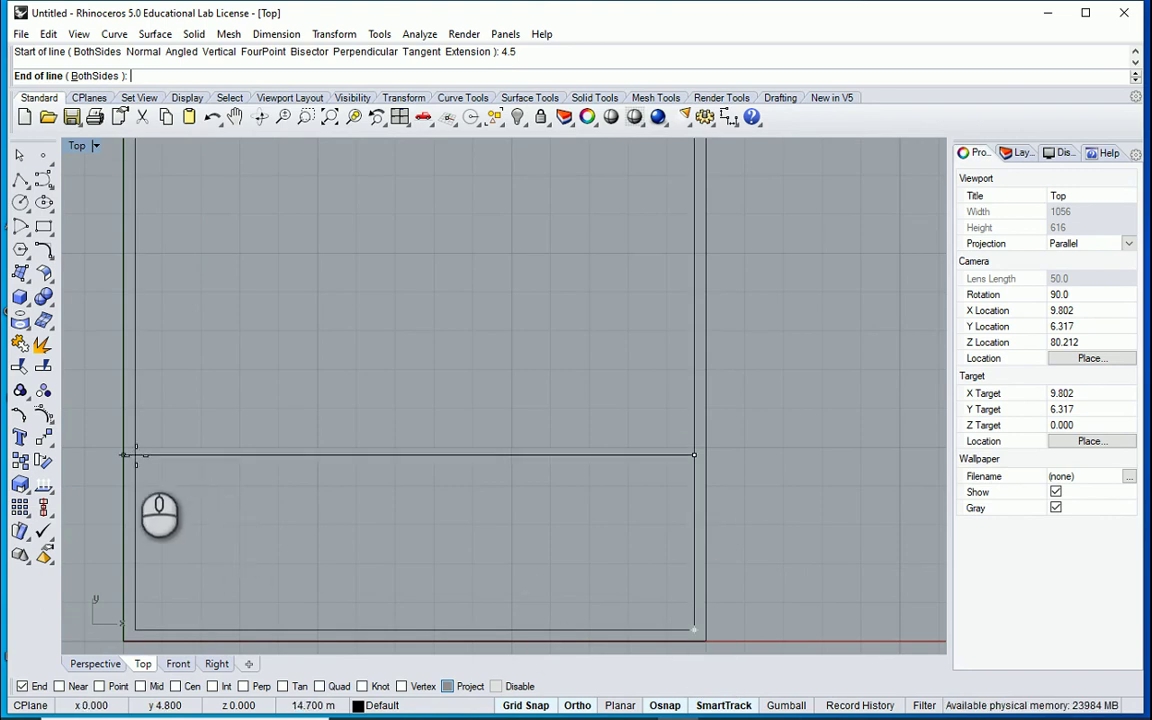
pyautogui.scroll(2, 106, 478)
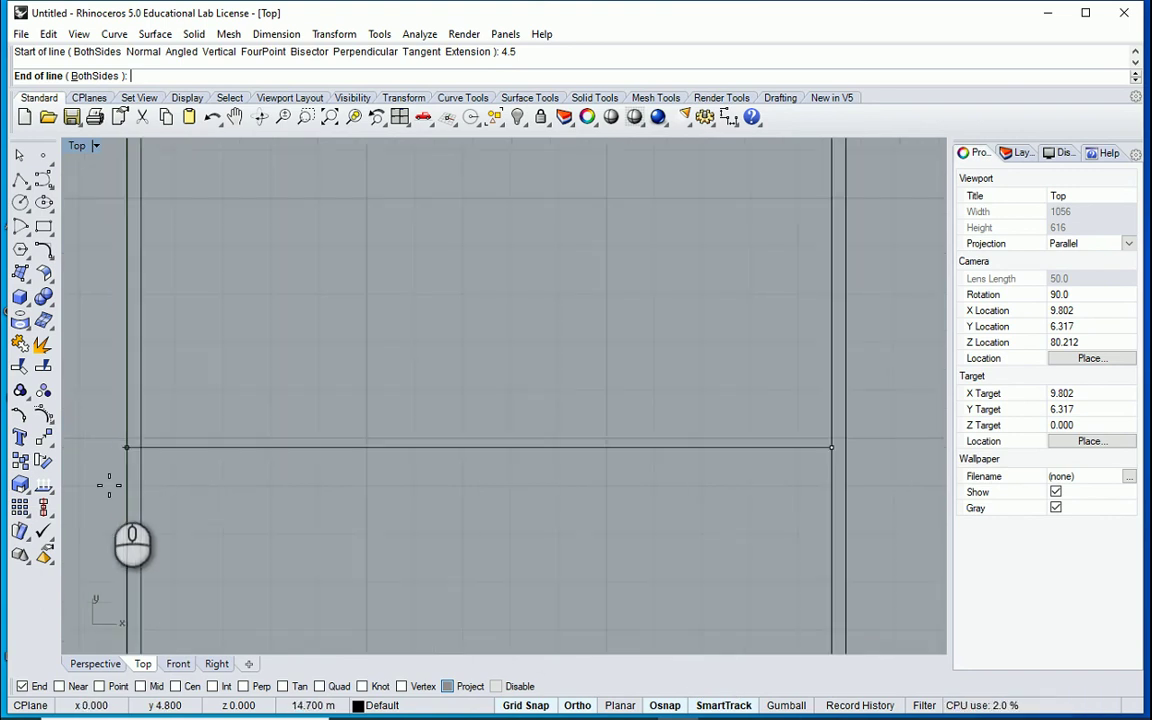
pyautogui.scroll(2, 126, 455)
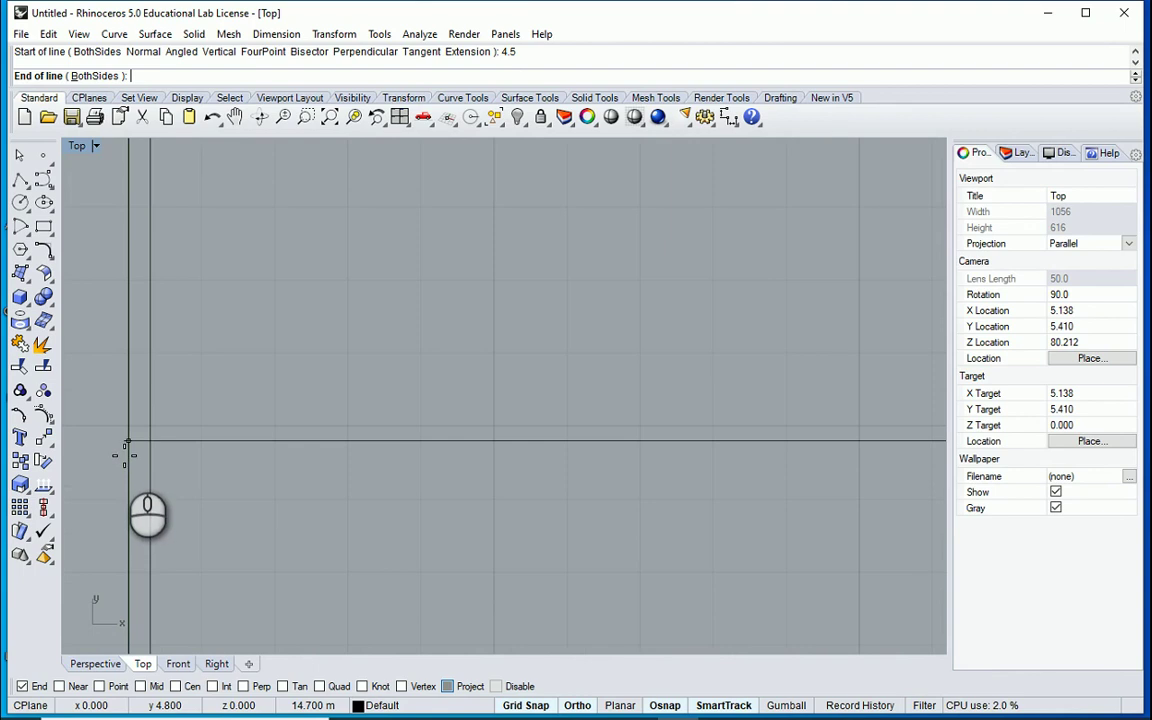
pyautogui.scroll(-2, 460, 532)
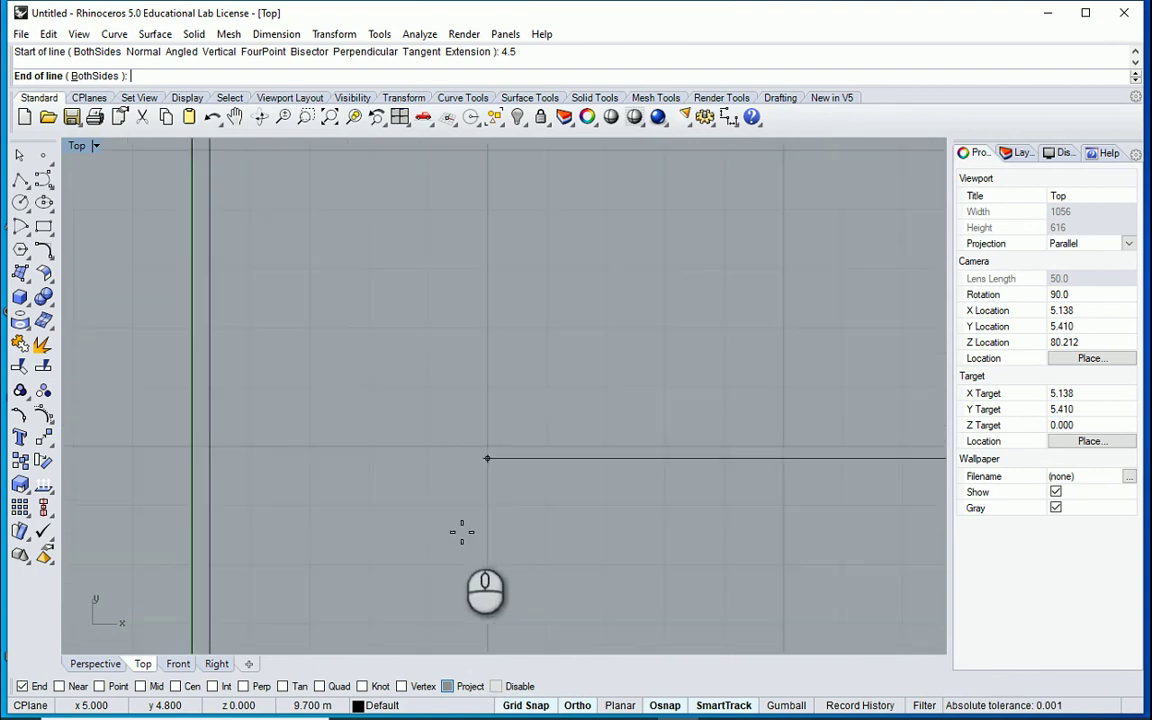
pyautogui.scroll(6, 92, 448)
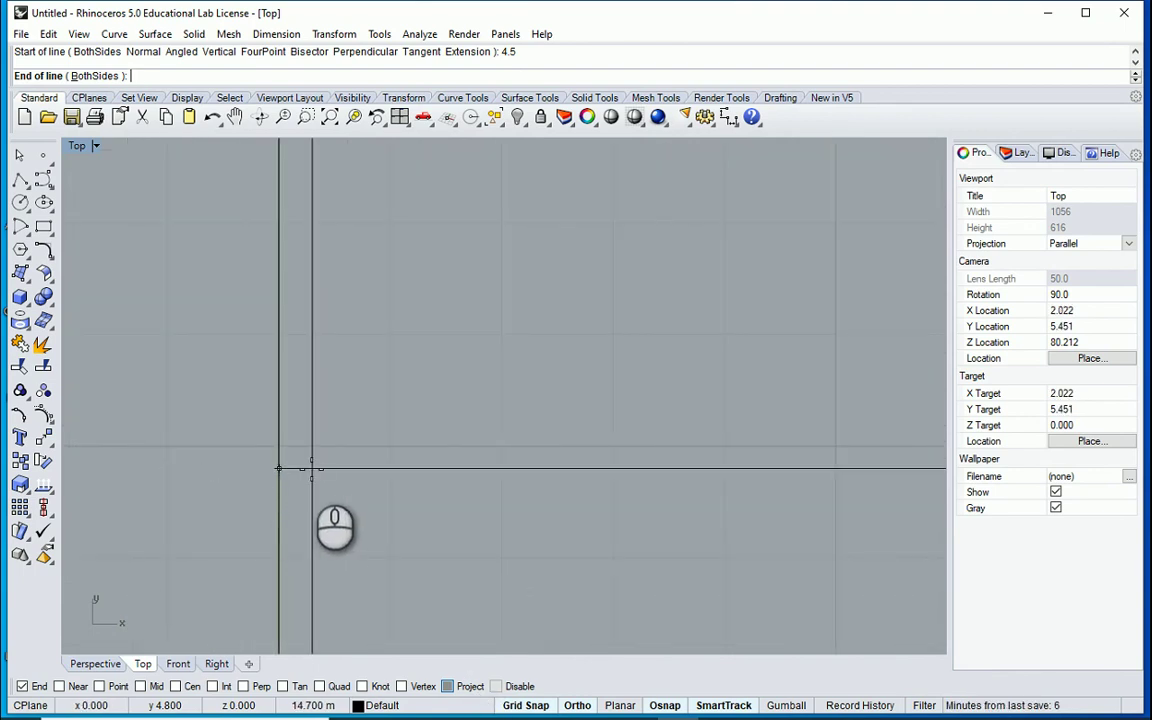
pyautogui.click(243, 686)
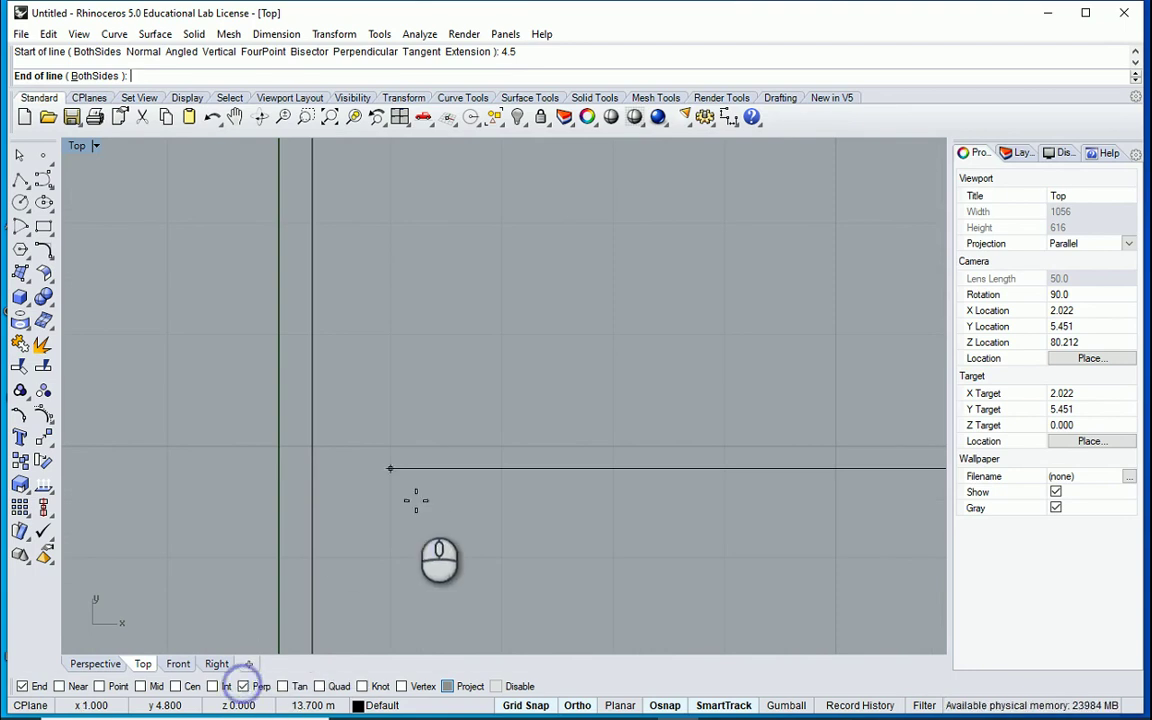
pyautogui.click(310, 468)
# Offset the horizontal line 0.3 m upward to form the interior cross wall.
pyautogui.scroll(5, 345, 420)
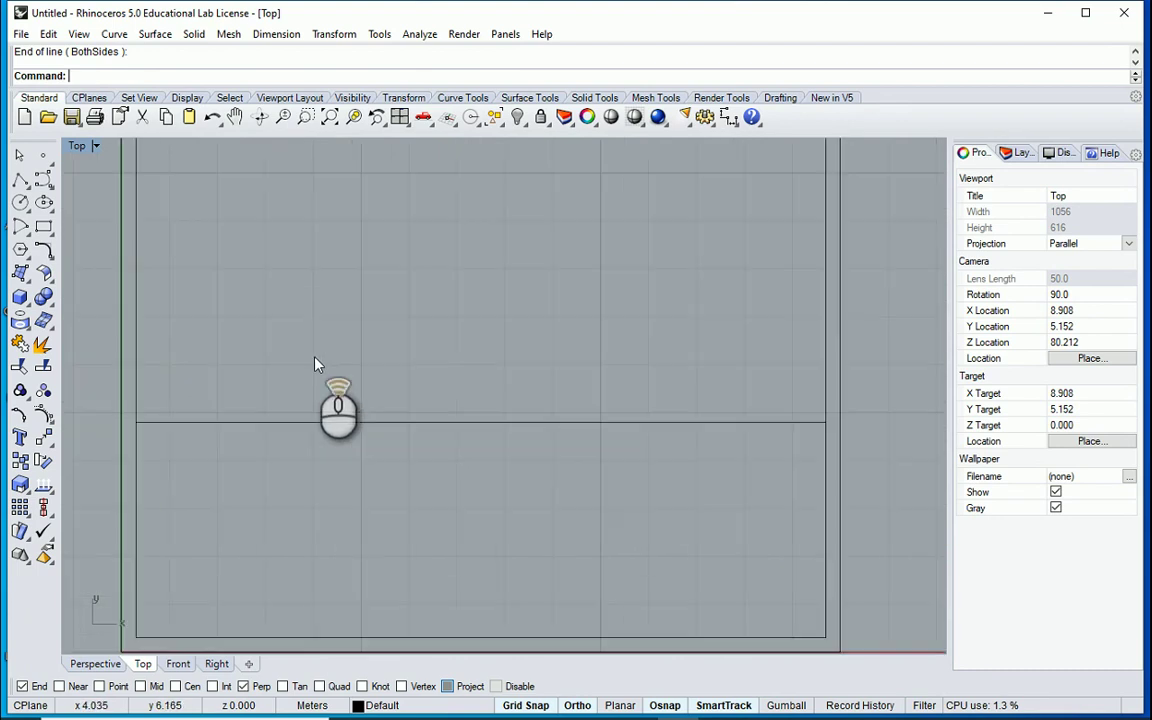
pyautogui.write('o')
pyautogui.press('Return')
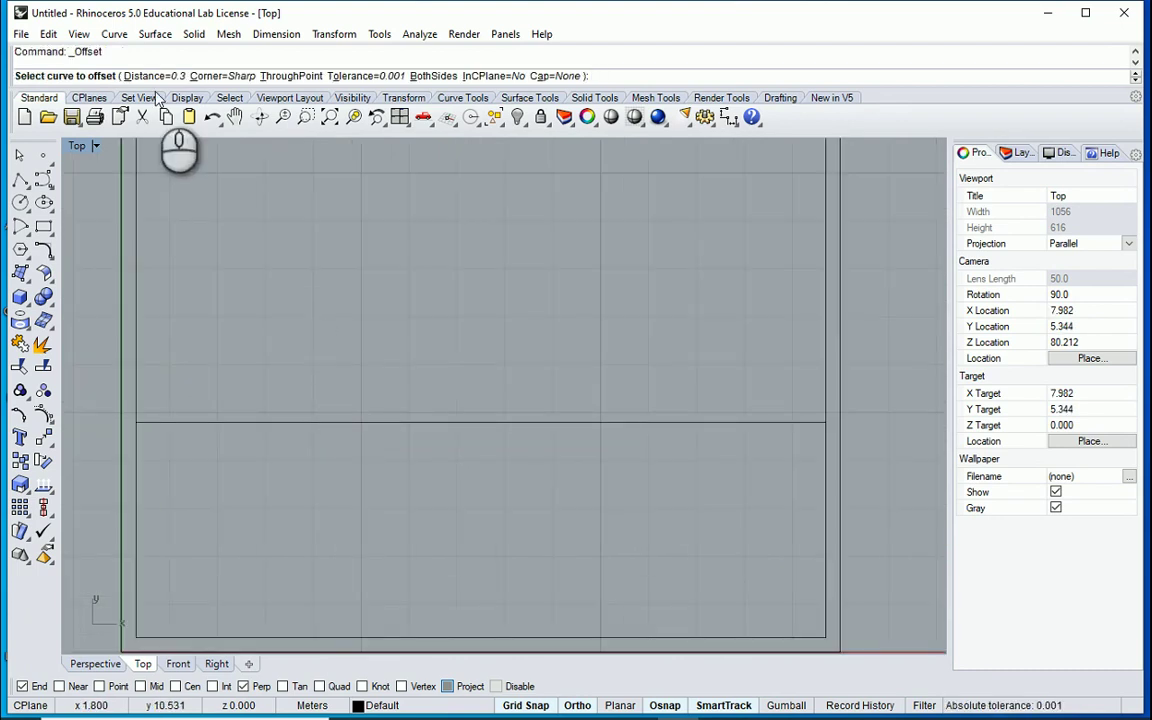
pyautogui.click(411, 422)
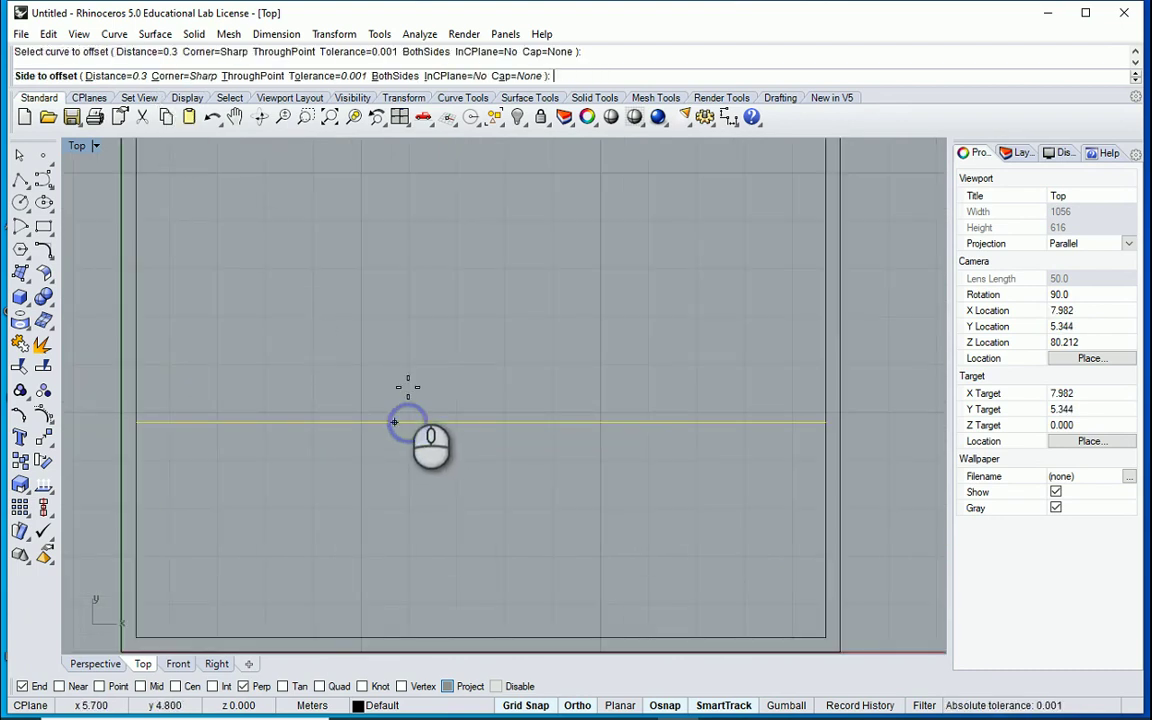
pyautogui.click(422, 336)
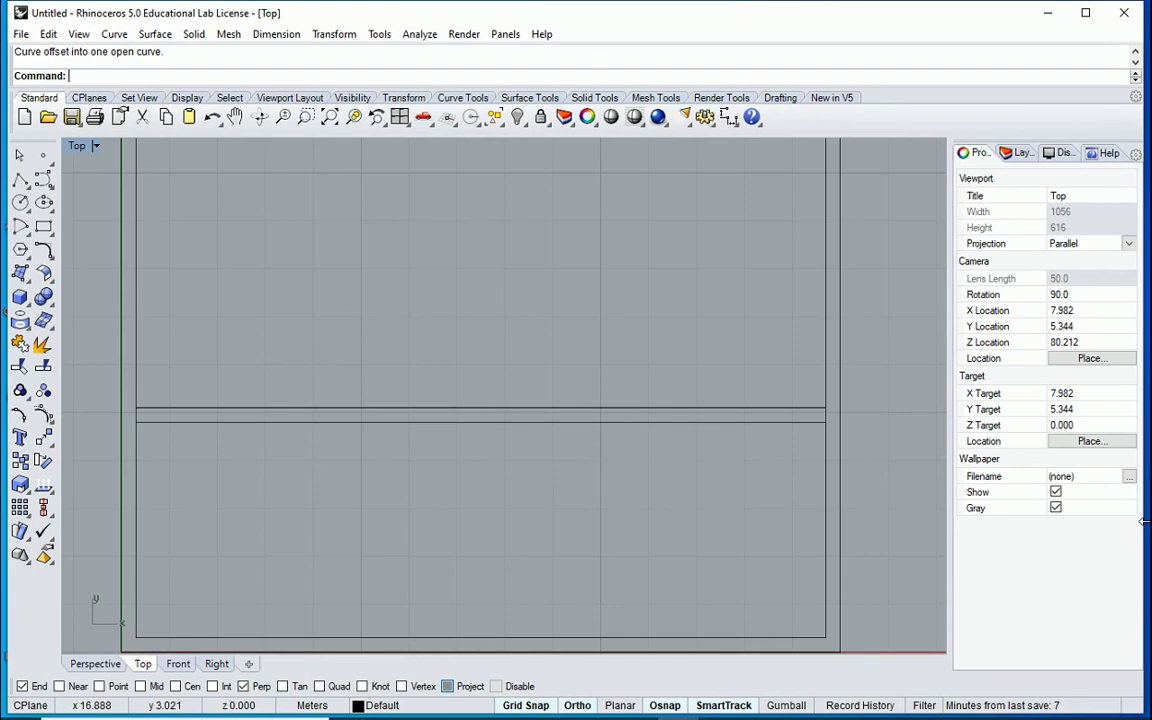
# Check the lower-left room's width in the PDF and draw a vertical line 5 m from the lower-left inner corner up to the cross wall.
pyautogui.hotkey('alt', 'Tab')
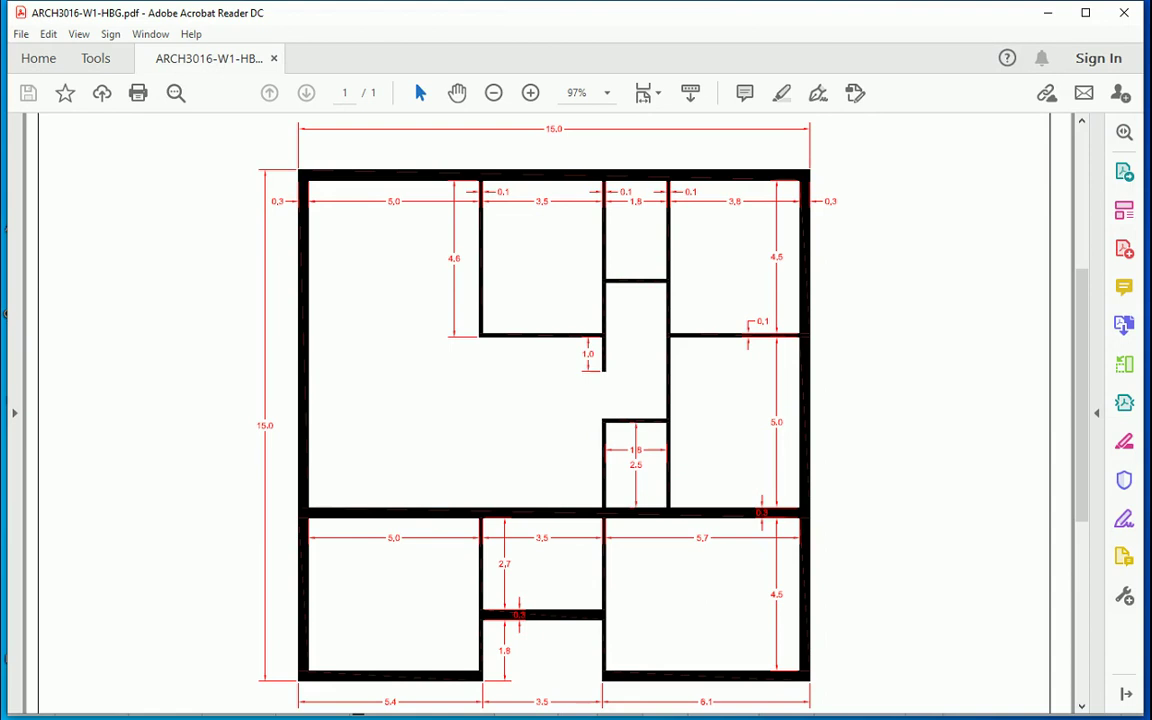
pyautogui.click(358, 716)
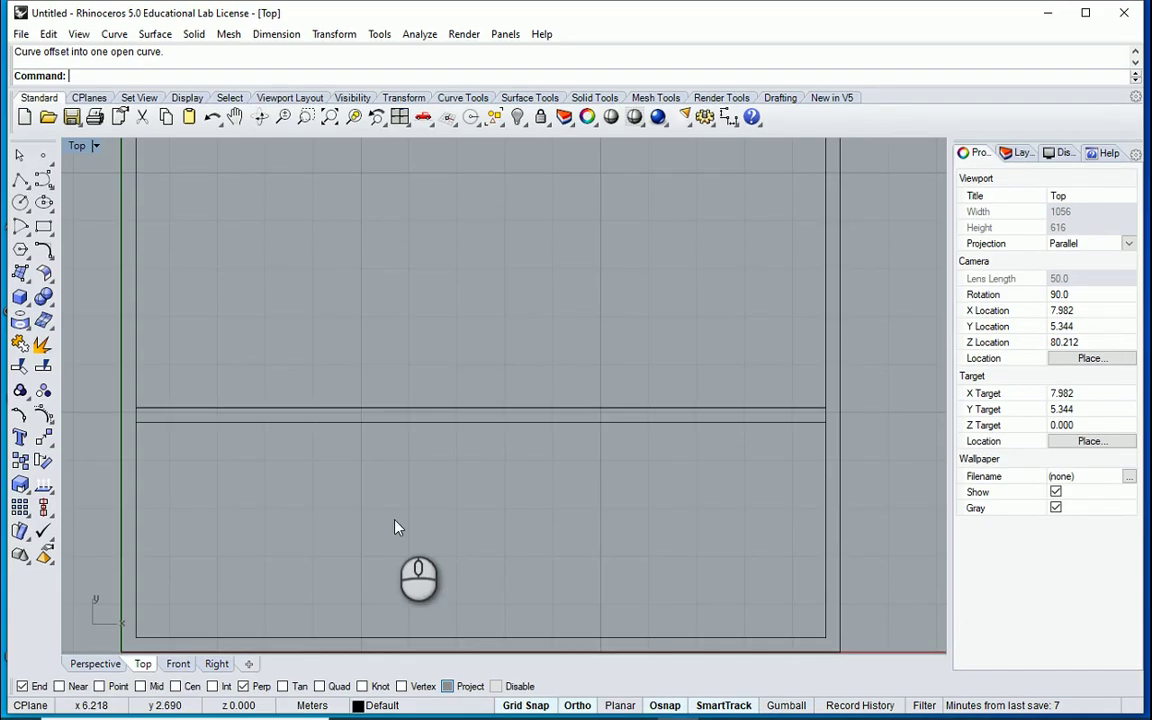
pyautogui.scroll(-2, 389, 436)
pyautogui.scroll(2, 208, 495)
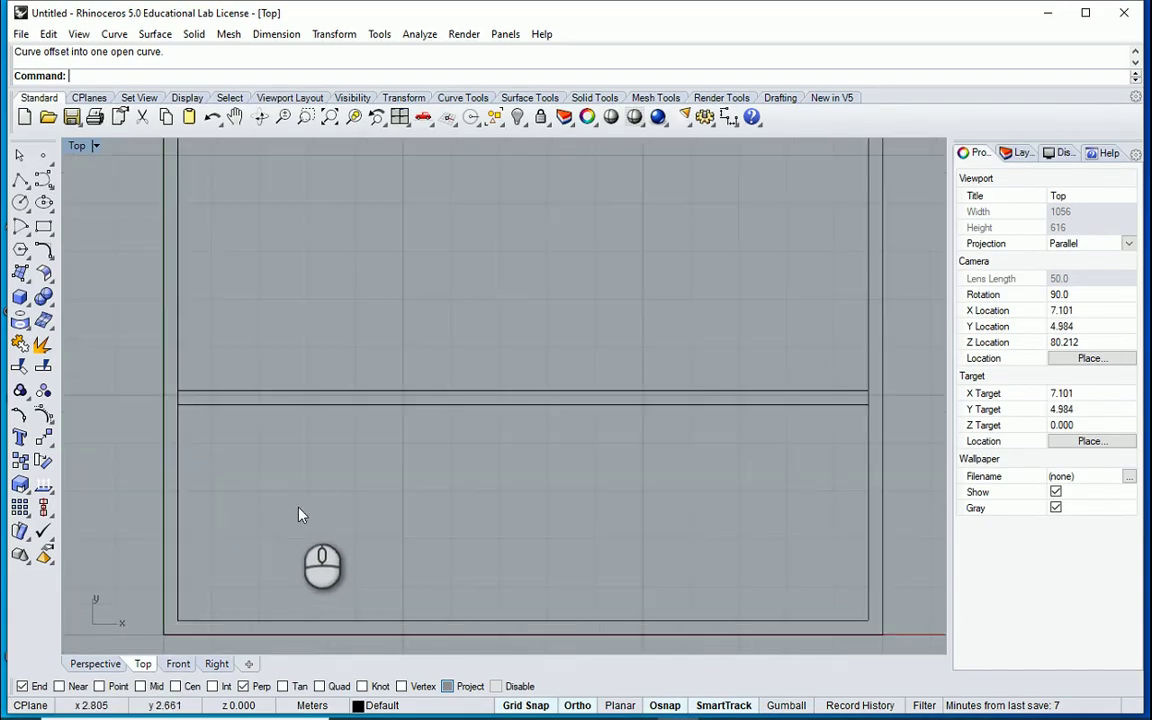
pyautogui.write('l')
pyautogui.press('Return')
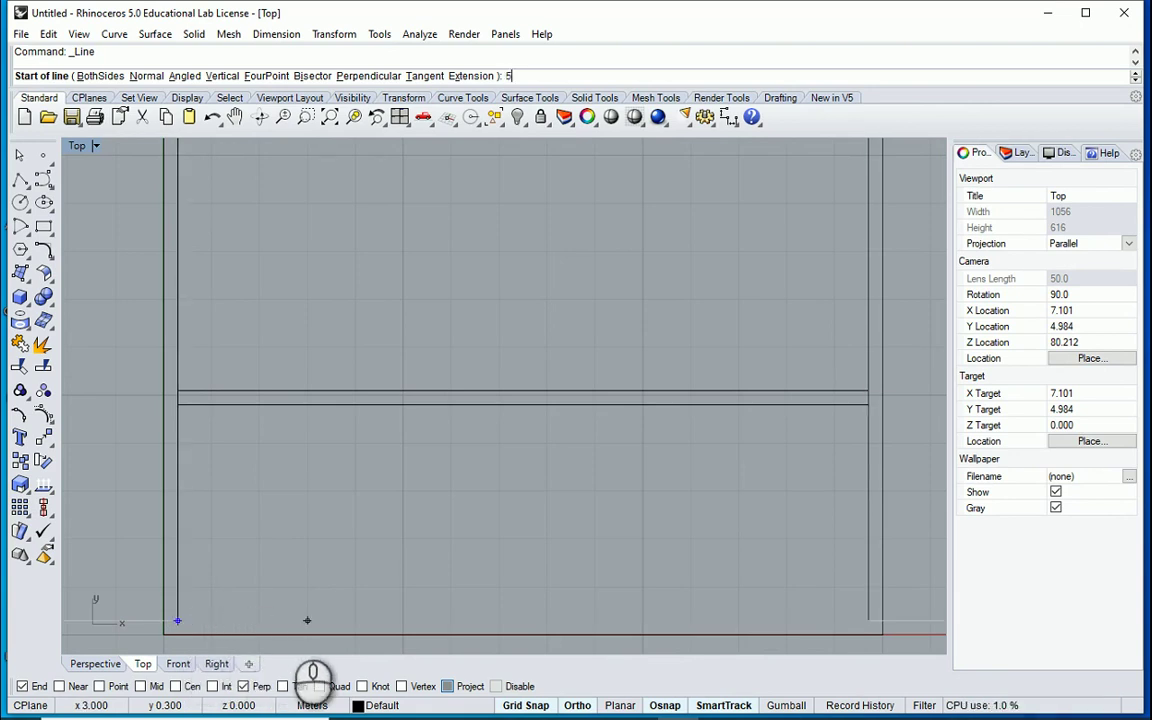
pyautogui.write('5')
pyautogui.press('Return')
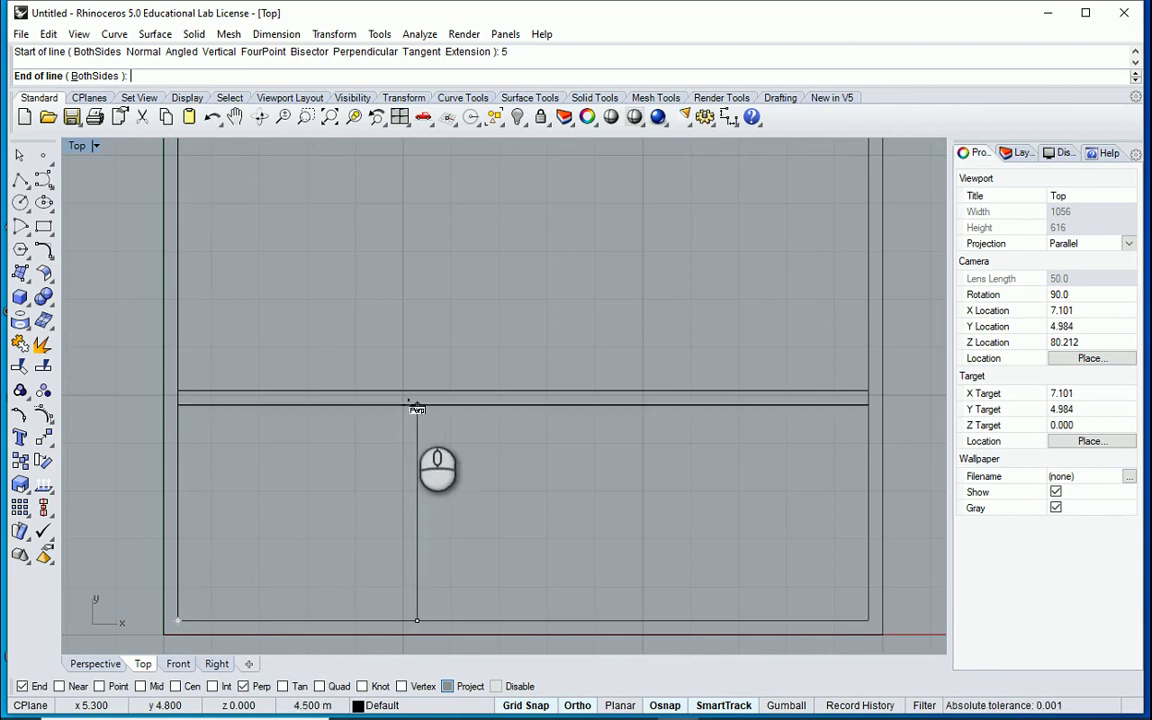
pyautogui.click(412, 405)
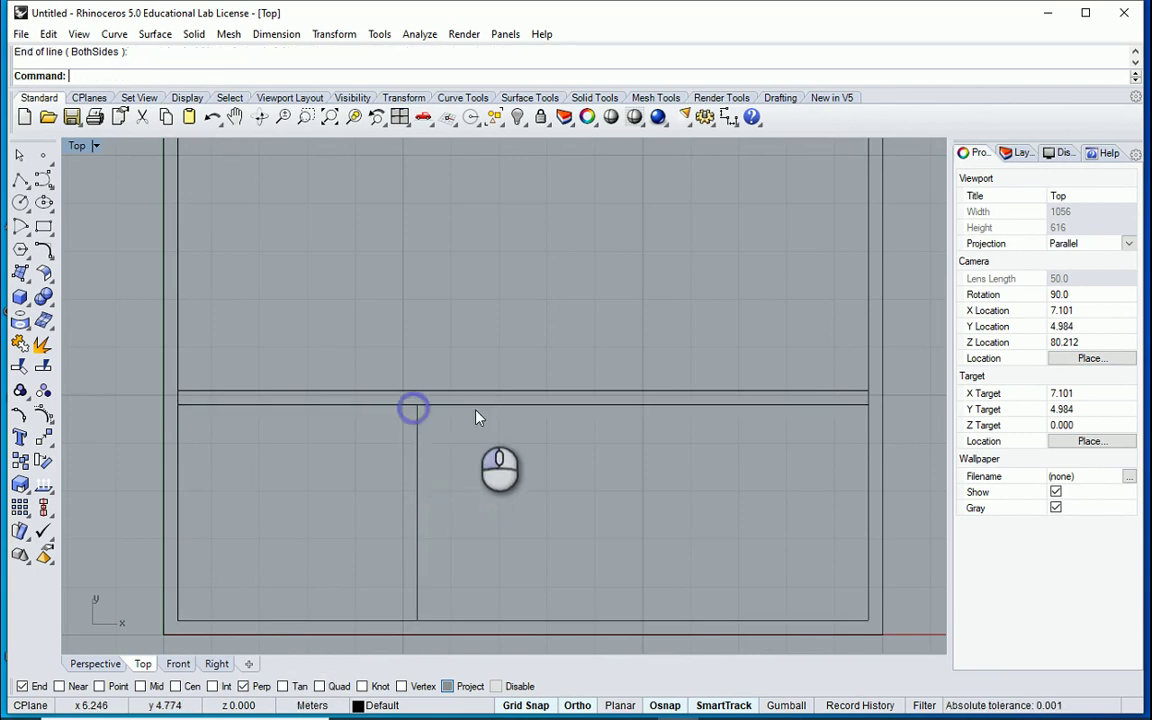
# Offset the vertical line 0.1 m to the right to form the lower-left room's partition.
pyautogui.scroll(2, 452, 570)
pyautogui.write('o')
pyautogui.press('Return')
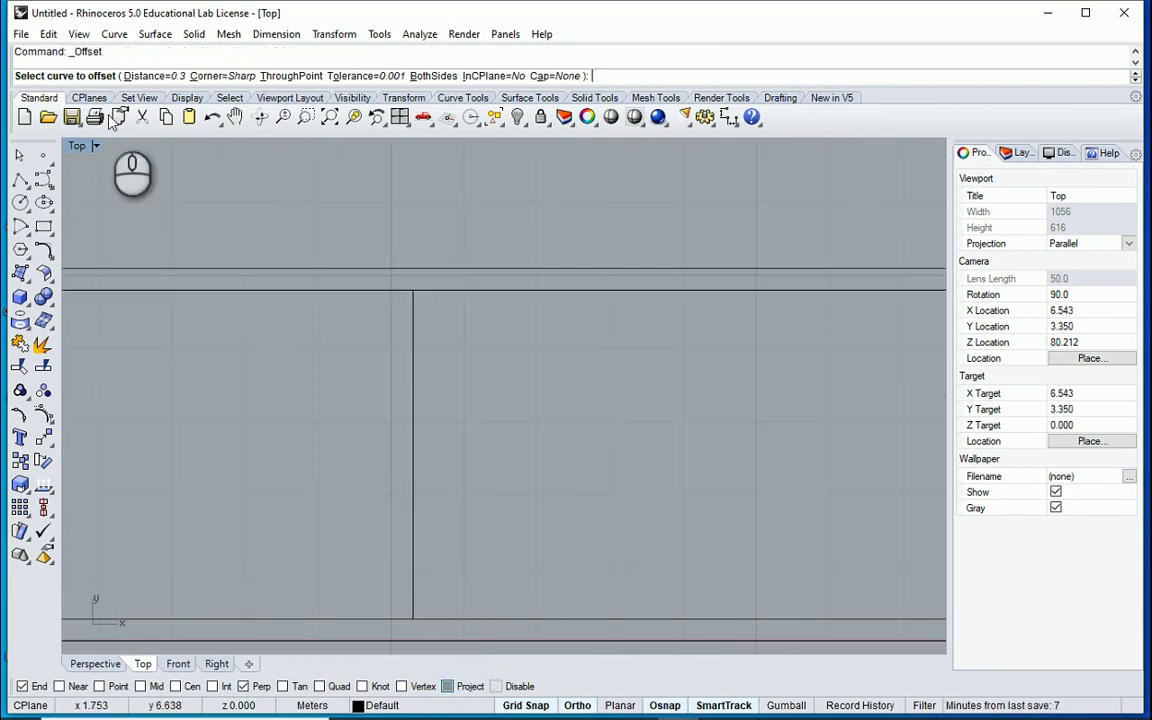
pyautogui.click(154, 76)
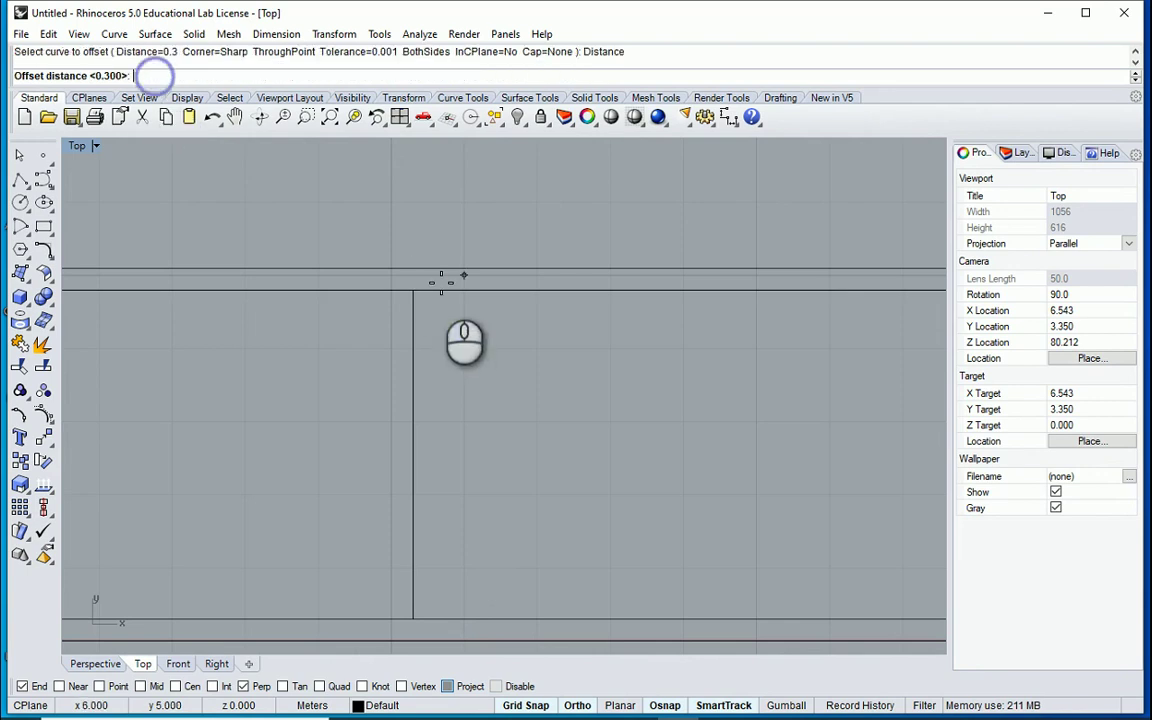
pyautogui.write('0.1')
pyautogui.press('Return')
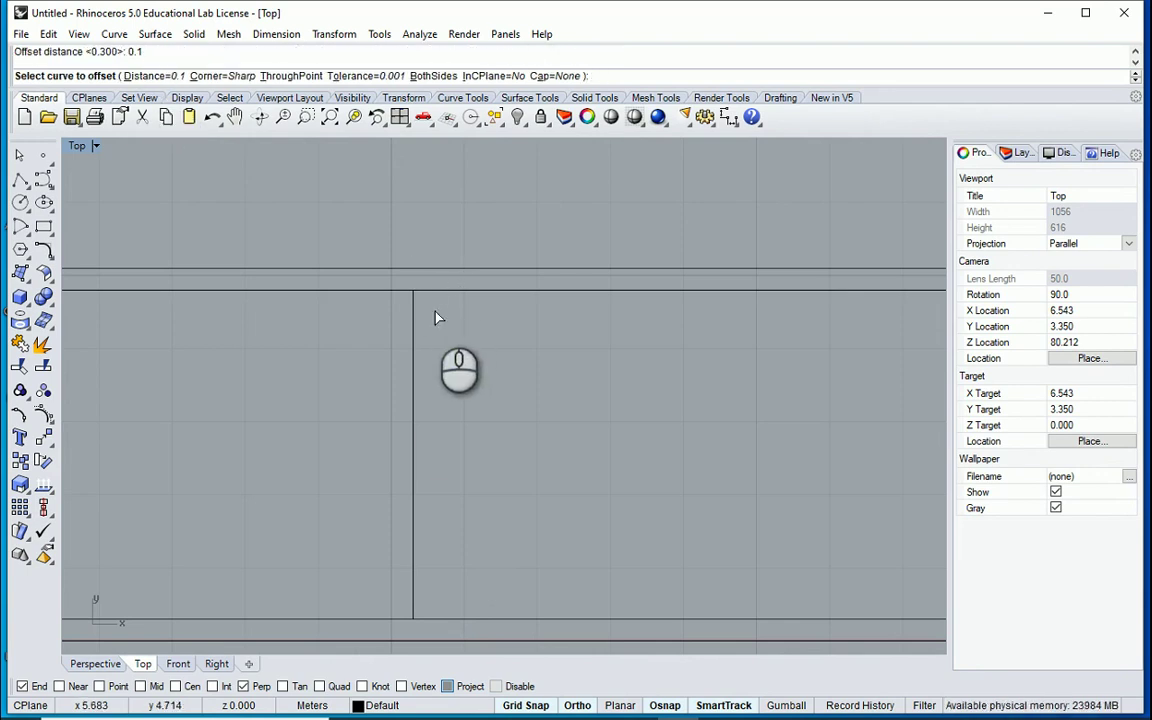
pyautogui.click(412, 391)
pyautogui.click(465, 401)
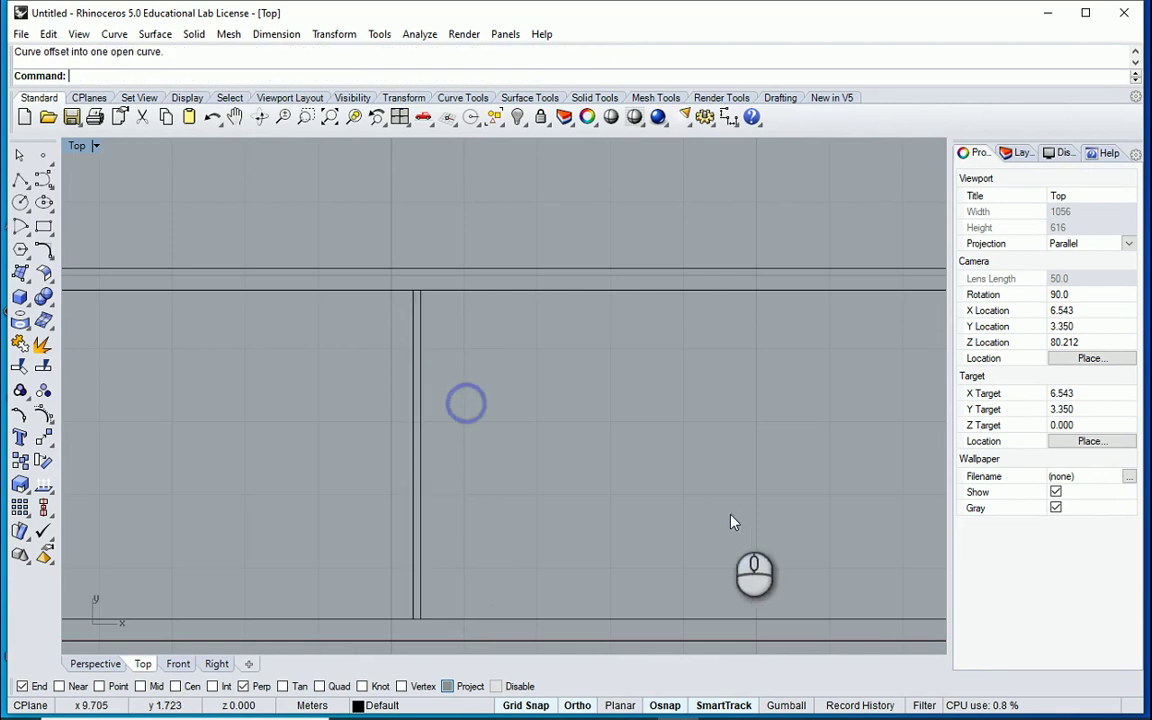
# Examine the dimensions of the lower middle and lower-right rooms in the PDF floor plan.
pyautogui.click(717, 718)
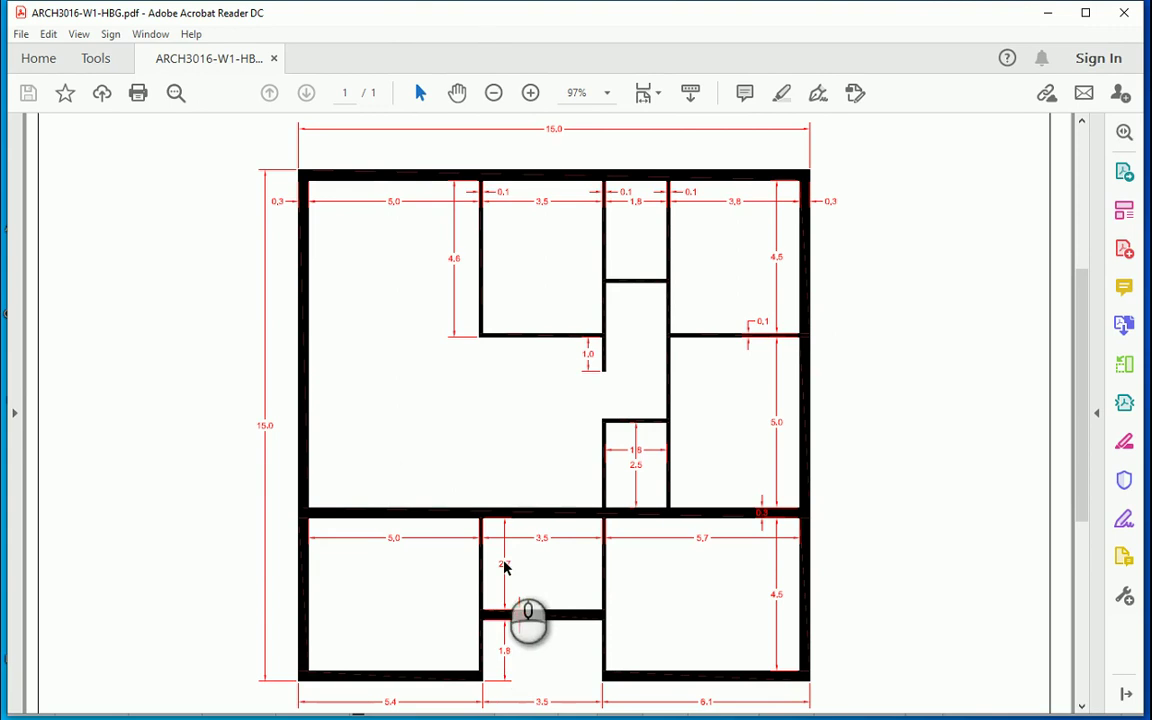
pyautogui.click(717, 718)
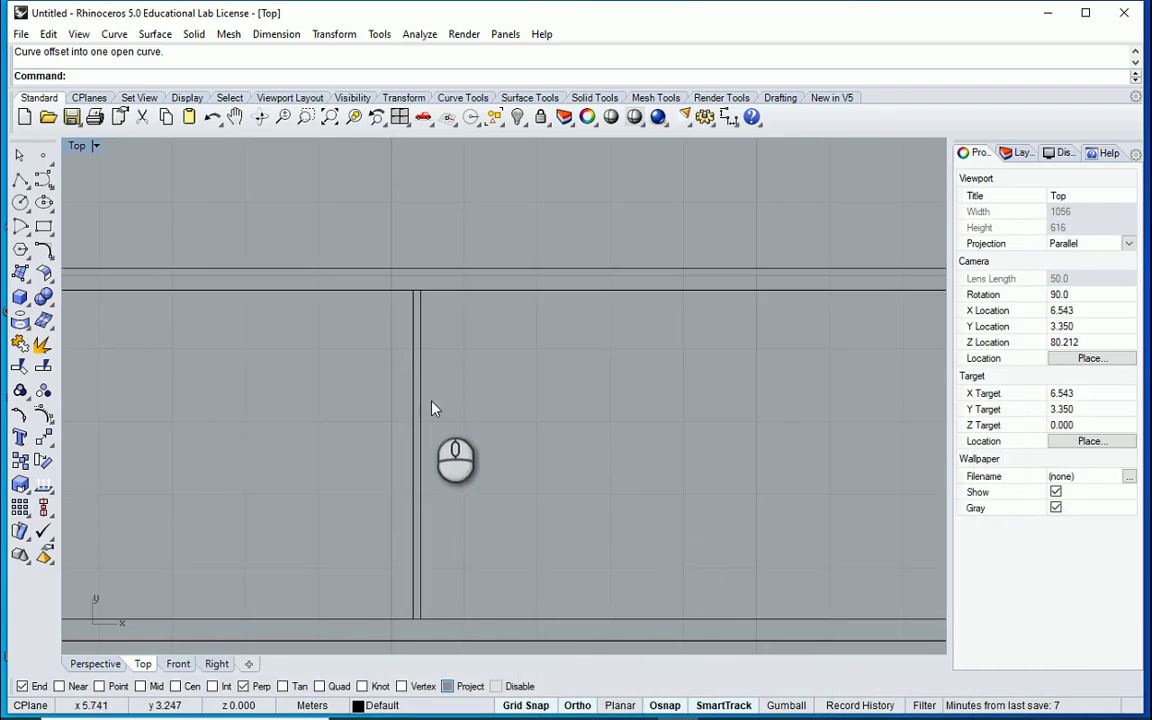
pyautogui.scroll(-4, 432, 406)
pyautogui.scroll(2, 553, 412)
pyautogui.click(554, 413)
pyautogui.moveTo(556, 418); pyautogui.dragTo(488, 359, button='right')
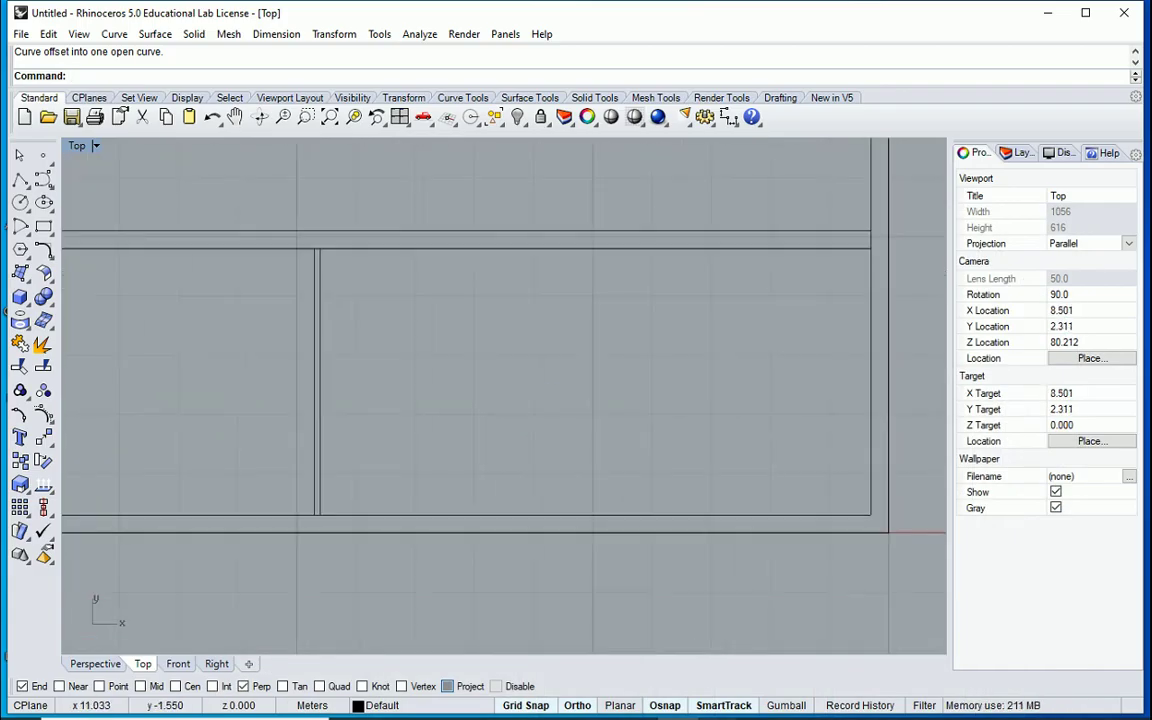
pyautogui.hotkey('alt', 'Tab')
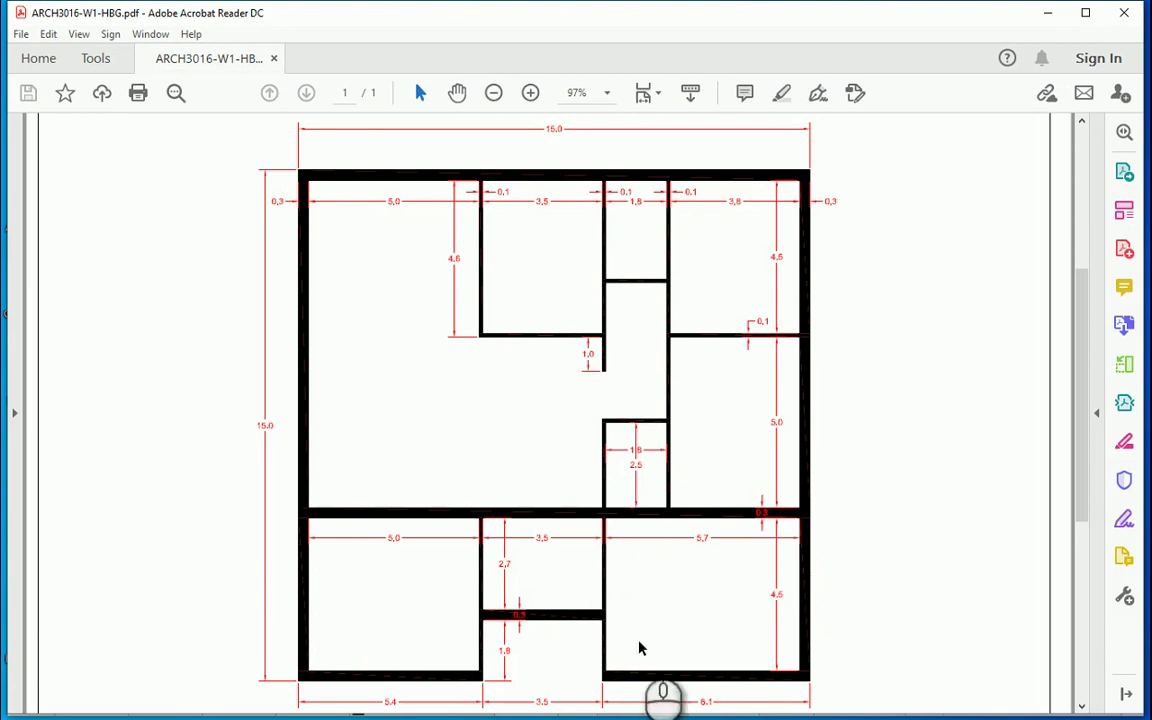
pyautogui.hotkey('alt', 'Tab')
pyautogui.scroll(-6, 620, 496)
pyautogui.click(617, 410)
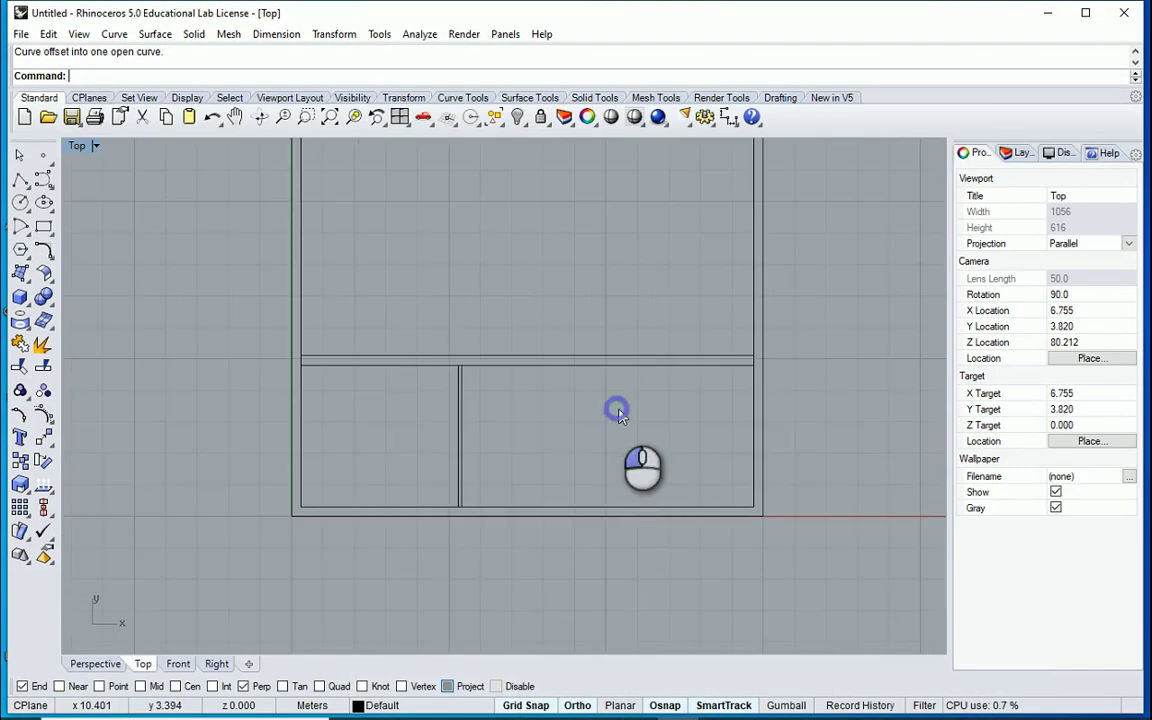
# Draw a vertical line 5.7 m left of the lower-right inner corner, ending perpendicular to the cross wall.
pyautogui.scroll(4, 627, 453)
pyautogui.write('l')
pyautogui.press('Return')
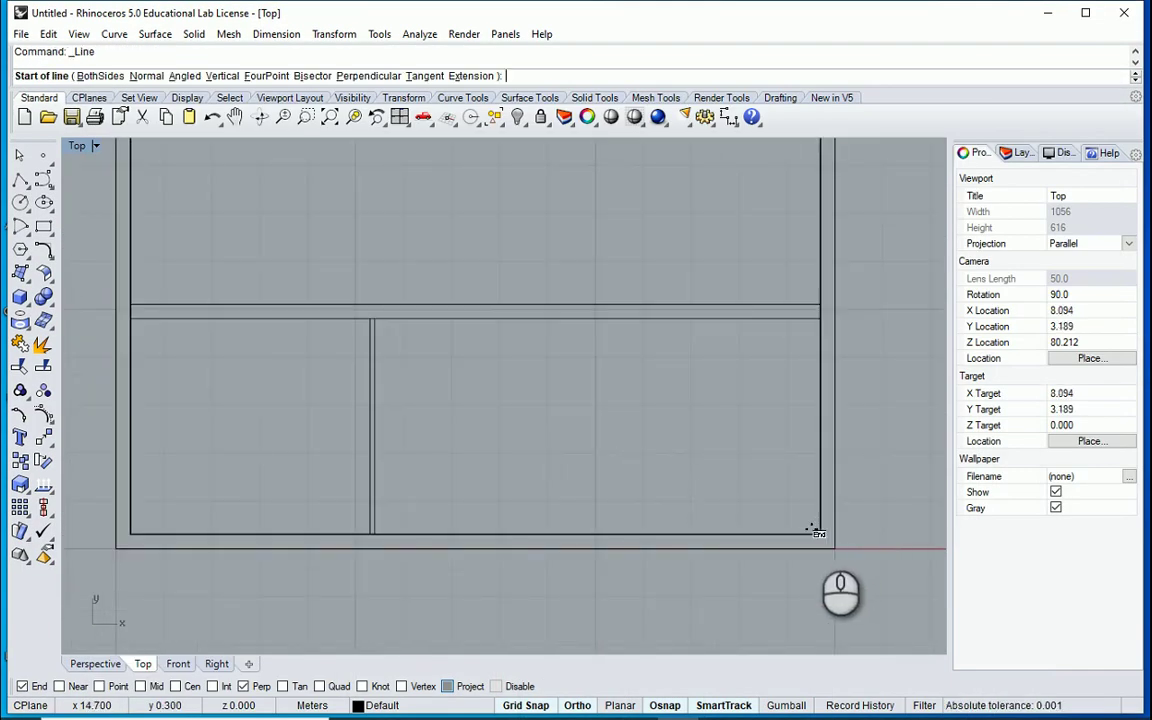
pyautogui.write('5.7')
pyautogui.press('Return')
pyautogui.click(689, 536)
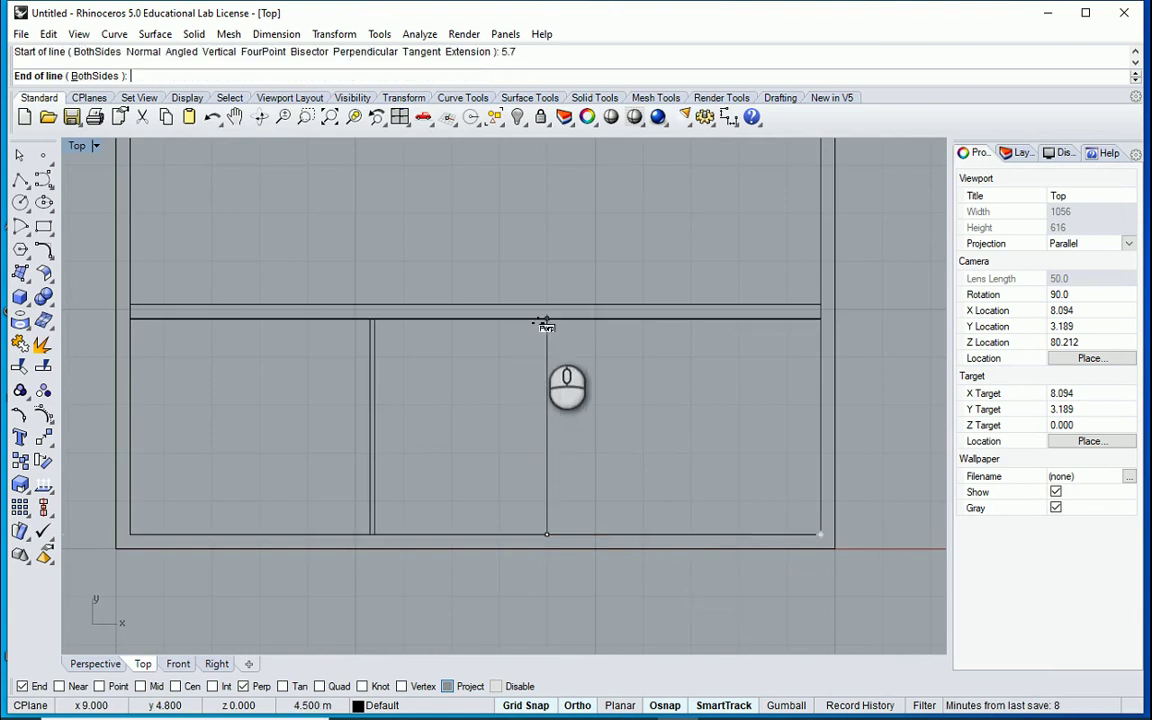
pyautogui.click(543, 321)
# Offset the second vertical line 0.1 m to the left to form the lower-right room's partition.
pyautogui.scroll(5, 499, 336)
pyautogui.write('Offset')
pyautogui.press('Return')
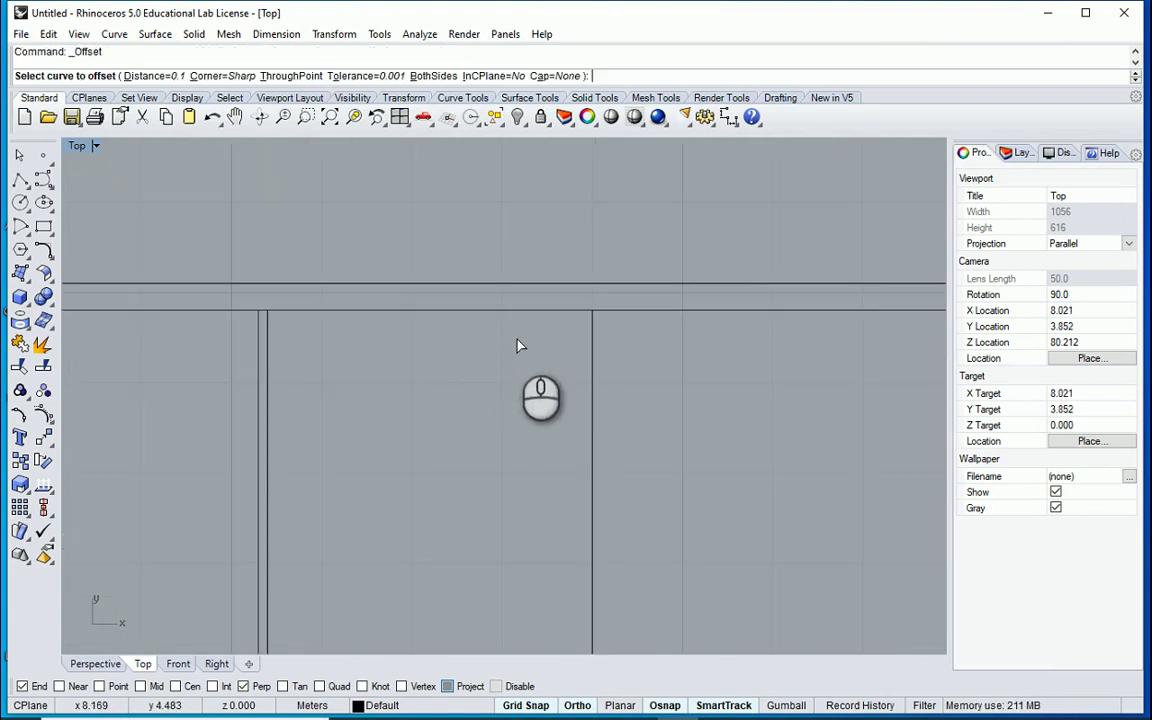
pyautogui.click(592, 409)
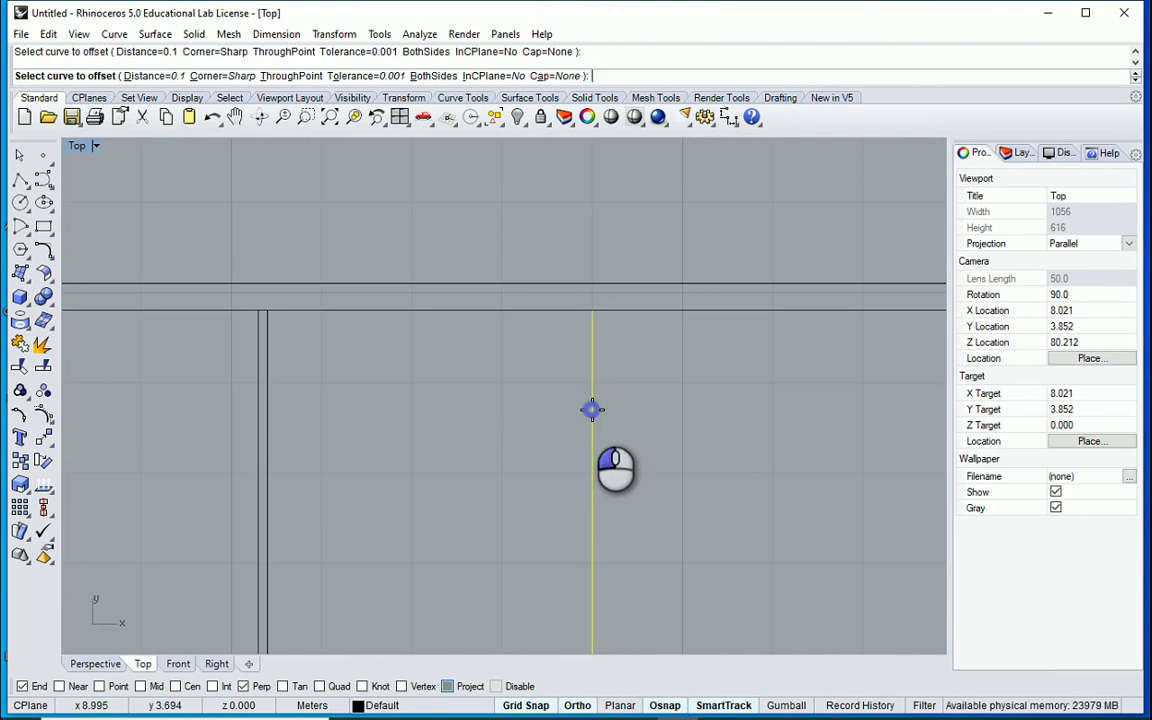
pyautogui.click(522, 404)
# Draw a horizontal line between the two lower partitions, 2.7 m below the cross wall's lower edge.
pyautogui.scroll(-2, 450, 398)
pyautogui.scroll(2, 248, 438)
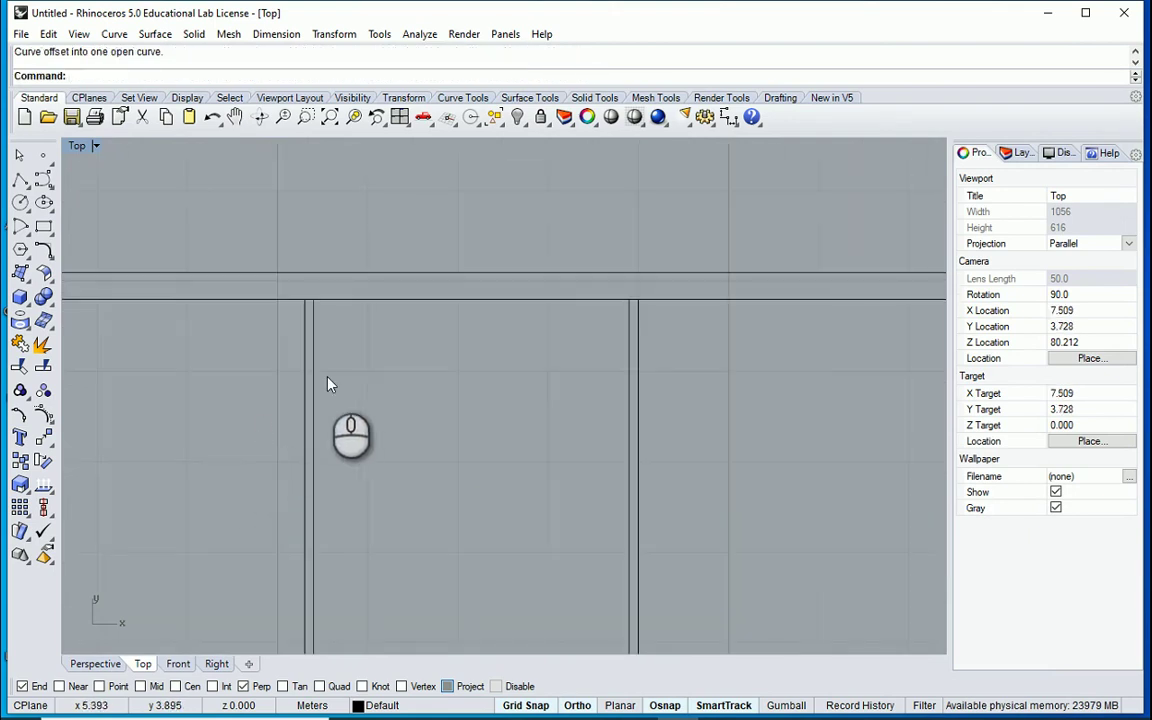
pyautogui.write('l')
pyautogui.press('Return')
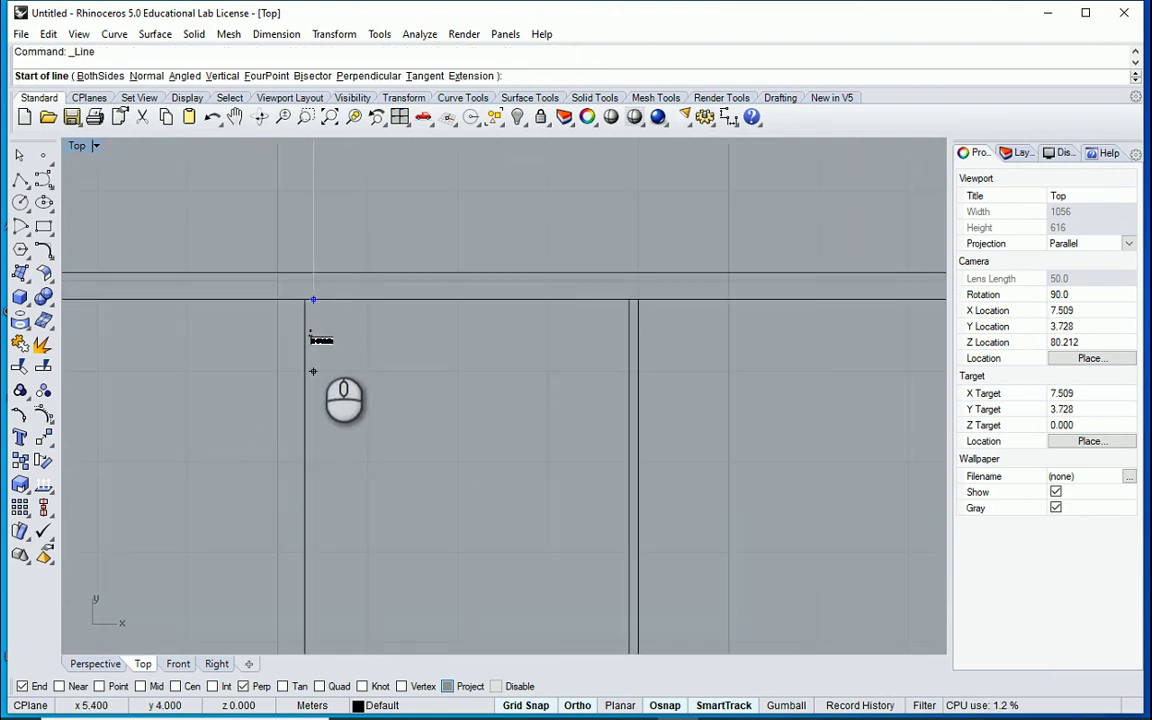
pyautogui.write('2.7')
pyautogui.press('Return')
pyautogui.click(313, 461)
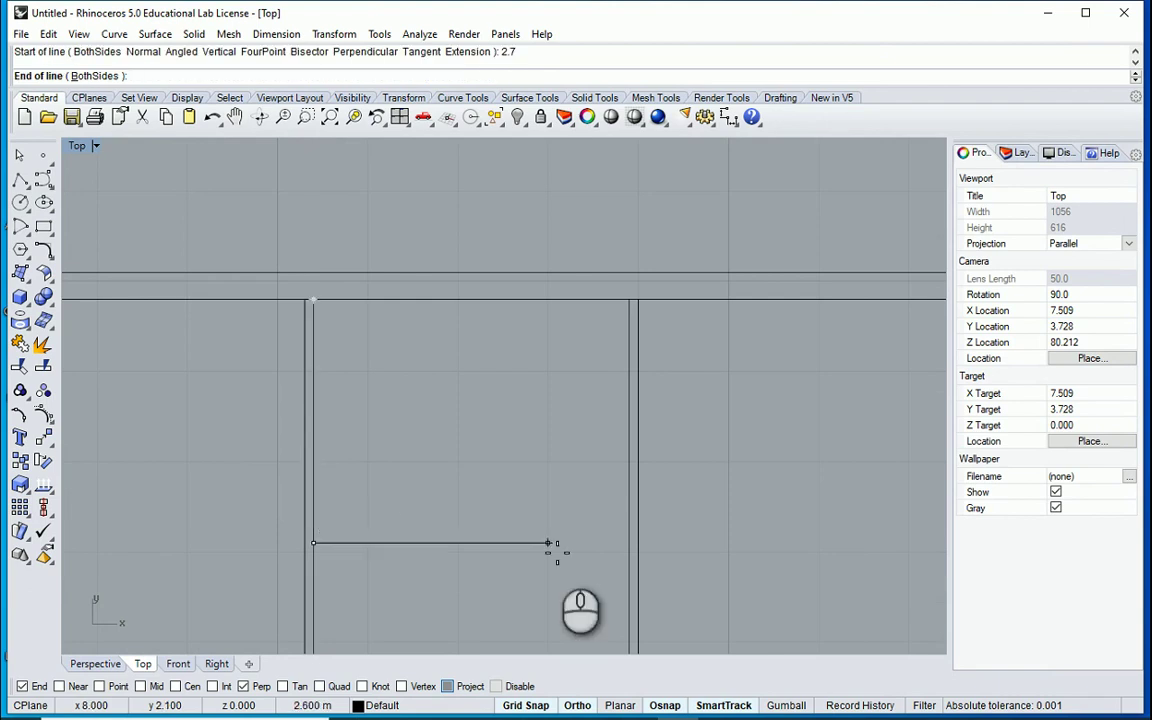
pyautogui.click(625, 543)
pyautogui.scroll(-2, 625, 560)
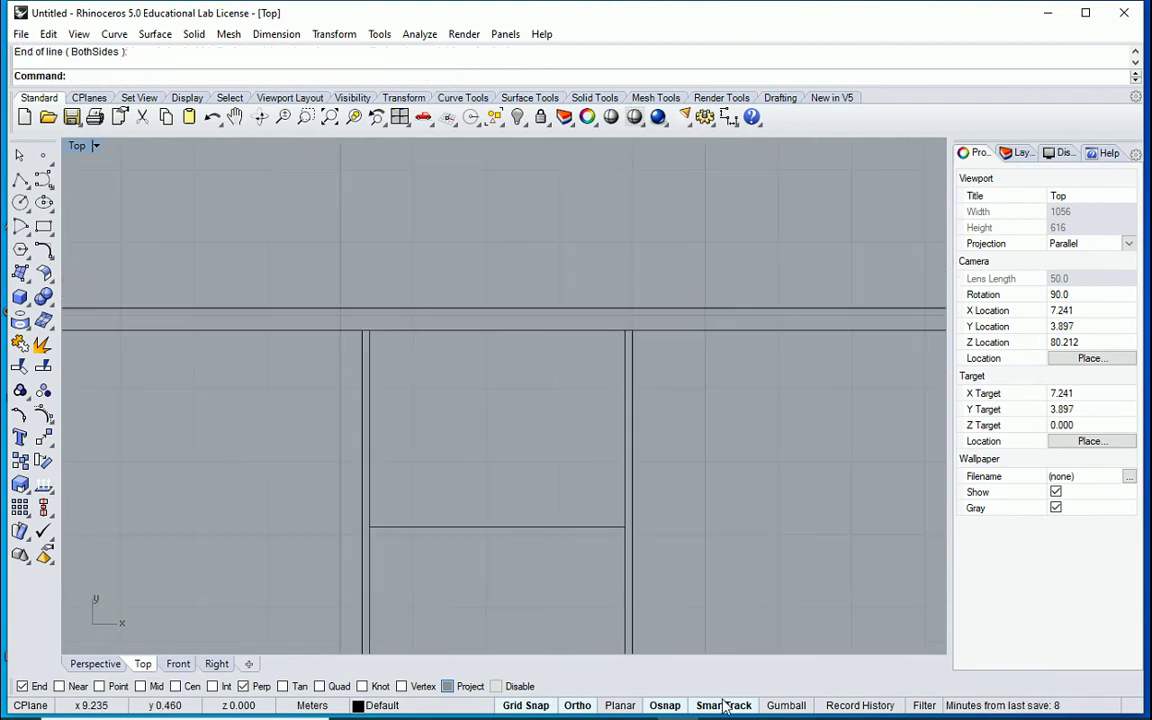
# Check the lower middle room's wall thickness in the PDF and offset its horizontal line 0.3 m downward.
pyautogui.hotkey('alt', 'Tab')
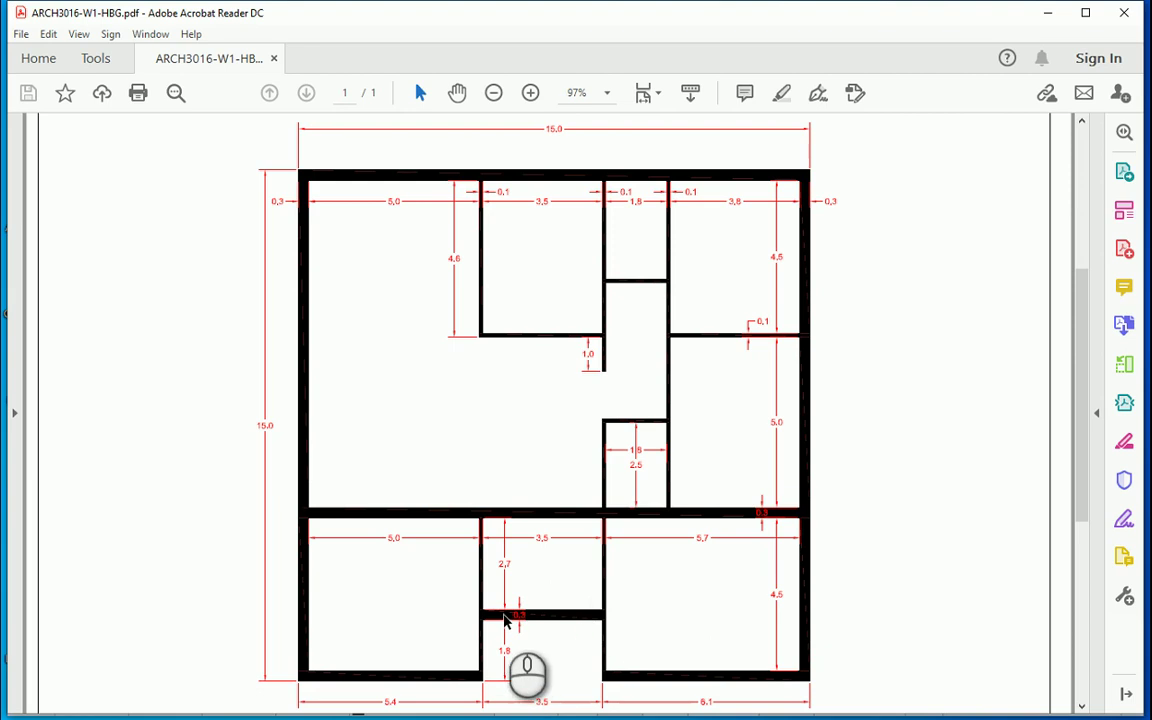
pyautogui.hotkey('alt', 'Tab')
pyautogui.scroll(6, 567, 483)
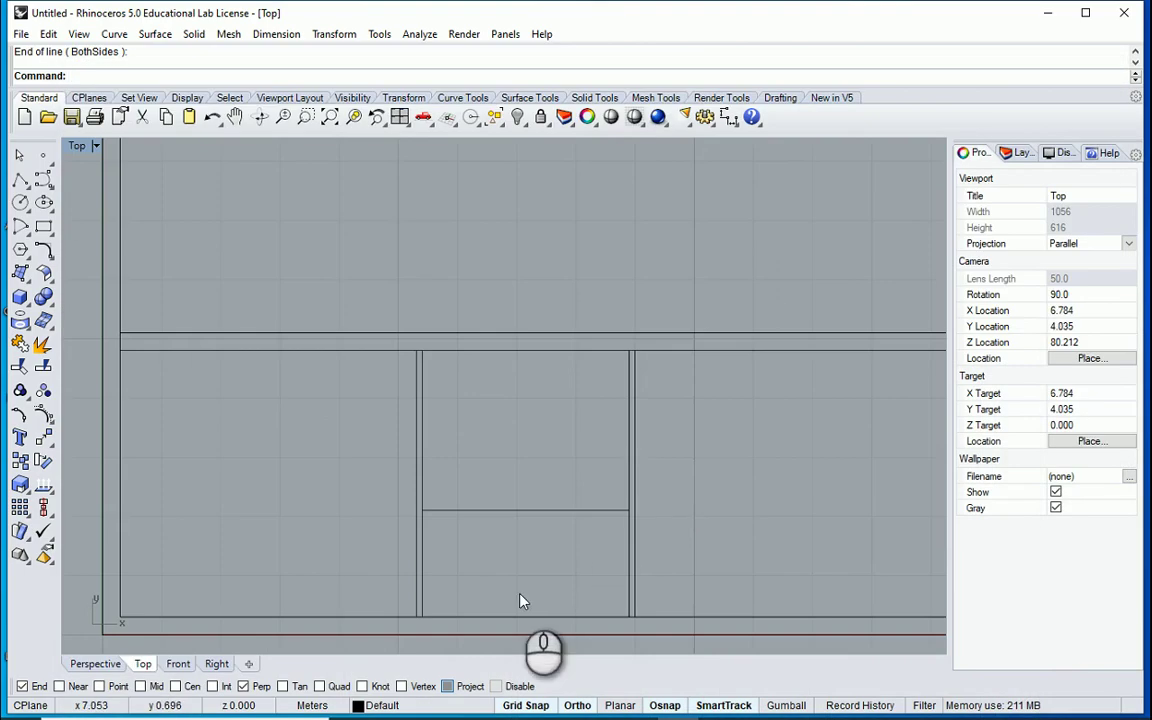
pyautogui.write('o')
pyautogui.press('Return')
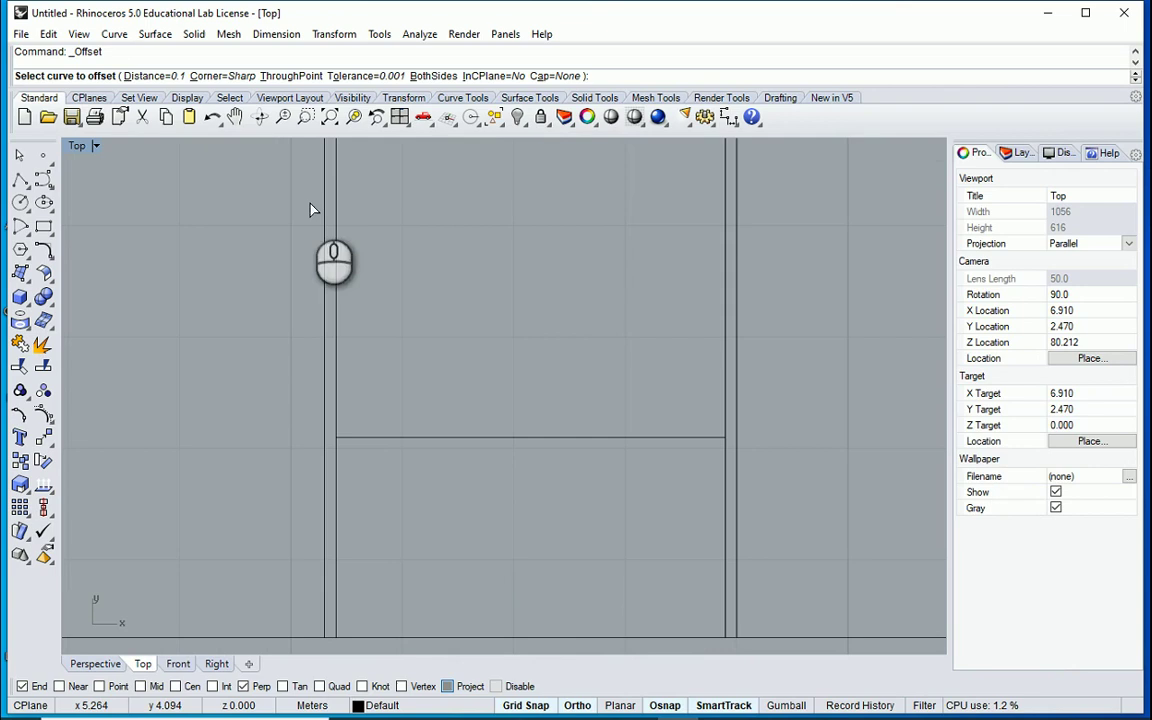
pyautogui.click(155, 75)
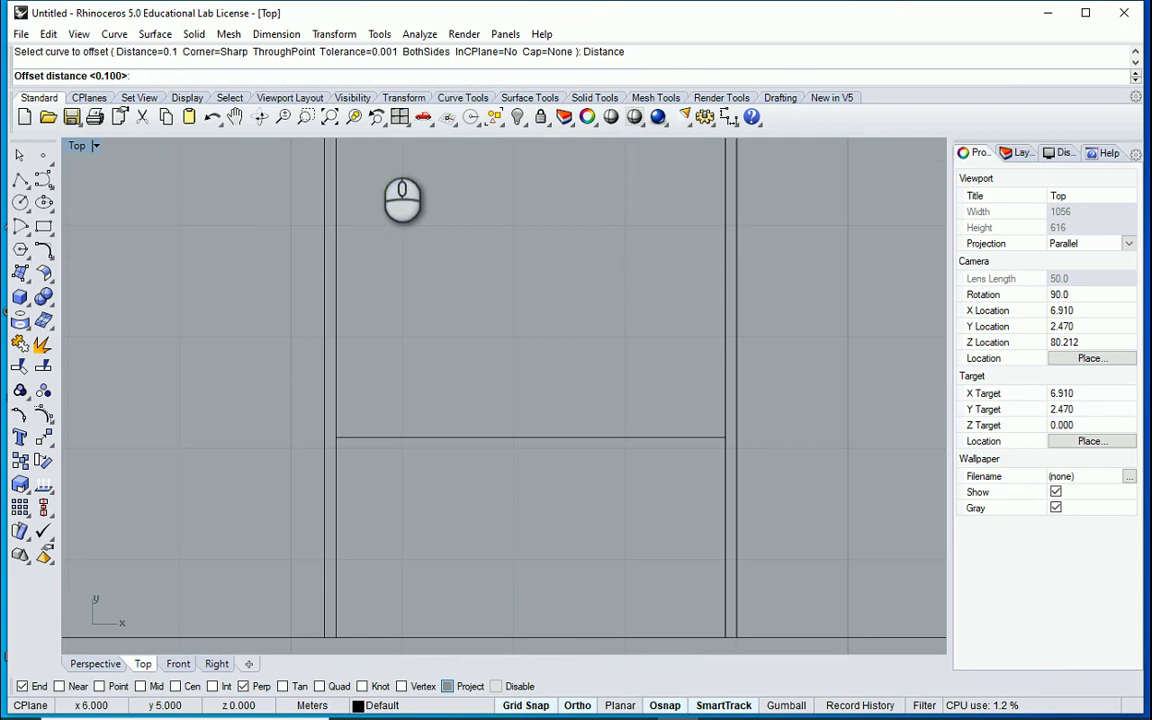
pyautogui.press('Return')
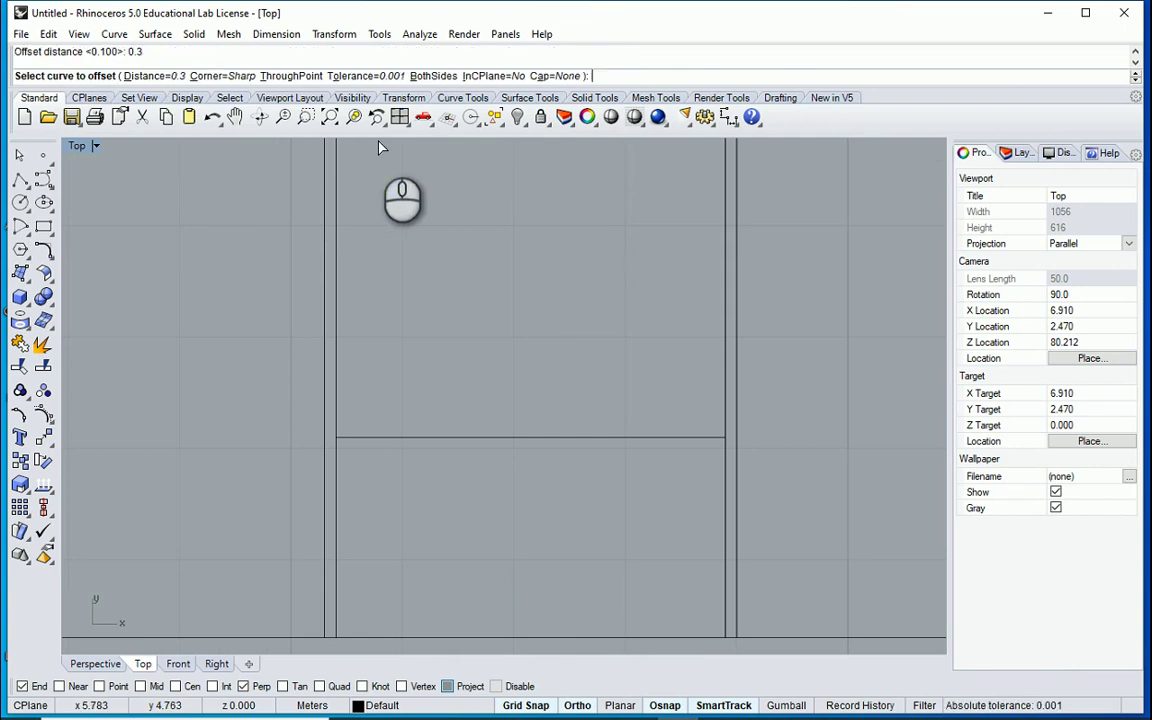
pyautogui.click(512, 437)
pyautogui.click(501, 522)
pyautogui.scroll(-2, 600, 520)
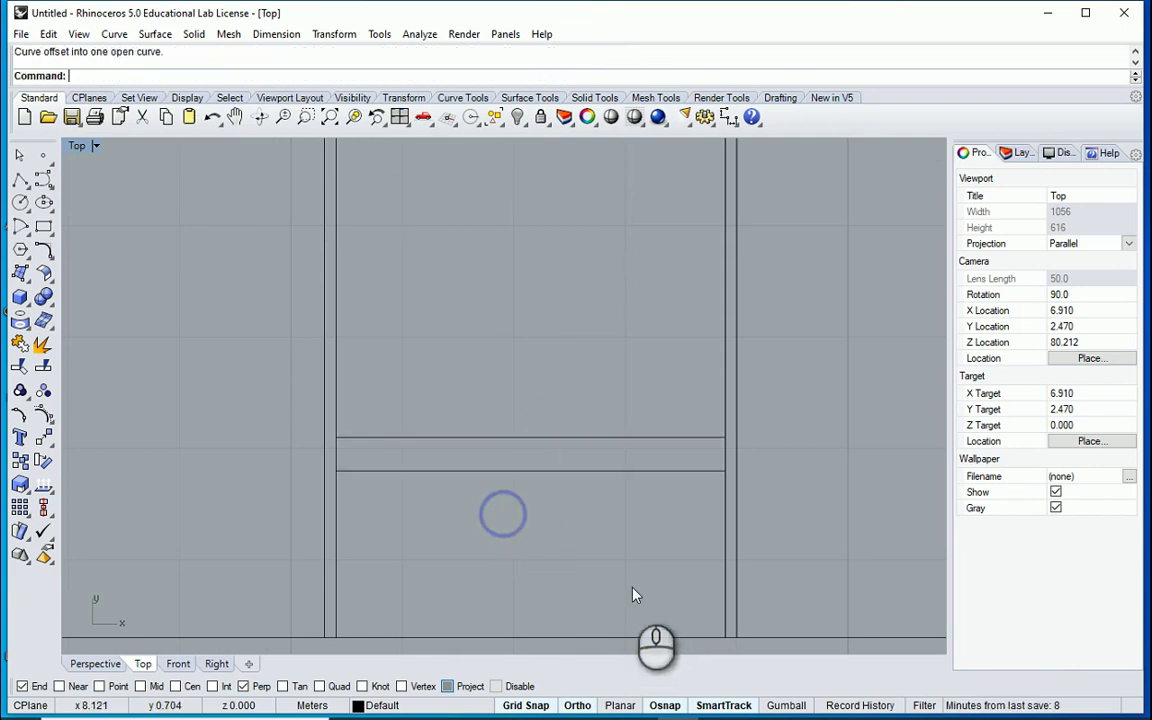
# Examine the entrance recess and lower exterior wall dimensions in the PDF floor plan.
pyautogui.scroll(-2, 647, 515)
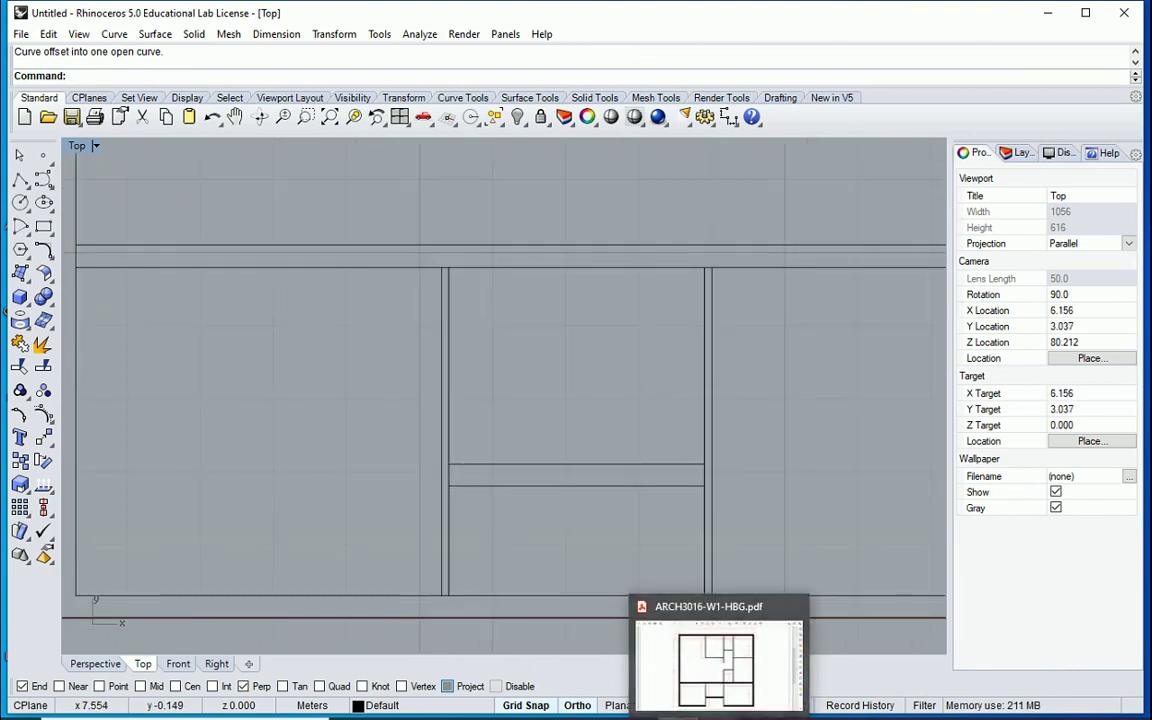
pyautogui.click(716, 717)
pyautogui.scroll(1, 465, 690)
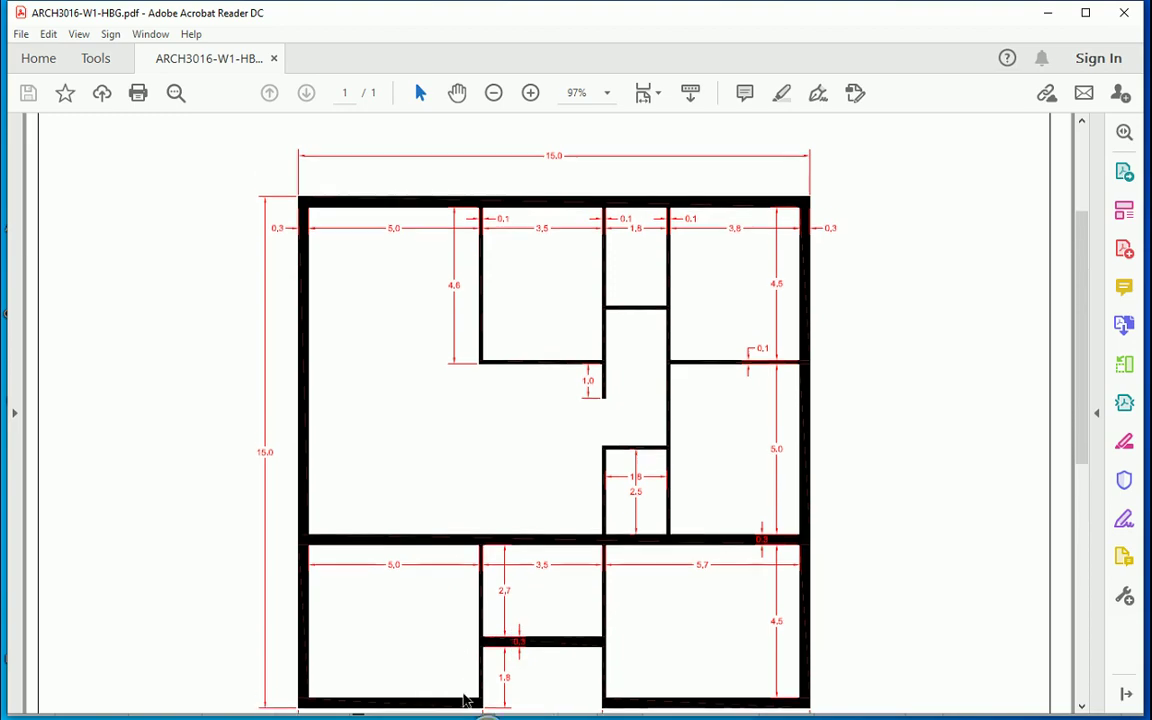
pyautogui.scroll(-1, 478, 583)
pyautogui.scroll(-1, 478, 583)
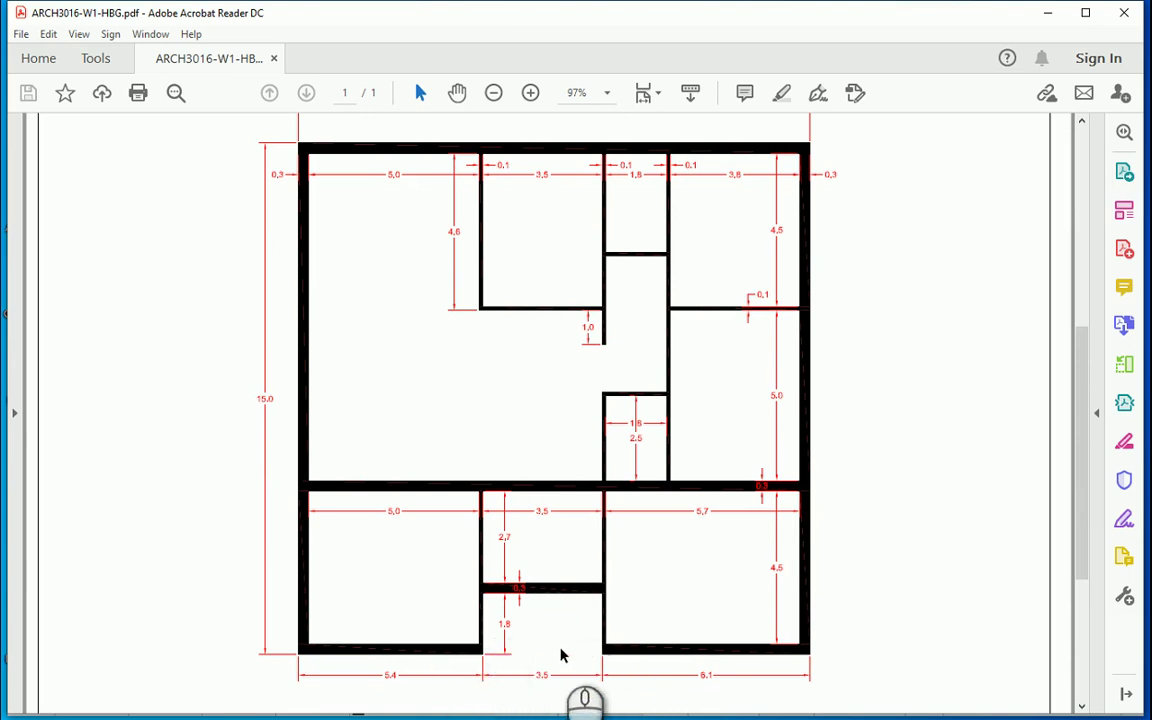
pyautogui.click(715, 718)
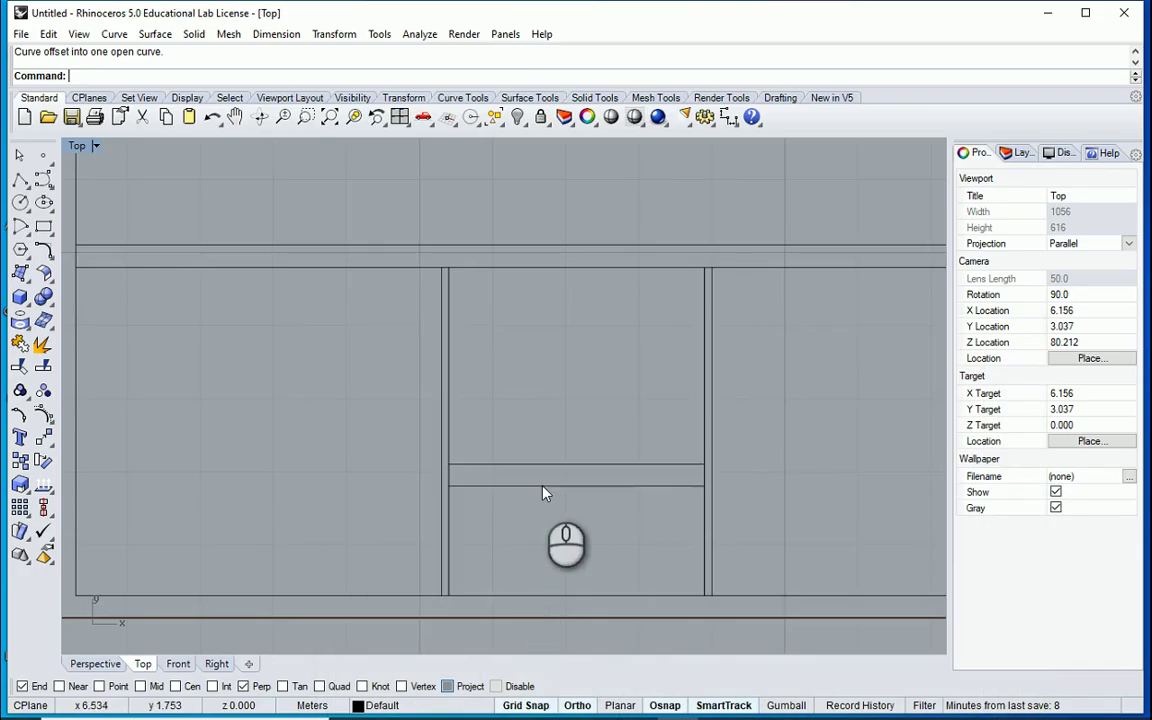
# Extend the two partition lines facing the entrance recess down to the exterior wall's outer line.
pyautogui.scroll(4, 522, 650)
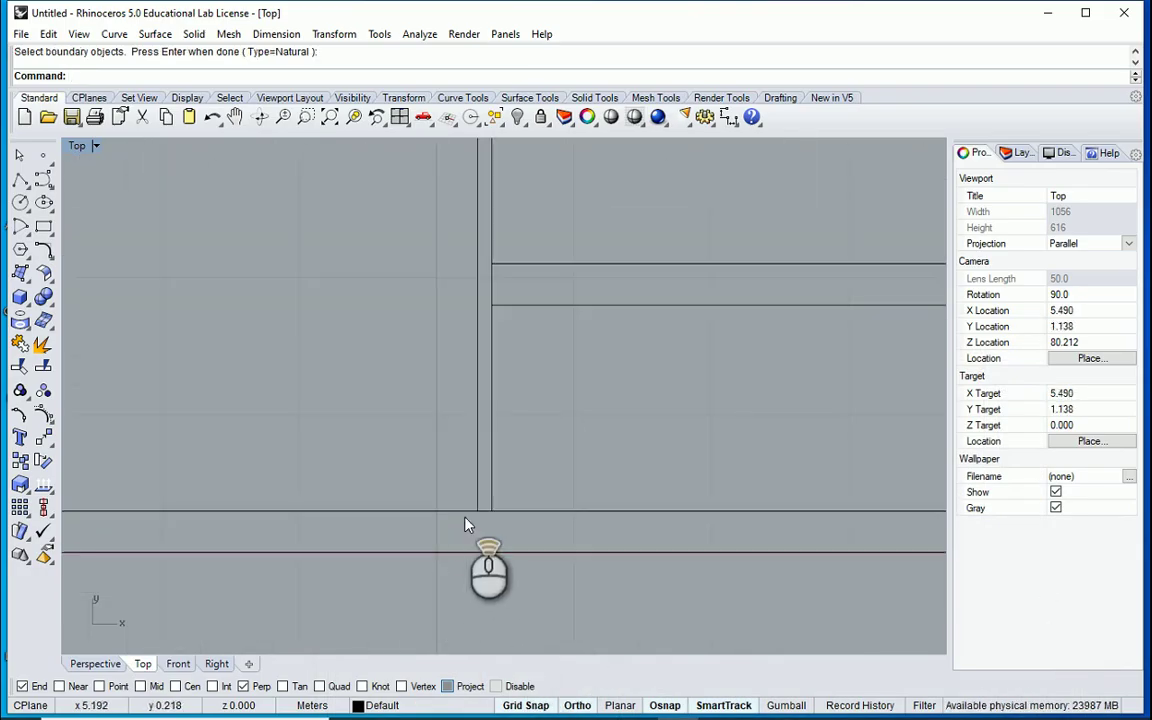
pyautogui.scroll(2, 464, 516)
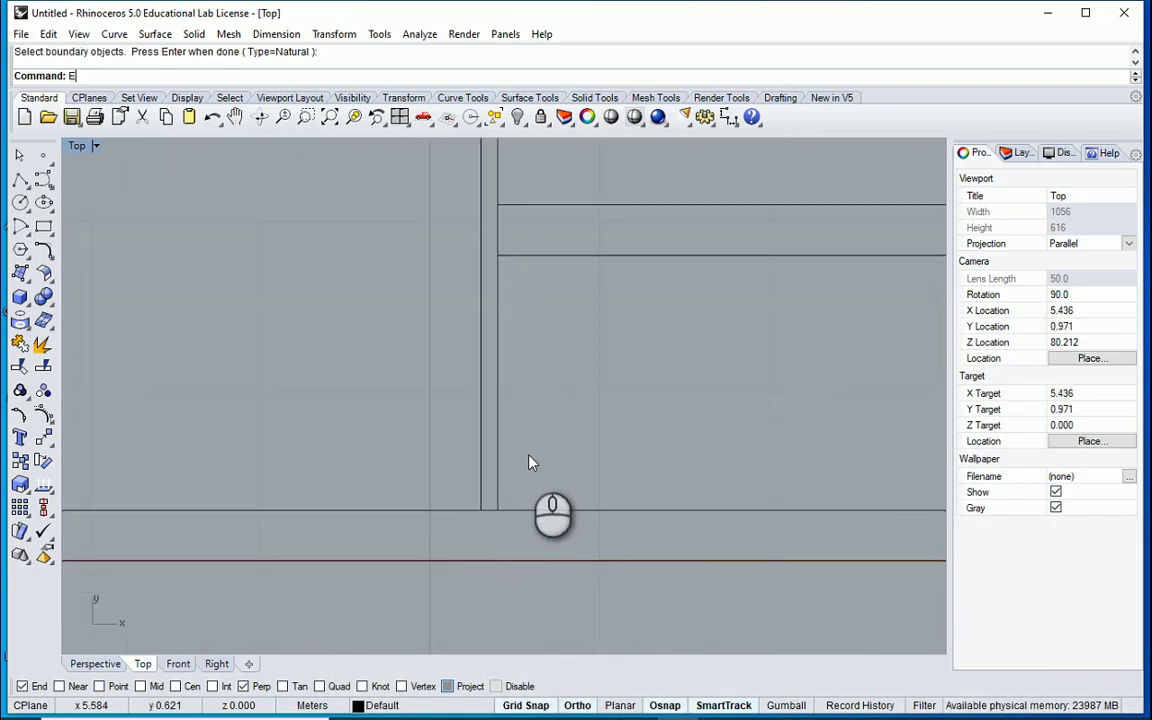
pyautogui.press('Return')
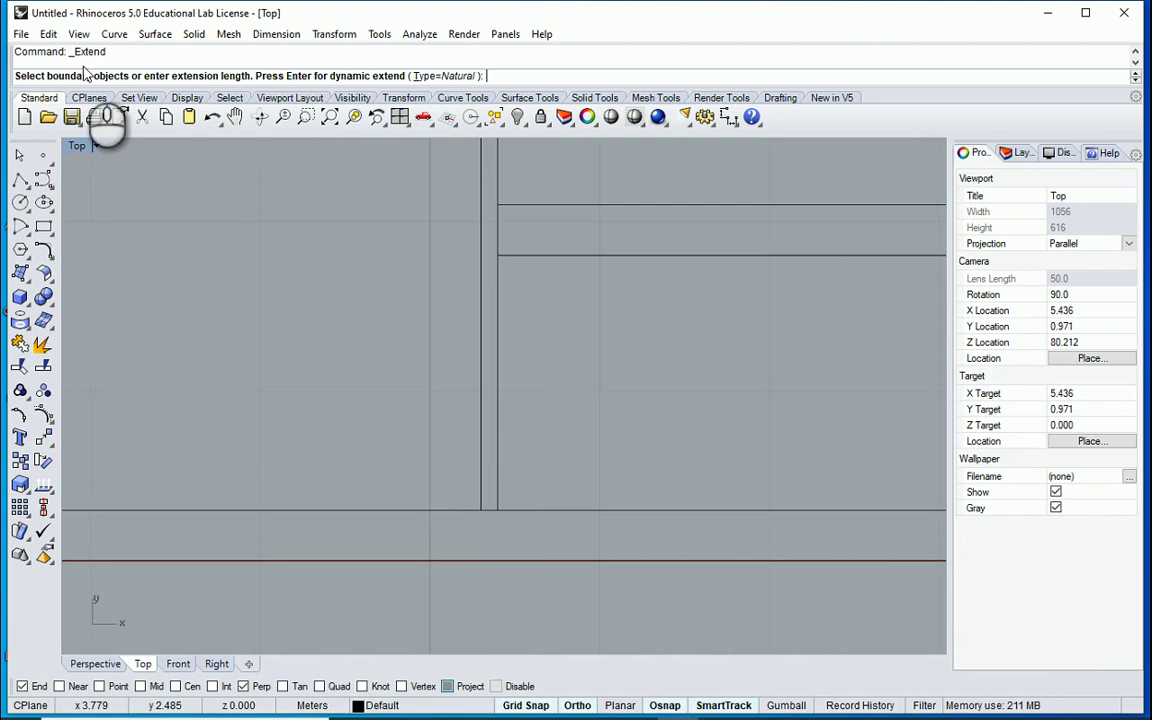
pyautogui.click(505, 563)
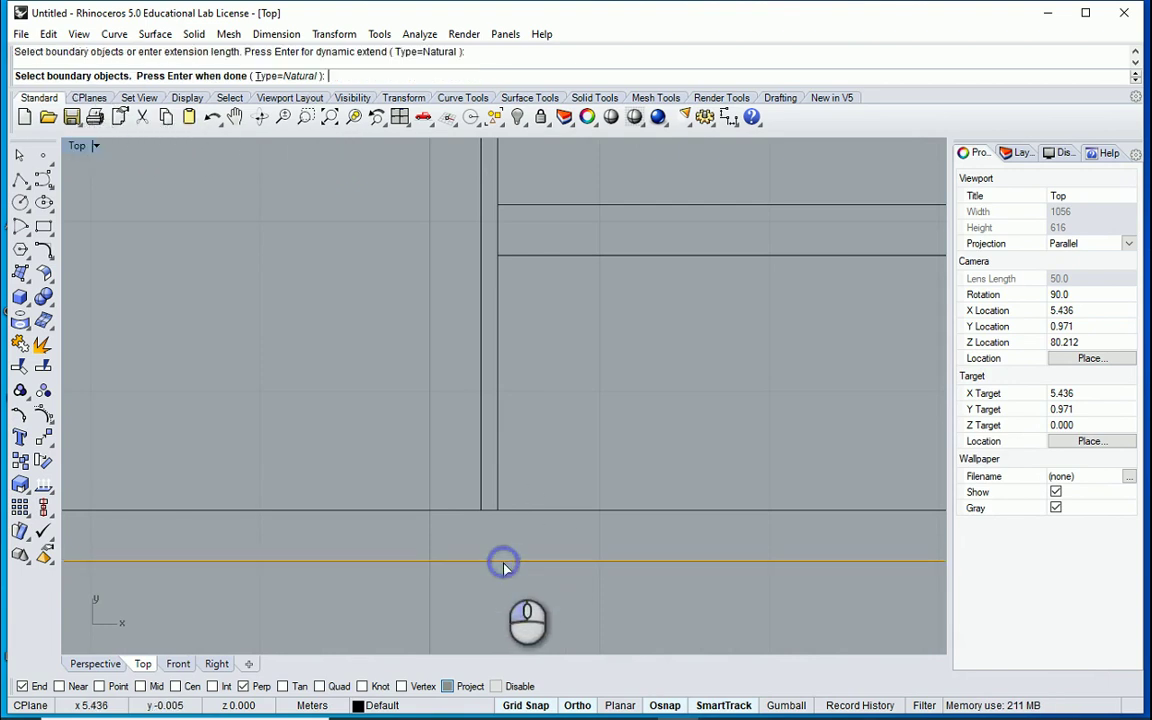
pyautogui.press('Return')
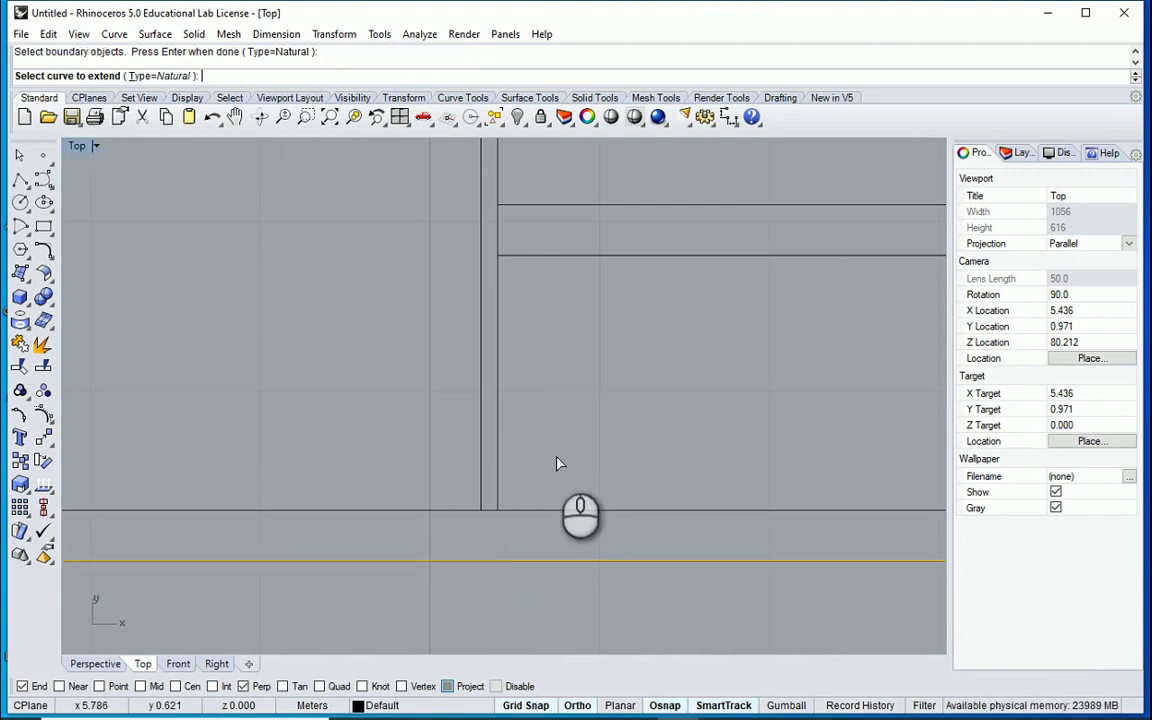
pyautogui.click(497, 455)
pyautogui.scroll(-3, 740, 477)
pyautogui.scroll(6, 740, 477)
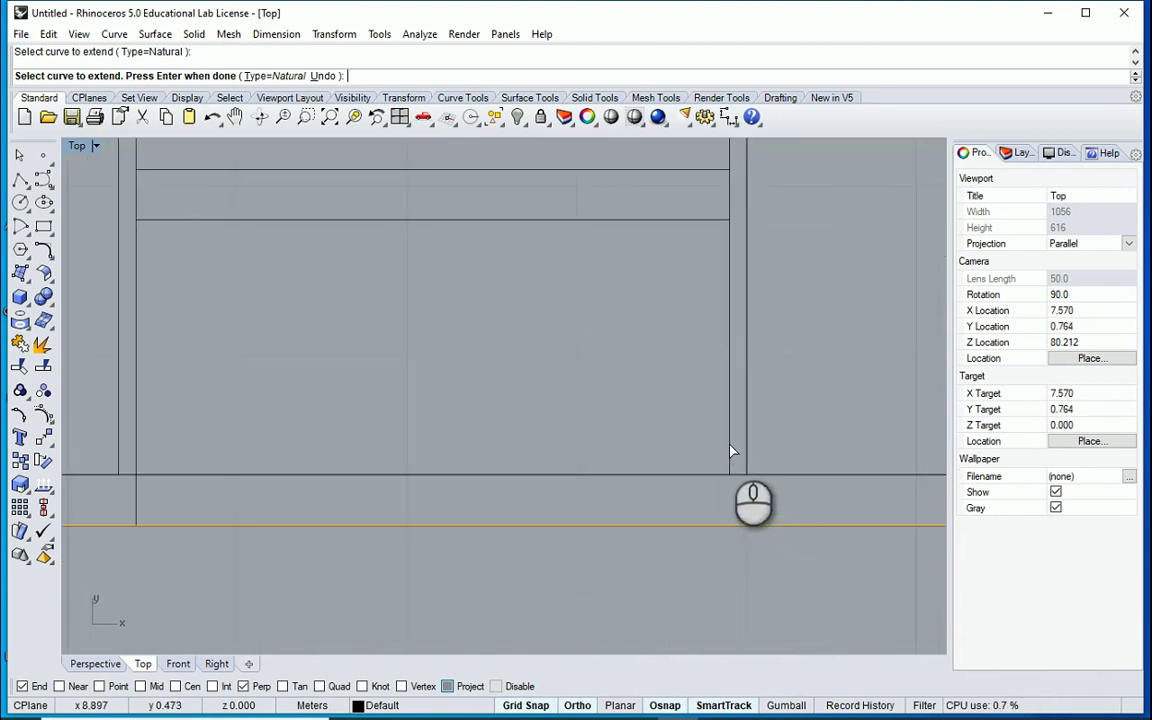
pyautogui.click(730, 450)
pyautogui.rightClick(599, 414)
pyautogui.scroll(-4, 601, 411)
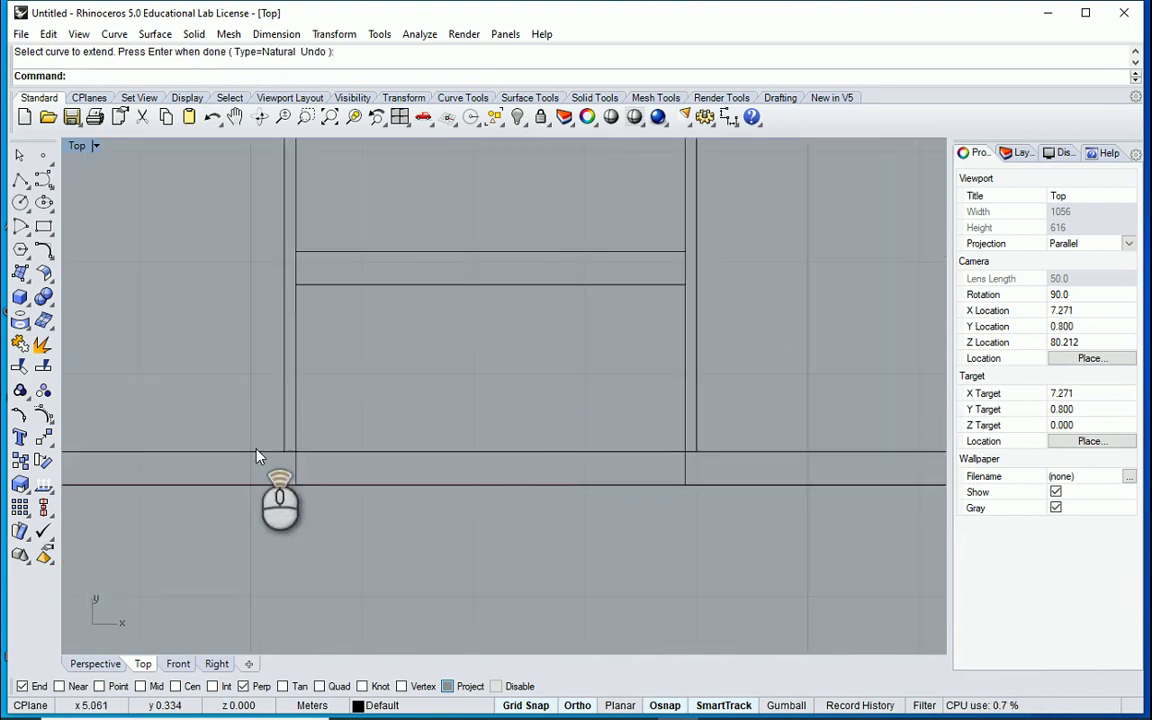
# Trim the lower exterior wall's inner and outer lines across the entrance recess, including the inner line inside the partition thicknesses.
pyautogui.scroll(1, 334, 437)
pyautogui.scroll(-3, 378, 463)
pyautogui.moveTo(810, 550); pyautogui.dragTo(60, 152)
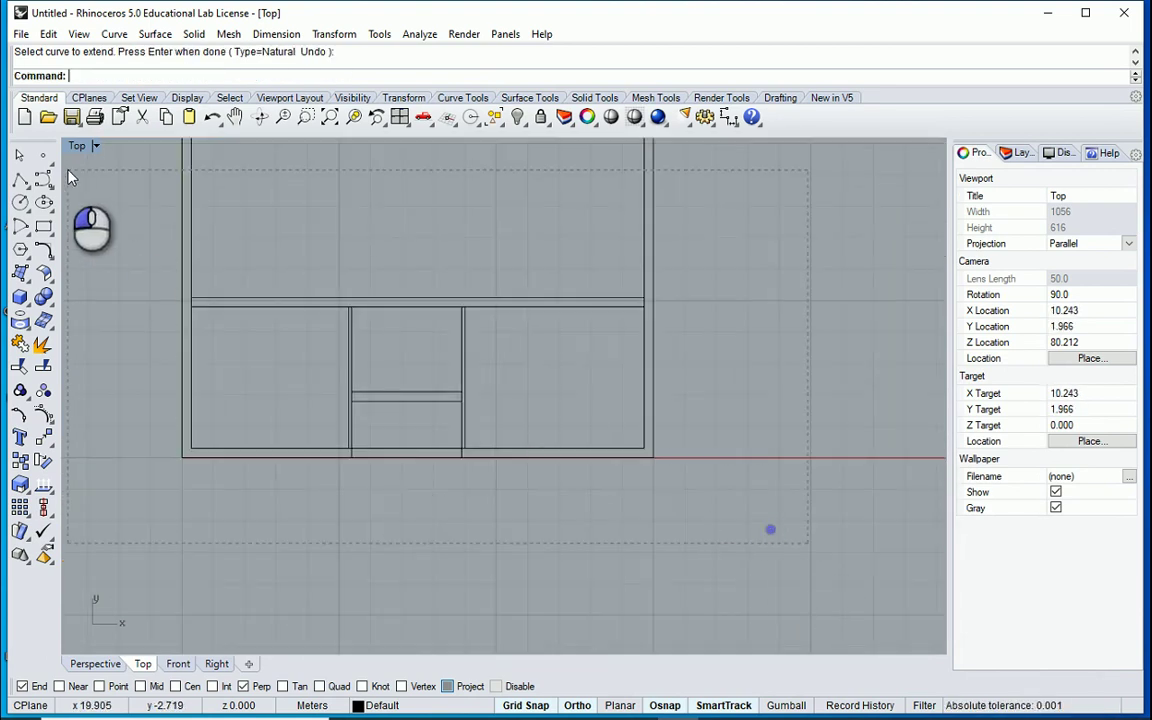
pyautogui.write('TR')
pyautogui.press('Return')
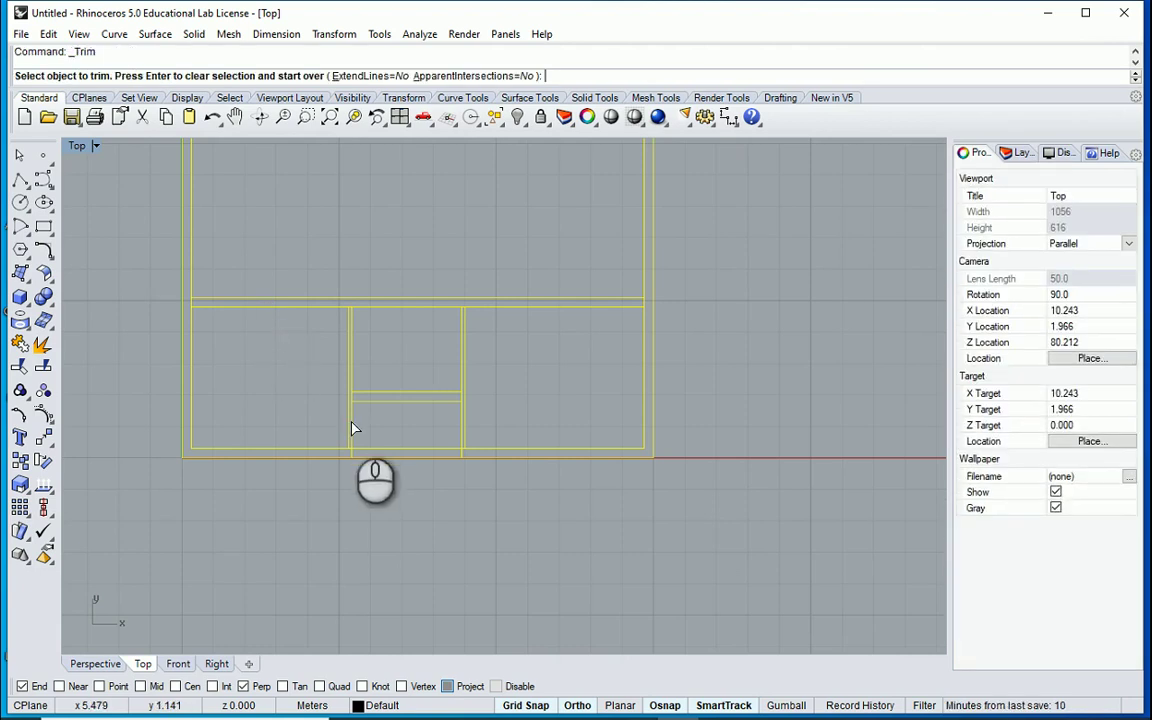
pyautogui.scroll(4, 350, 420)
pyautogui.click(378, 359)
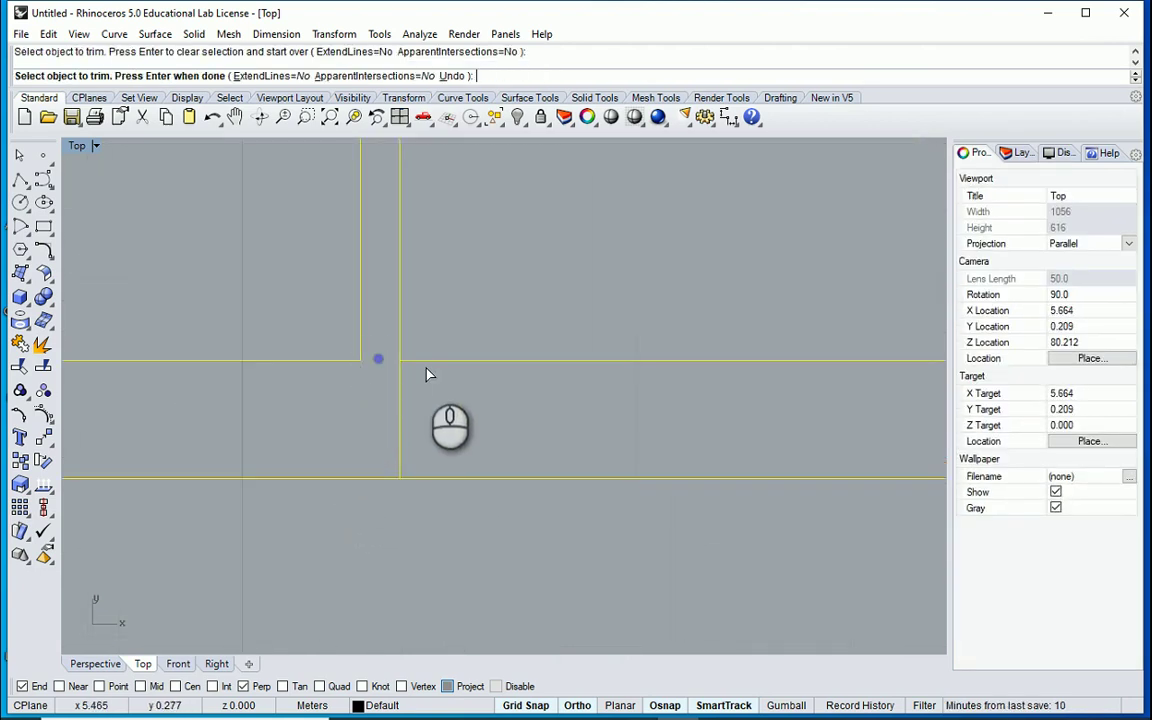
pyautogui.click(425, 362)
pyautogui.scroll(-17, 383, 391)
pyautogui.scroll(7, 625, 405)
pyautogui.scroll(5, 560, 365)
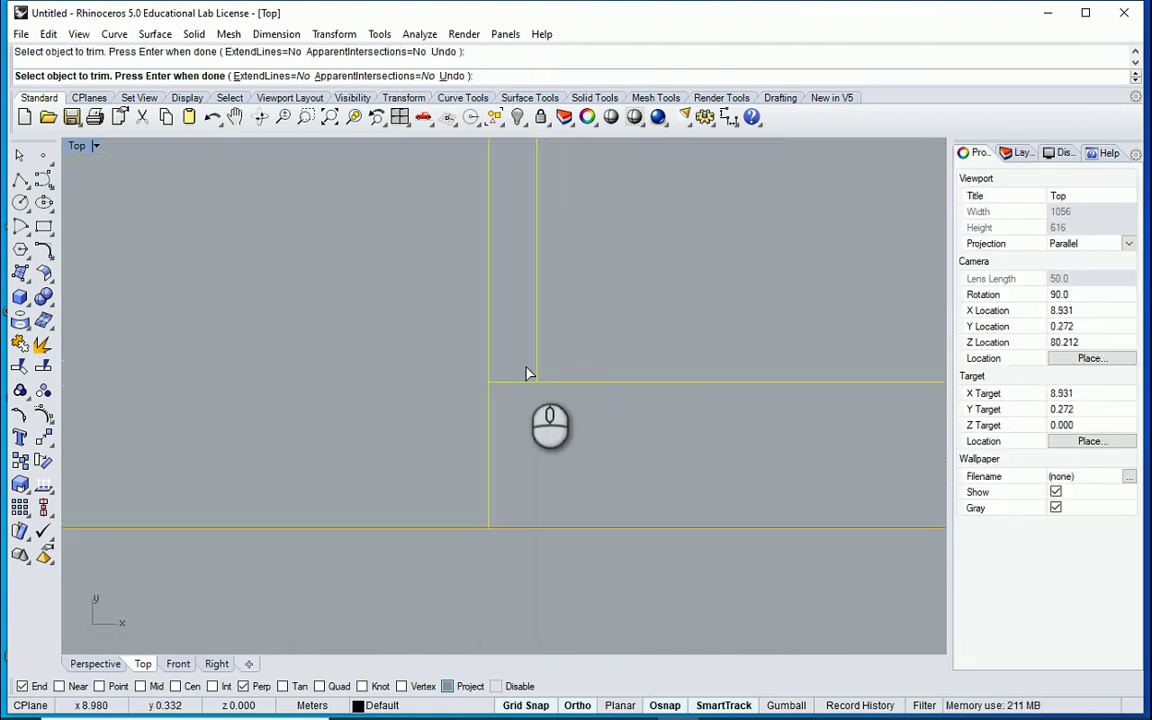
pyautogui.scroll(-5, 480, 452)
pyautogui.click(478, 384)
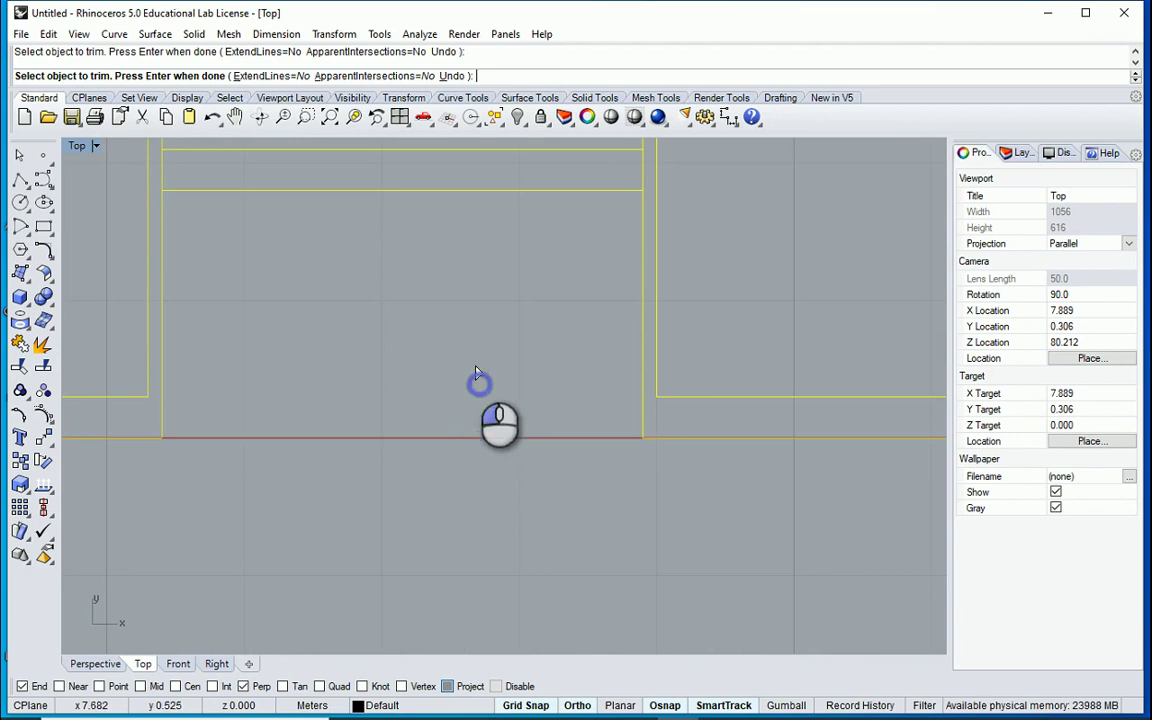
pyautogui.scroll(-8, 555, 530)
pyautogui.press('Return')
pyautogui.press('Escape')
pyautogui.scroll(-2, 560, 500)
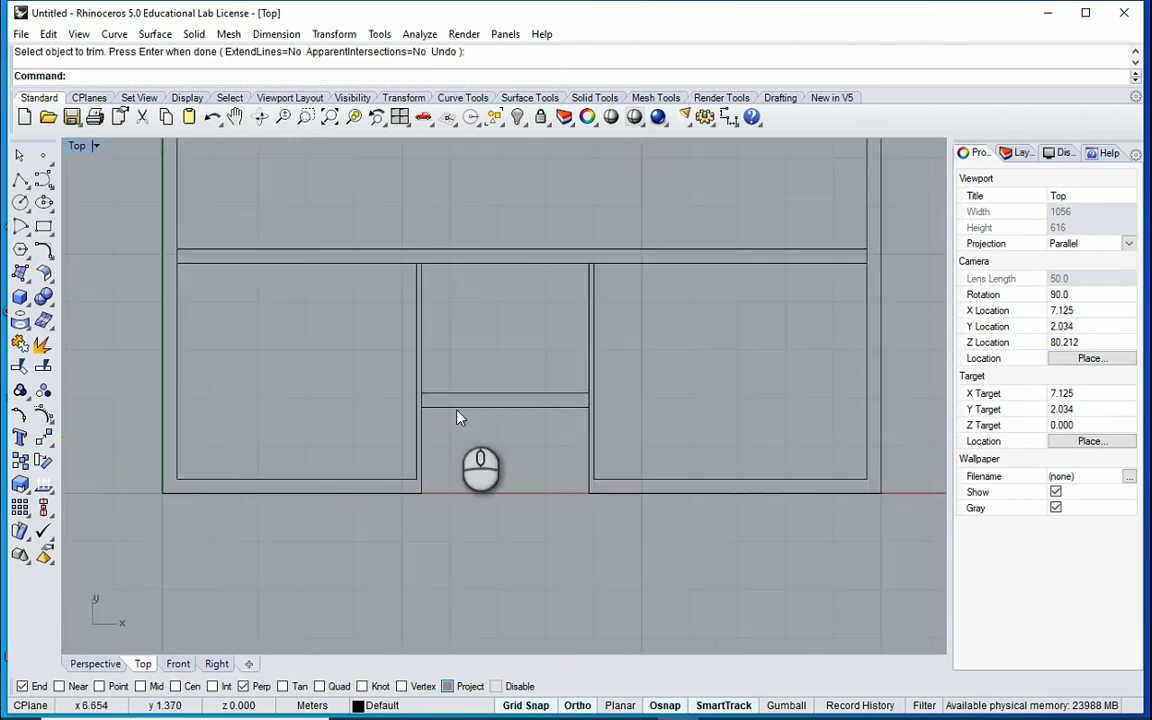
# Using all plan curves as cutters, trim the left exterior wall's inner line between the two cross-wall lines.
pyautogui.scroll(-6, 486, 497)
pyautogui.scroll(2, 451, 264)
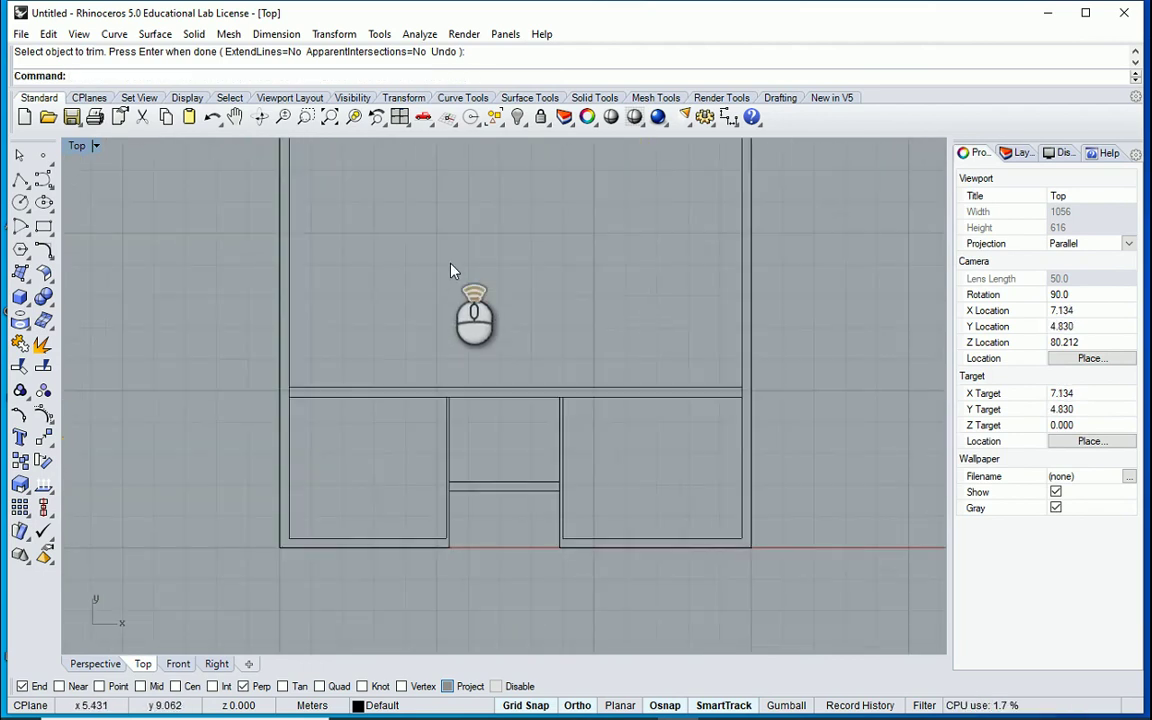
pyautogui.scroll(1, 450, 271)
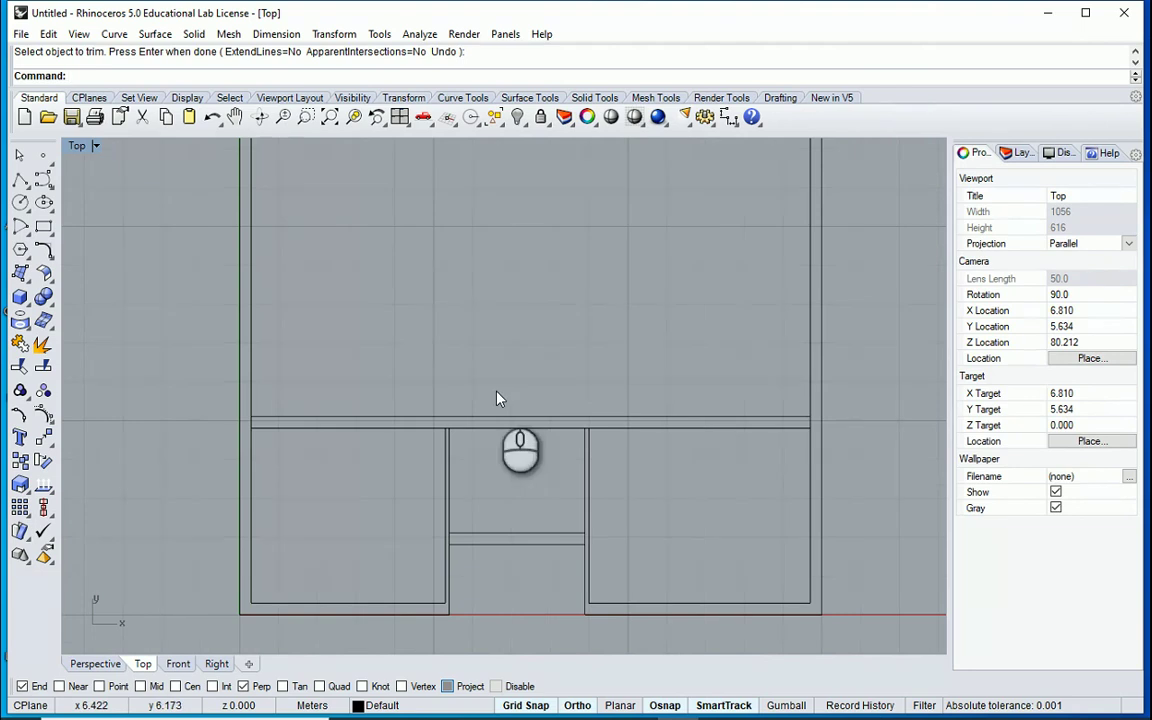
pyautogui.scroll(-3, 514, 449)
pyautogui.moveTo(836, 613); pyautogui.dragTo(265, 208)
pyautogui.scroll(-1, 404, 340)
pyautogui.scroll(1, 470, 400)
pyautogui.write('tr')
pyautogui.press('Return')
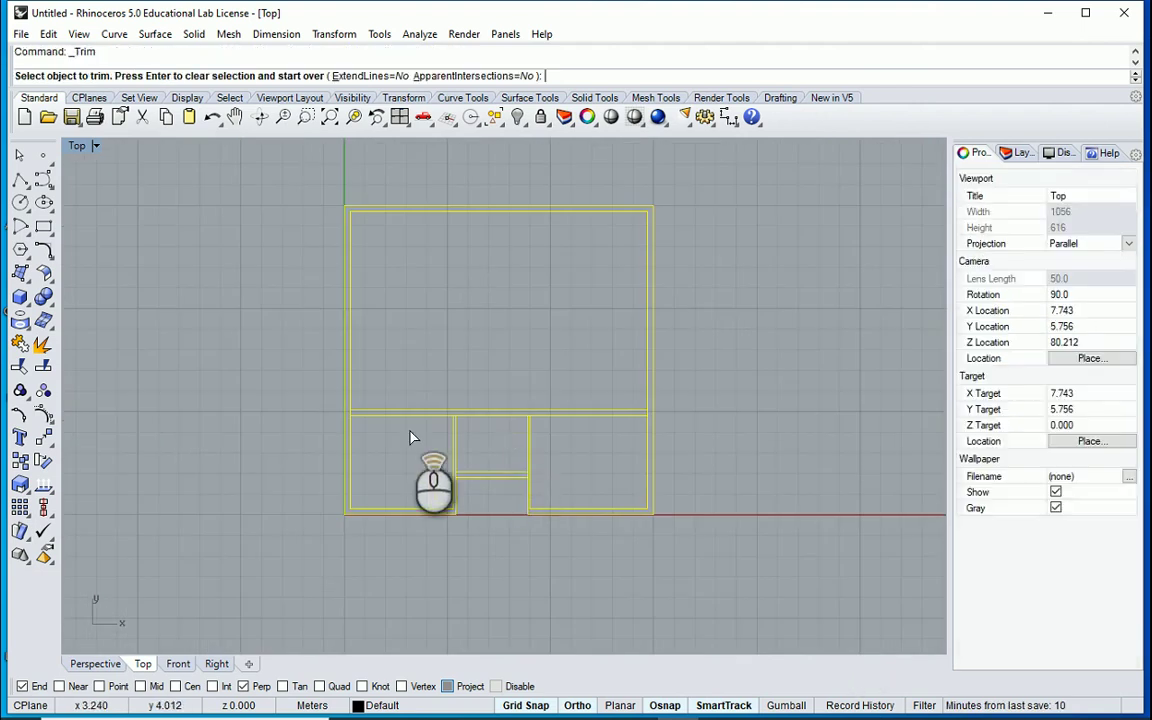
pyautogui.scroll(4, 262, 378)
pyautogui.click(134, 349)
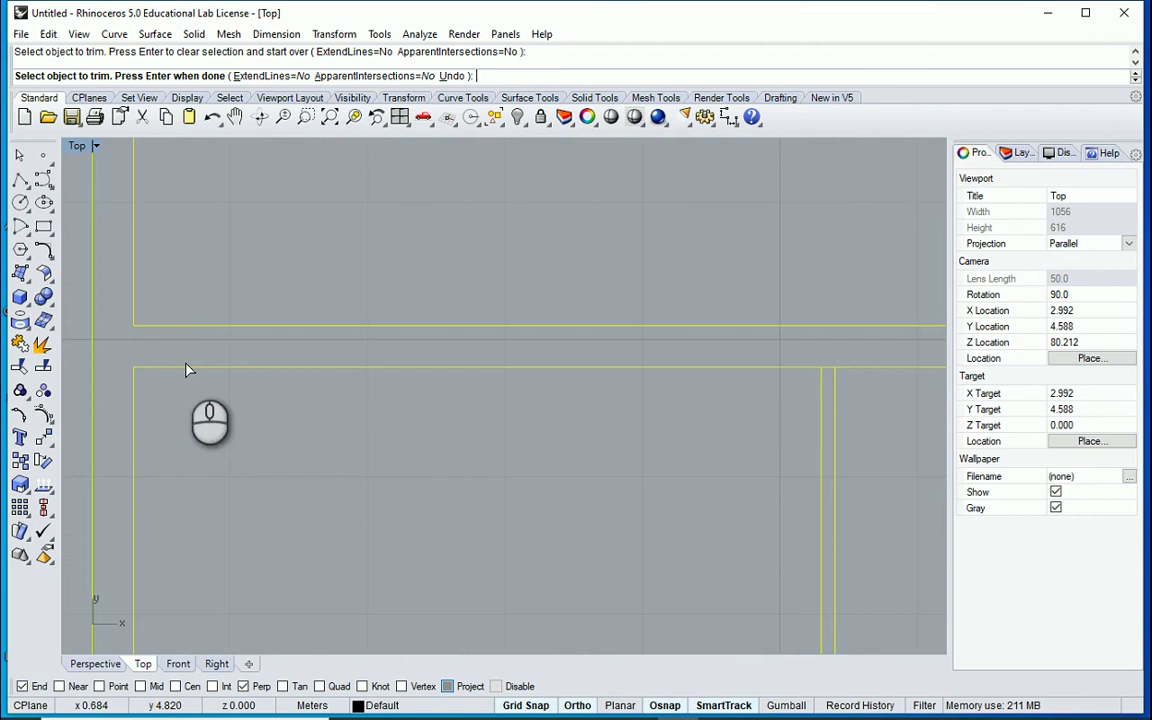
# Trim the partition lines between the two recess-wall lines at both ends of the 0.3 m recess wall.
pyautogui.scroll(-3, 185, 366)
pyautogui.scroll(8, 545, 583)
pyautogui.click(496, 559)
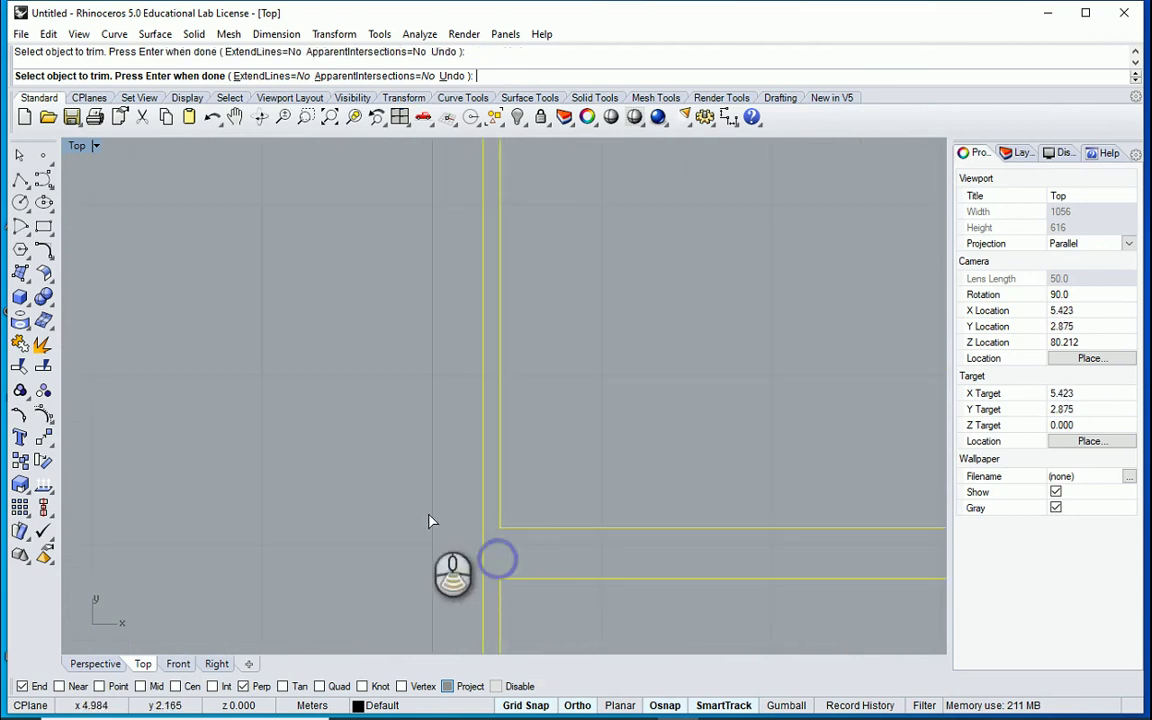
pyautogui.scroll(-4, 429, 515)
pyautogui.scroll(4, 848, 606)
pyautogui.click(873, 516)
pyautogui.scroll(-6, 810, 535)
pyautogui.scroll(2, 845, 263)
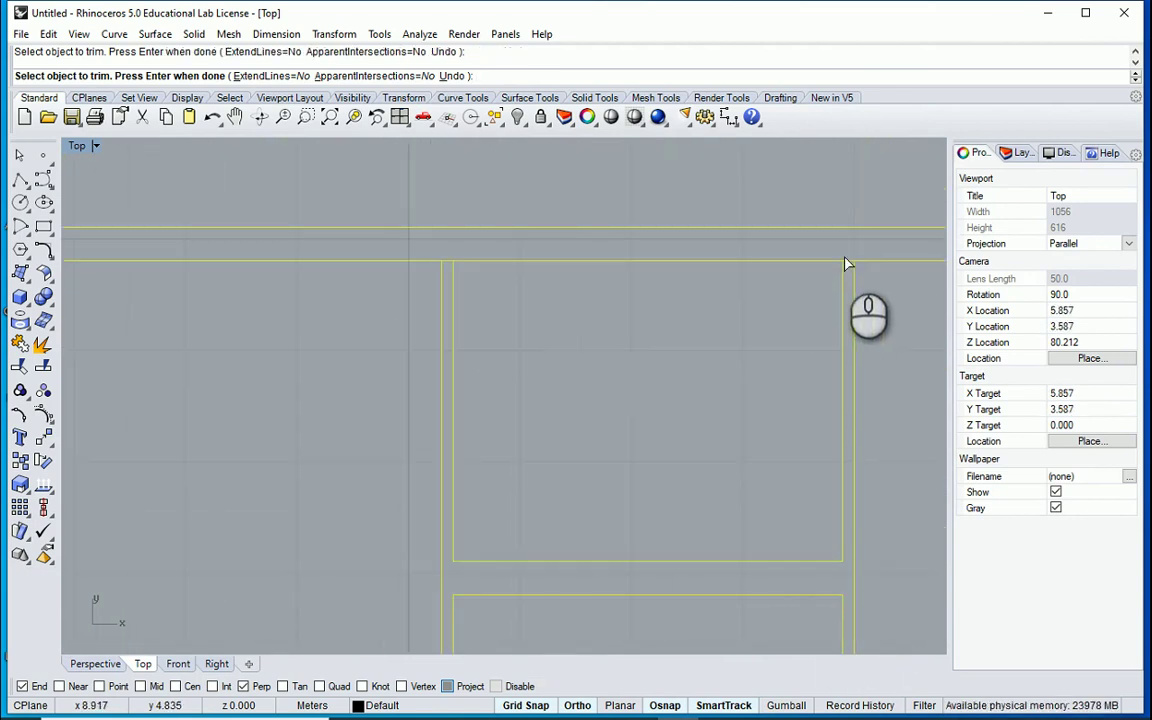
# Trim the cross wall's lower line within the thickness of the two lower partitions.
pyautogui.scroll(6, 414, 227)
pyautogui.click(467, 288)
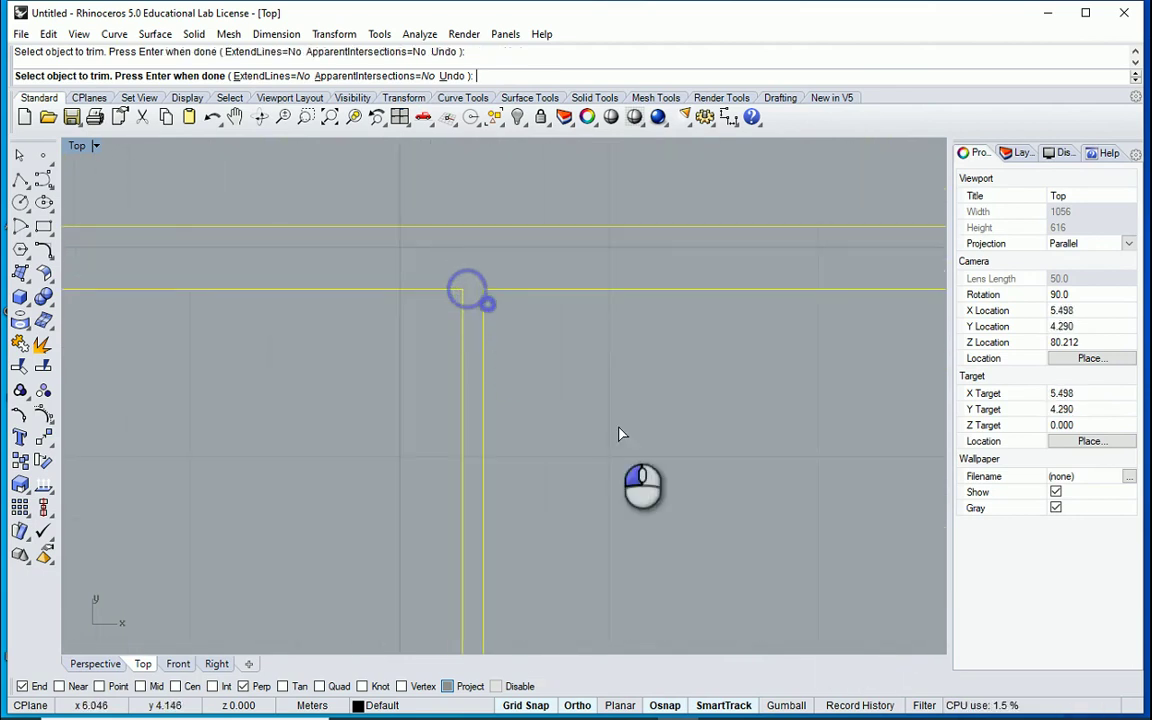
pyautogui.scroll(-9, 470, 509)
pyautogui.scroll(-3, 541, 517)
pyautogui.scroll(2, 798, 537)
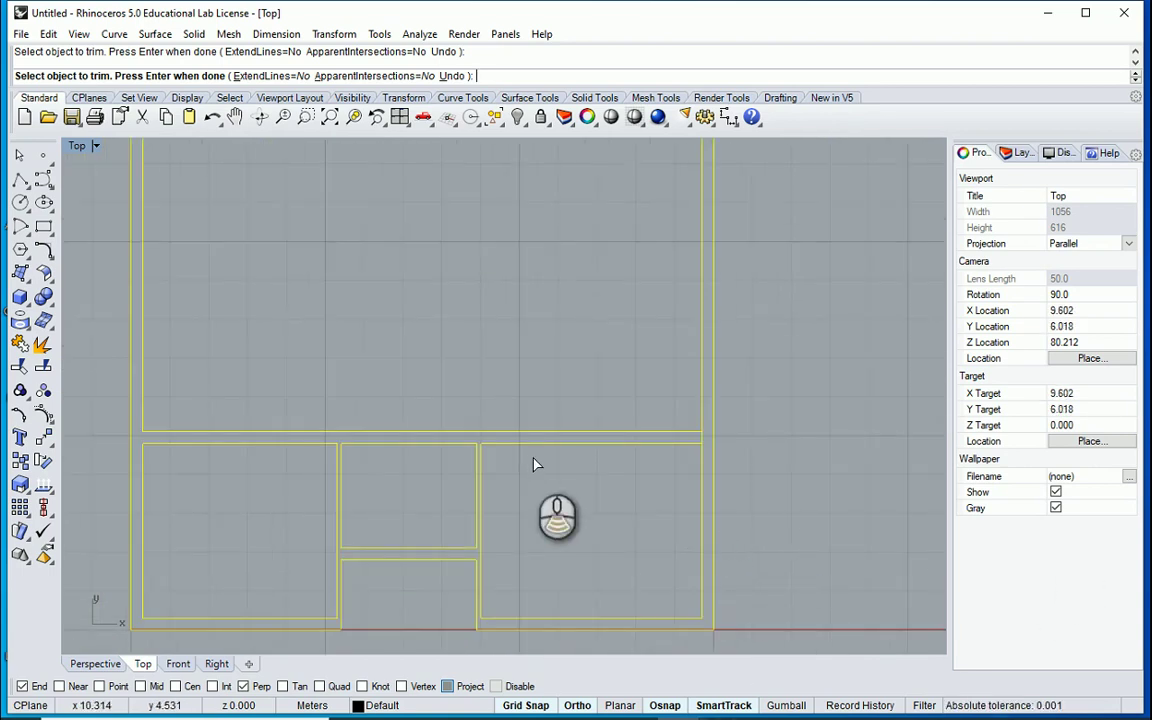
# Draw a 4.5 m line downward from the upper exterior wall's inner line, starting 3.8 m left of its right inner corner.
pyautogui.scroll(-1, 534, 463)
pyautogui.hotkey('alt', 'Tab')
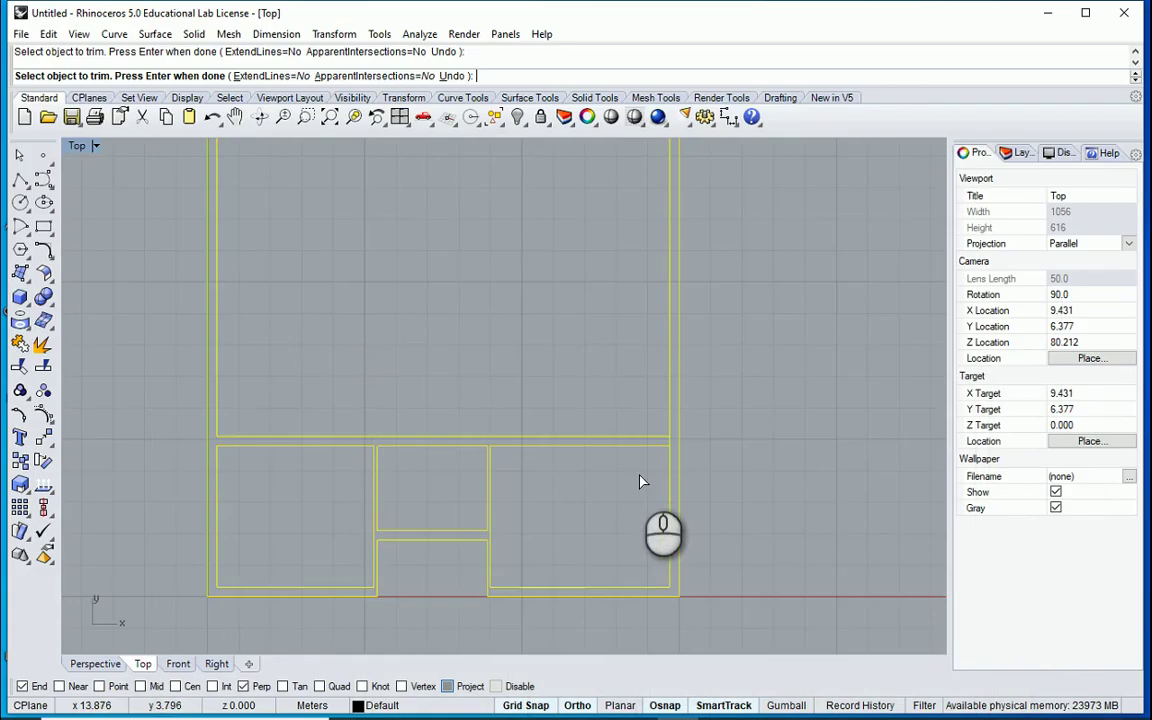
pyautogui.scroll(-2, 640, 478)
pyautogui.scroll(5, 578, 380)
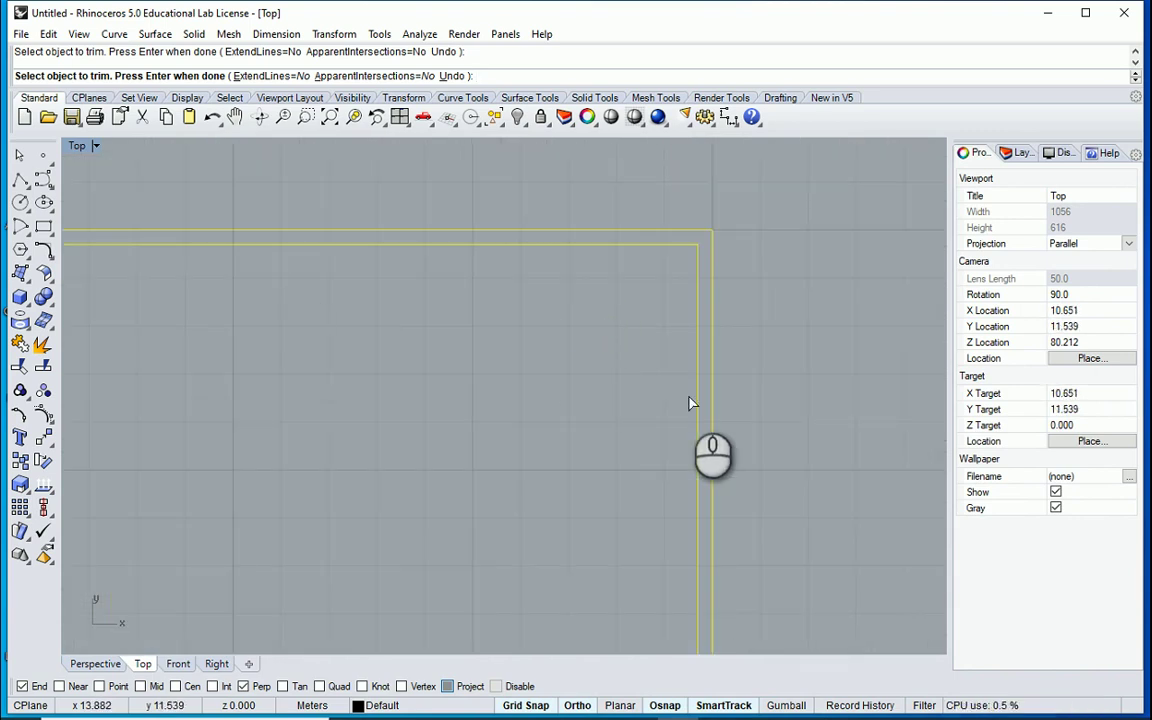
pyautogui.rightClick(771, 399)
pyautogui.write('l')
pyautogui.press('Return')
pyautogui.moveTo(690, 262); pyautogui.dragTo(621, 248, button='right')
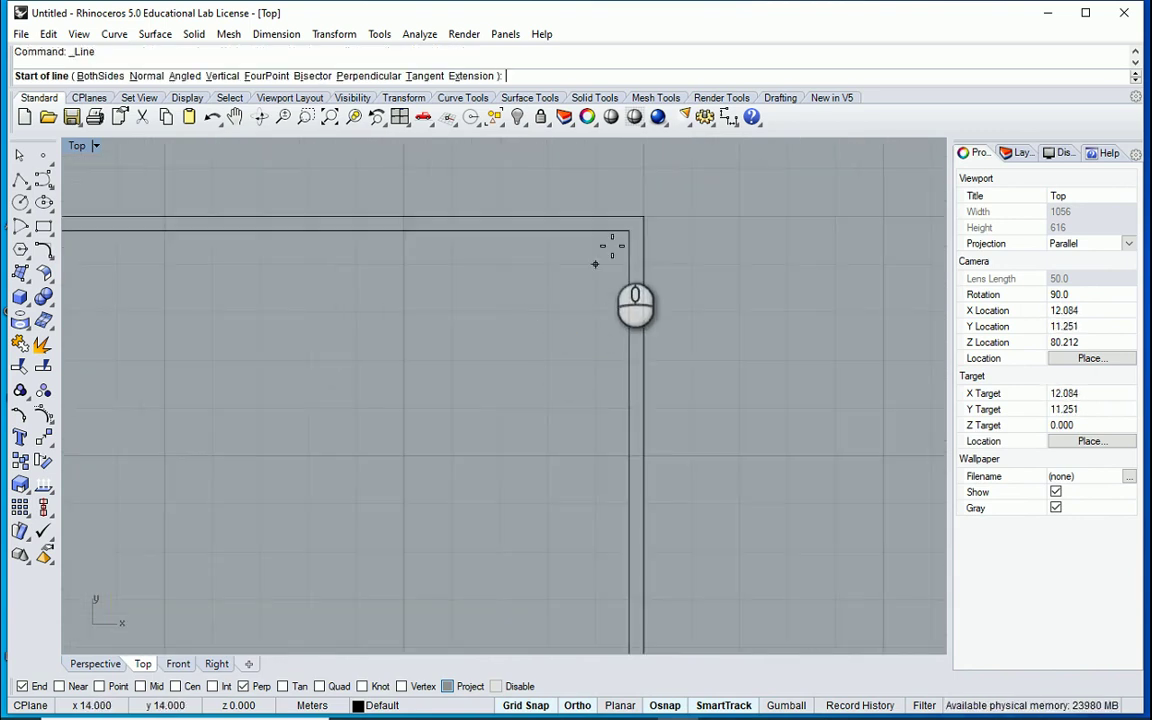
pyautogui.write('3.8')
pyautogui.press('Return')
pyautogui.click(448, 231)
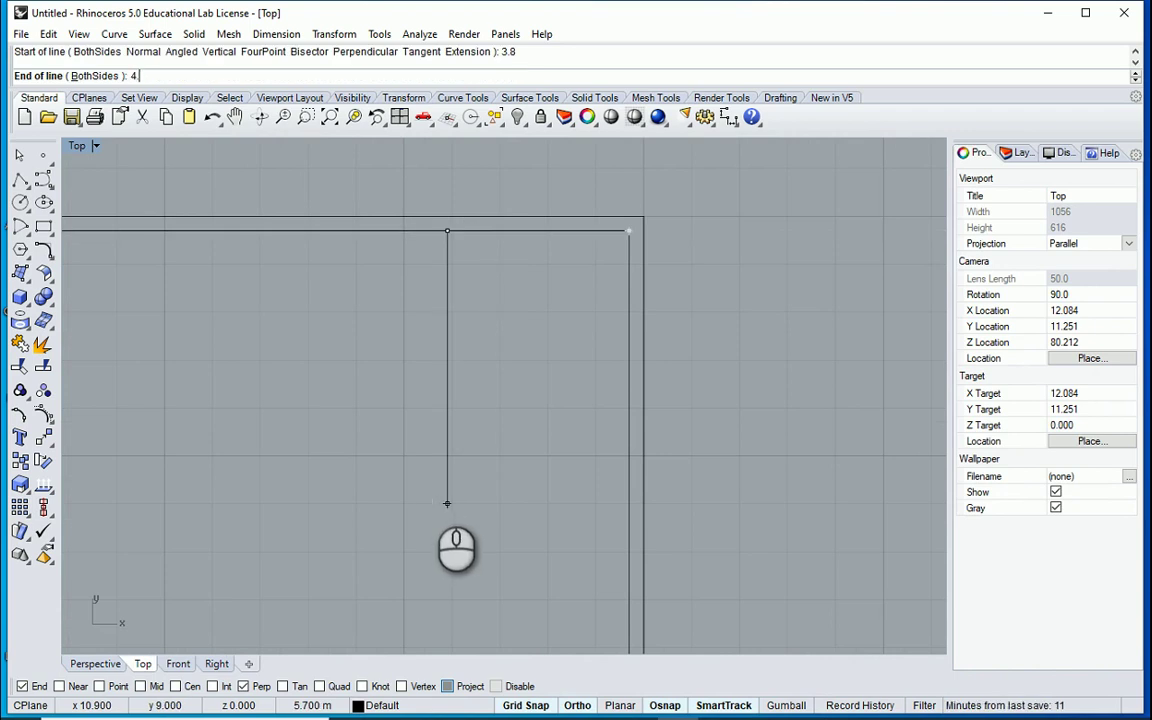
pyautogui.press('Return')
pyautogui.click(442, 482)
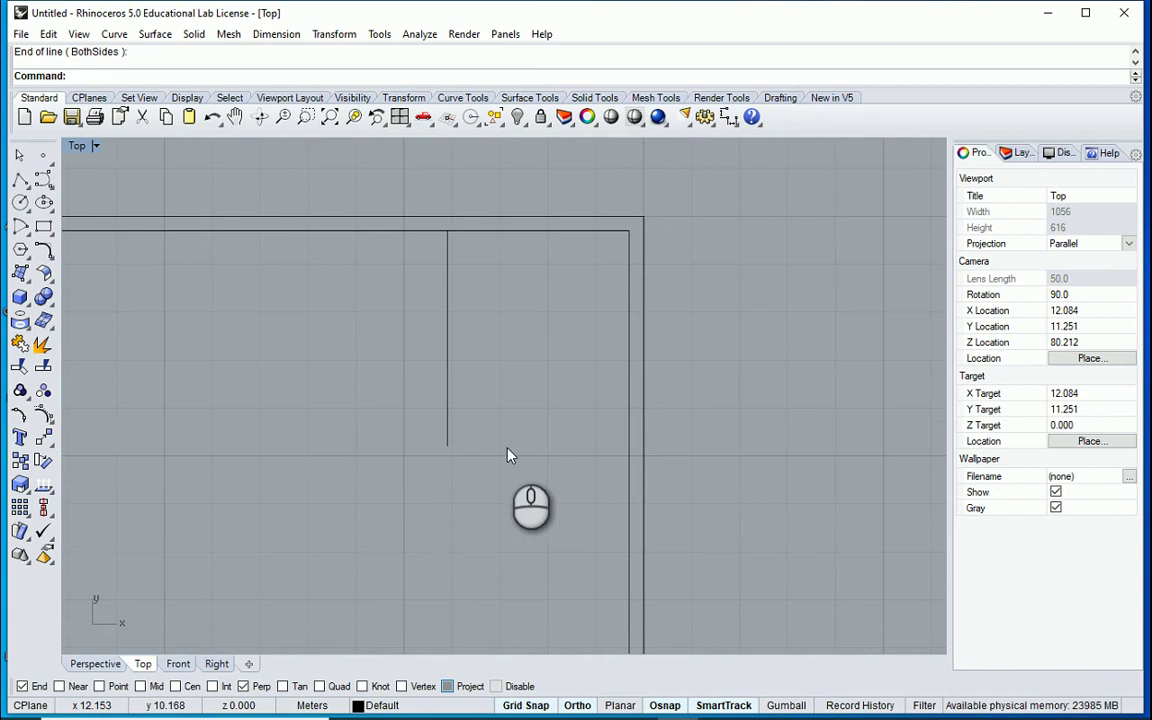
# Draw a horizontal line from the 4.5 m line's lower end to the right exterior wall's inner line.
pyautogui.press('Return')
pyautogui.click(445, 439)
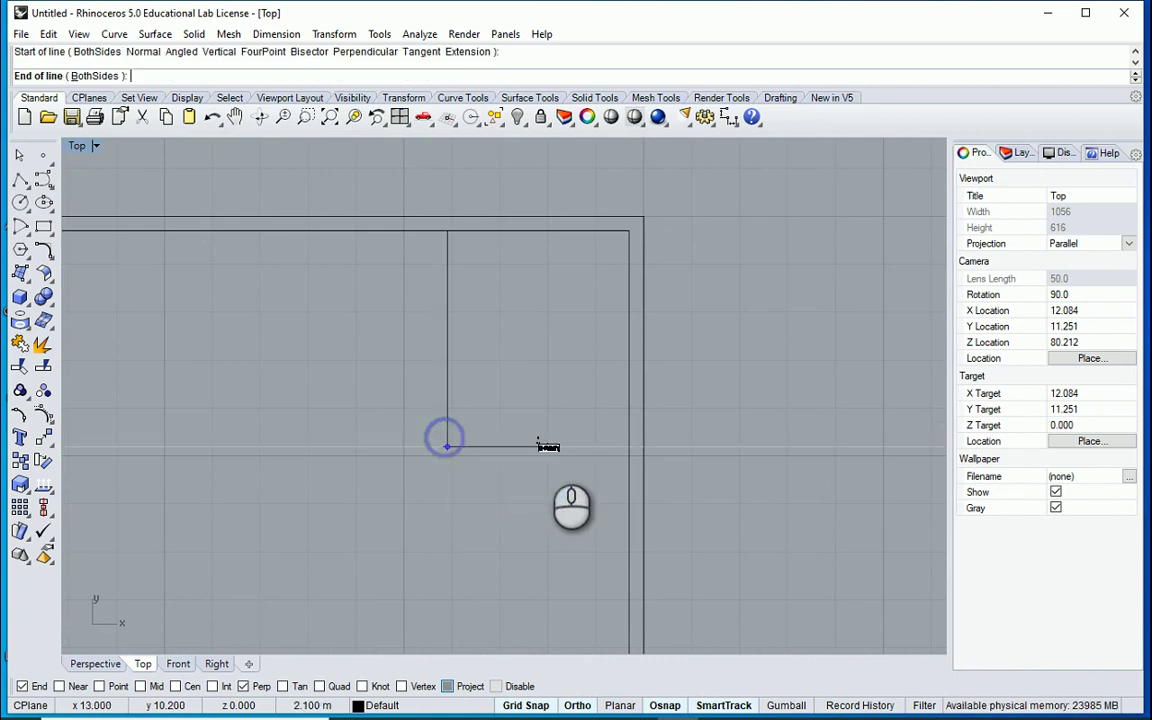
pyautogui.click(627, 445)
pyautogui.moveTo(597, 473); pyautogui.dragTo(621, 457, button='right')
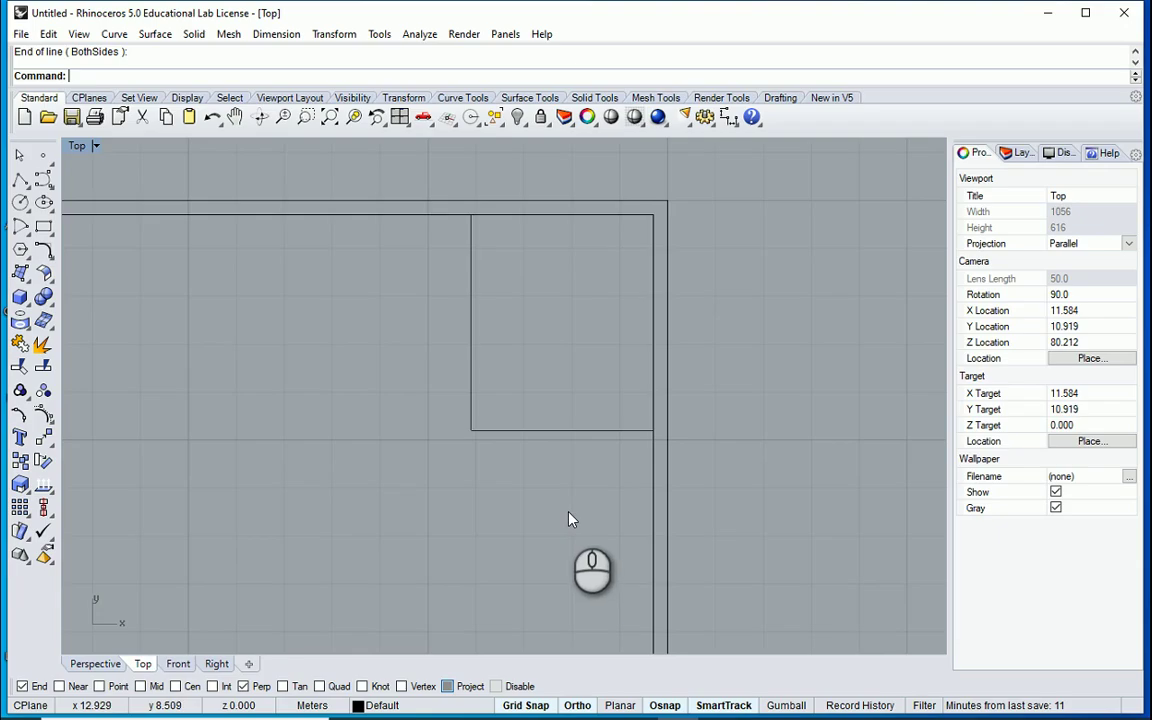
# Offset the 4.5 m vertical partition line 0.1 m to the left.
pyautogui.scroll(-1, 588, 238)
pyautogui.moveTo(586, 236); pyautogui.dragTo(598, 198, button='right')
pyautogui.scroll(2, 421, 324)
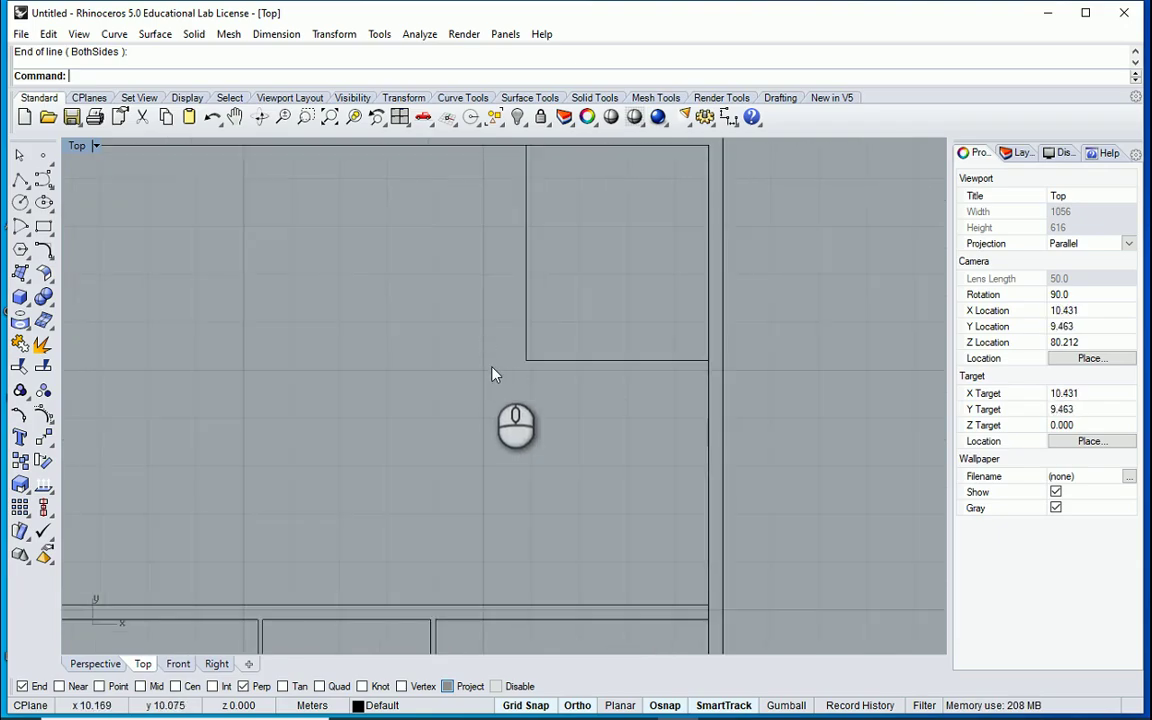
pyautogui.rightClick(493, 372)
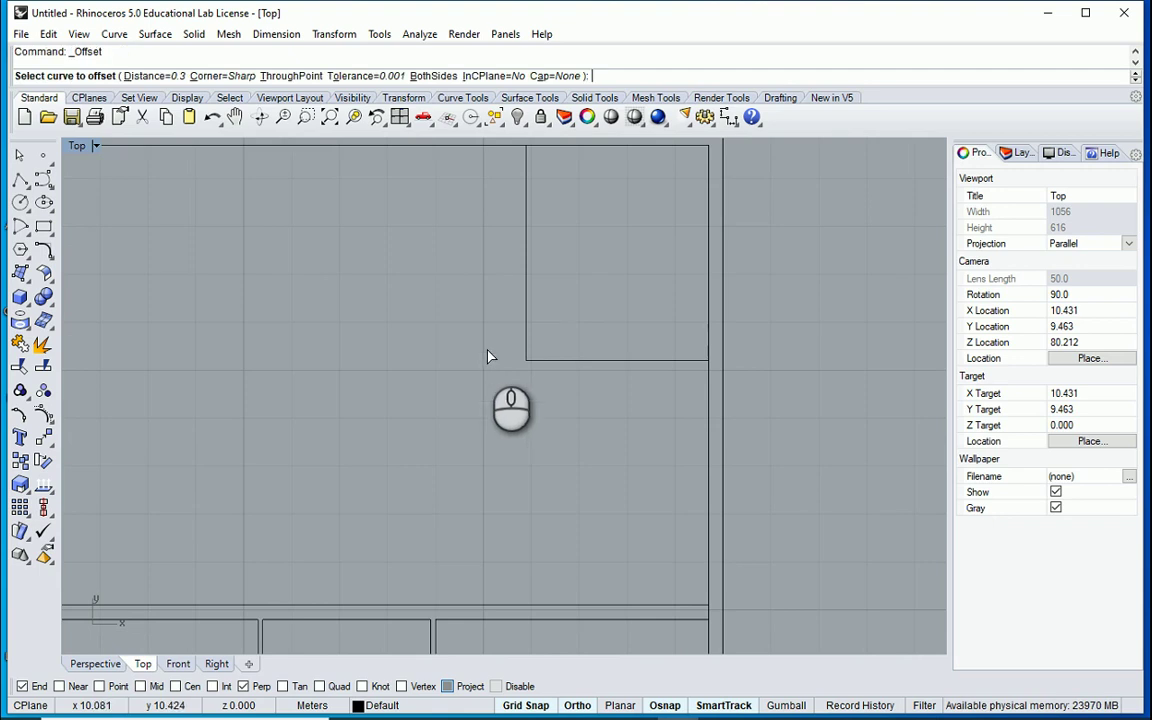
pyautogui.click(148, 76)
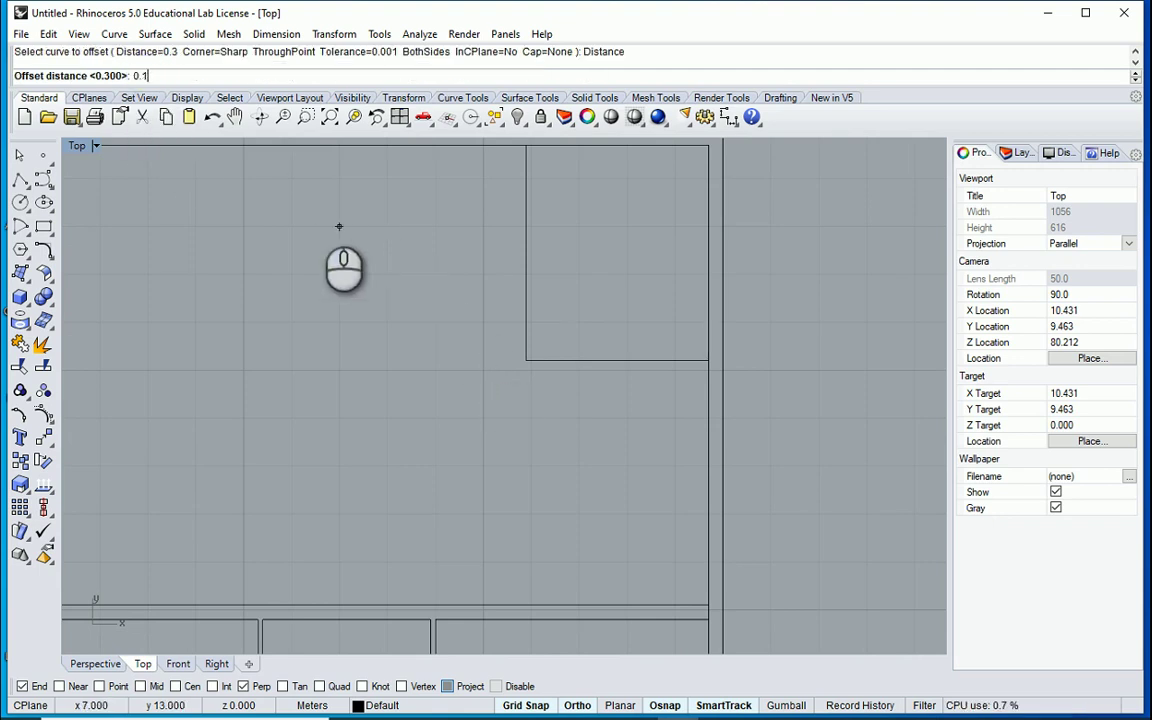
pyautogui.press('Return')
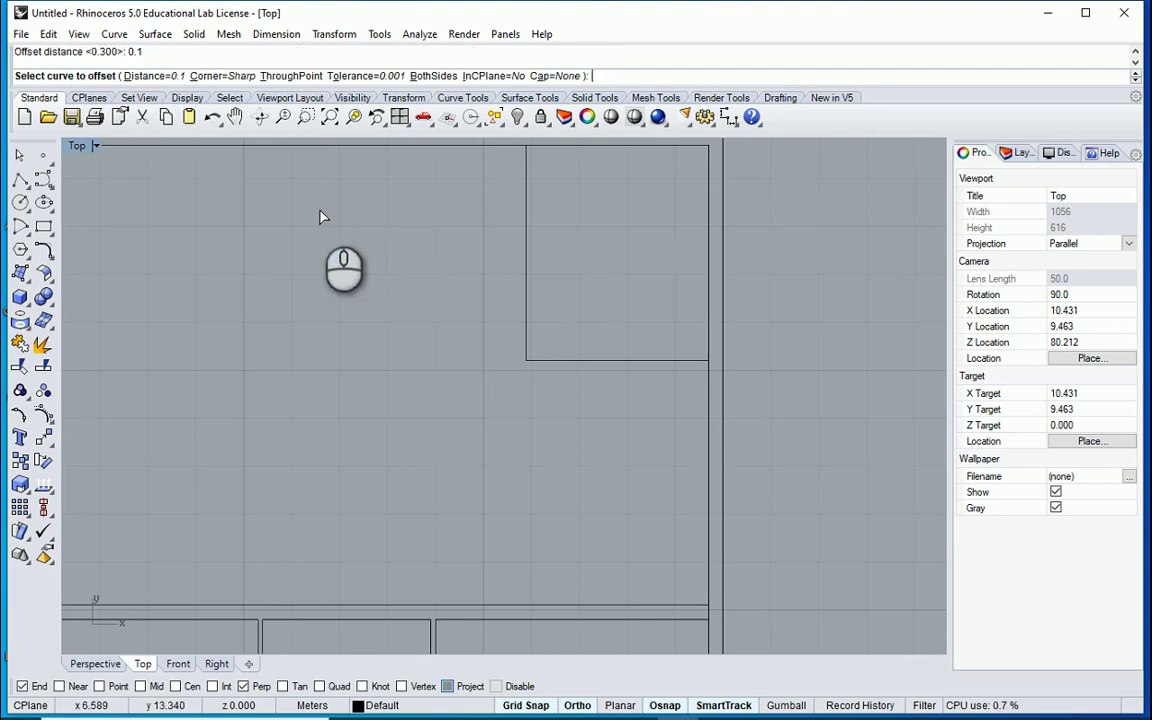
pyautogui.click(523, 311)
pyautogui.click(491, 309)
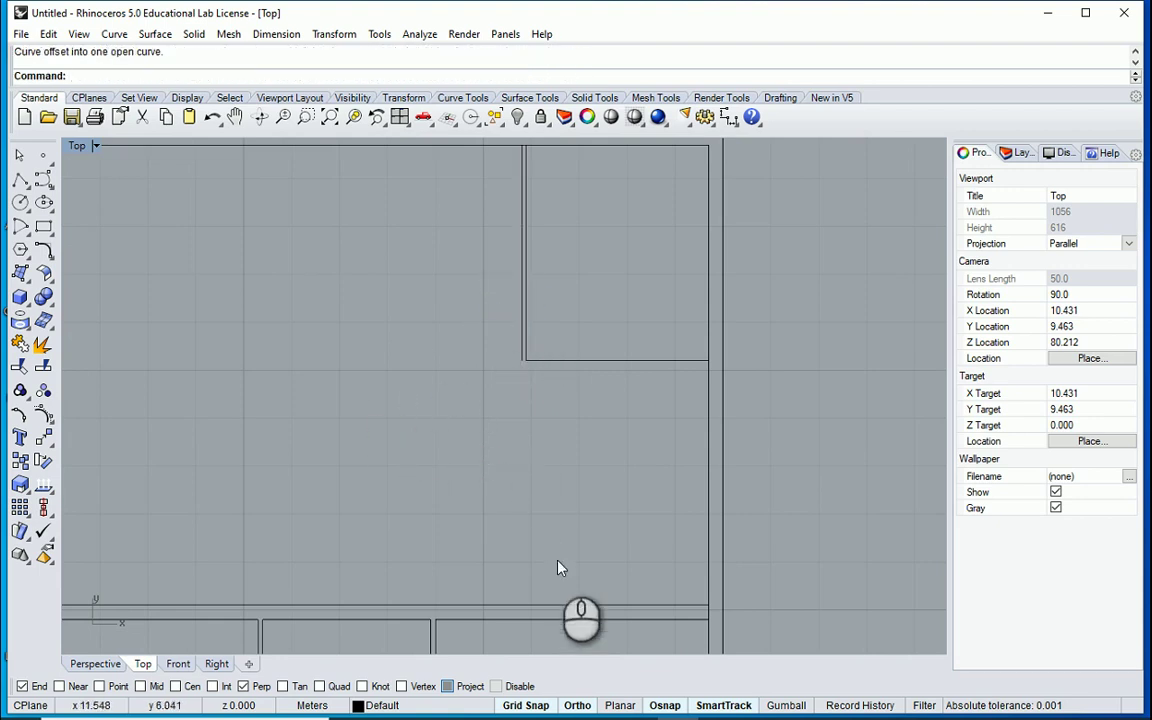
# Extend the offset partition line down to the cross wall's upper line.
pyautogui.scroll(2, 557, 599)
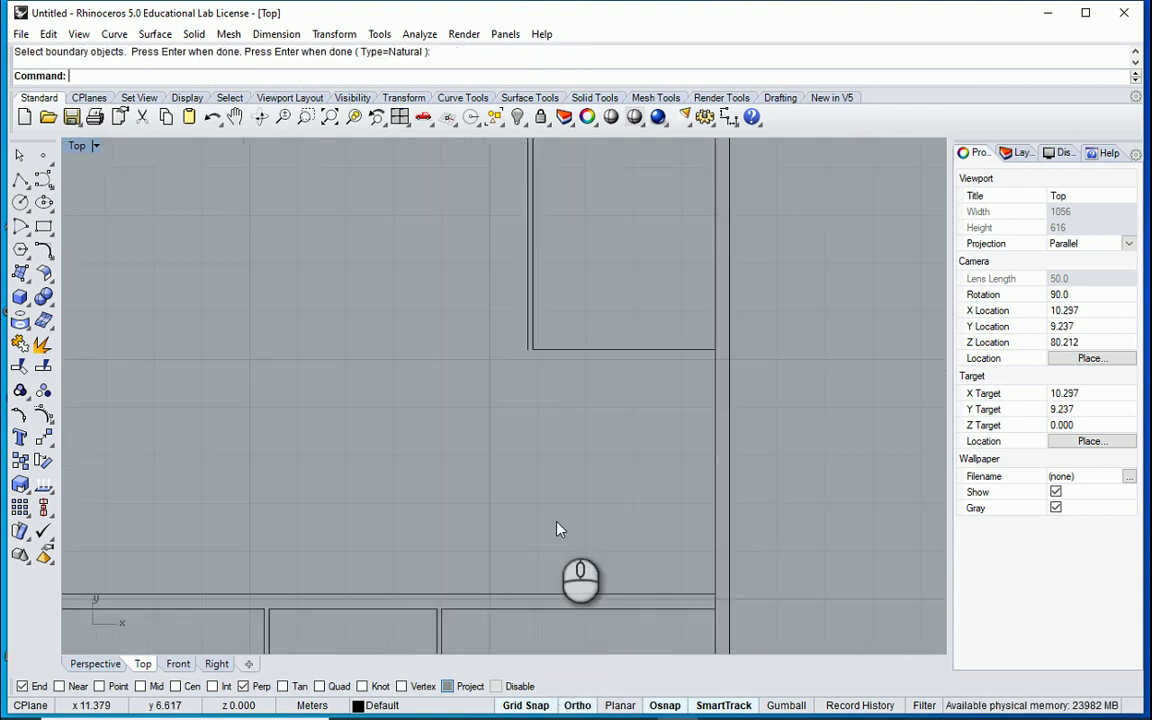
pyautogui.write('EX')
pyautogui.press('Return')
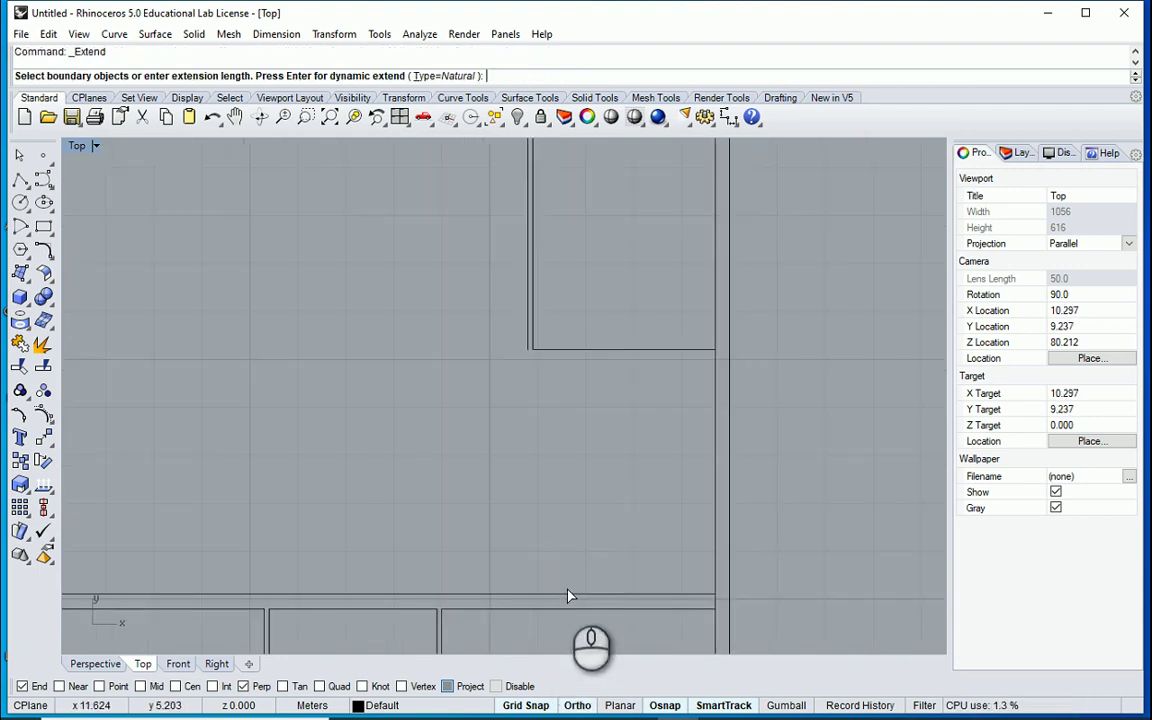
pyautogui.click(567, 597)
pyautogui.rightClick(533, 392)
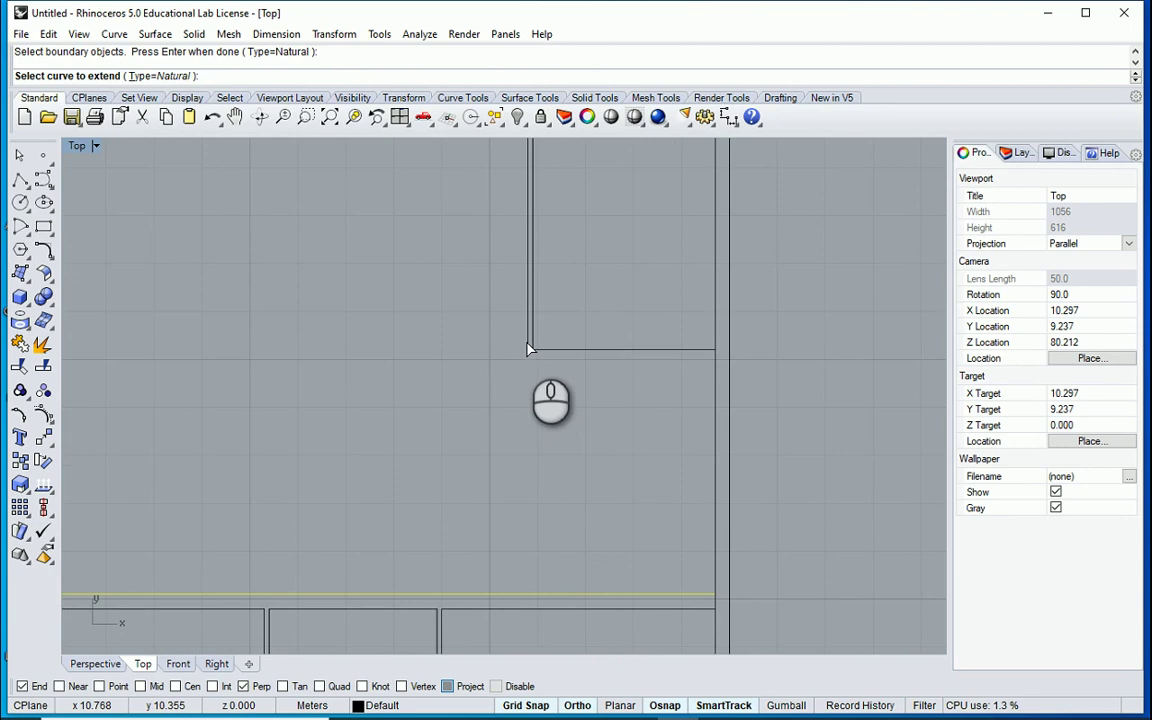
pyautogui.click(529, 345)
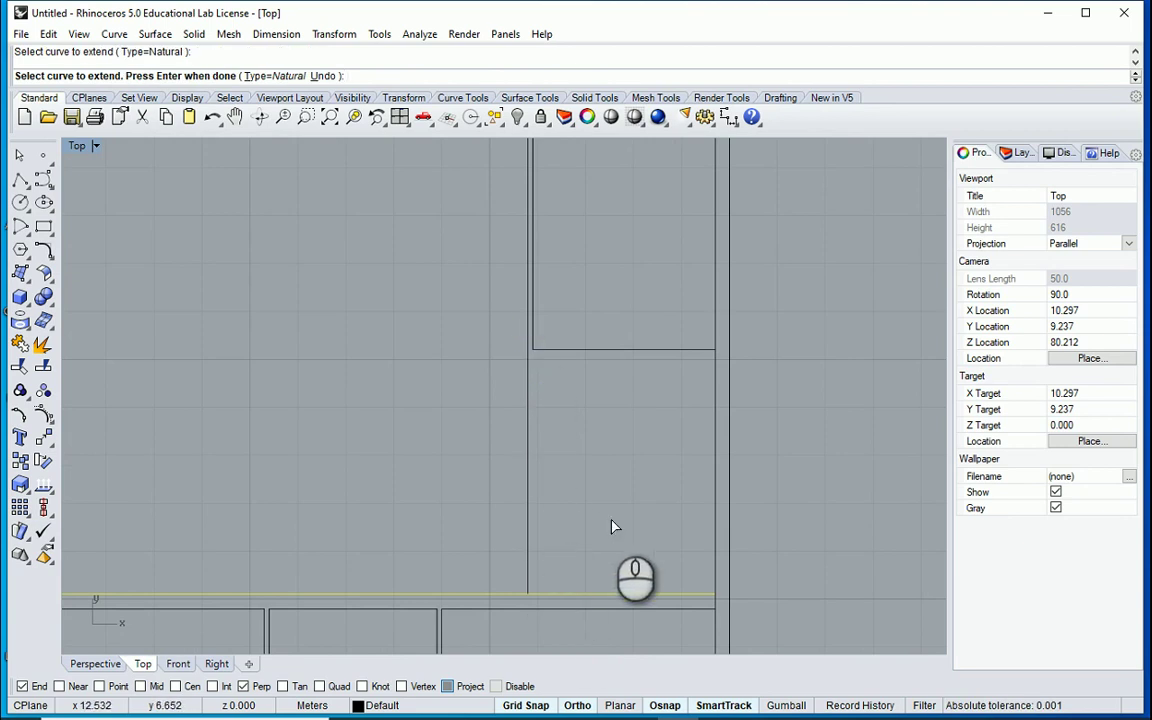
pyautogui.scroll(4, 600, 330)
pyautogui.rightClick(630, 378)
# Offset the upper right room's horizontal partition line 0.1 m downward.
pyautogui.click(629, 376)
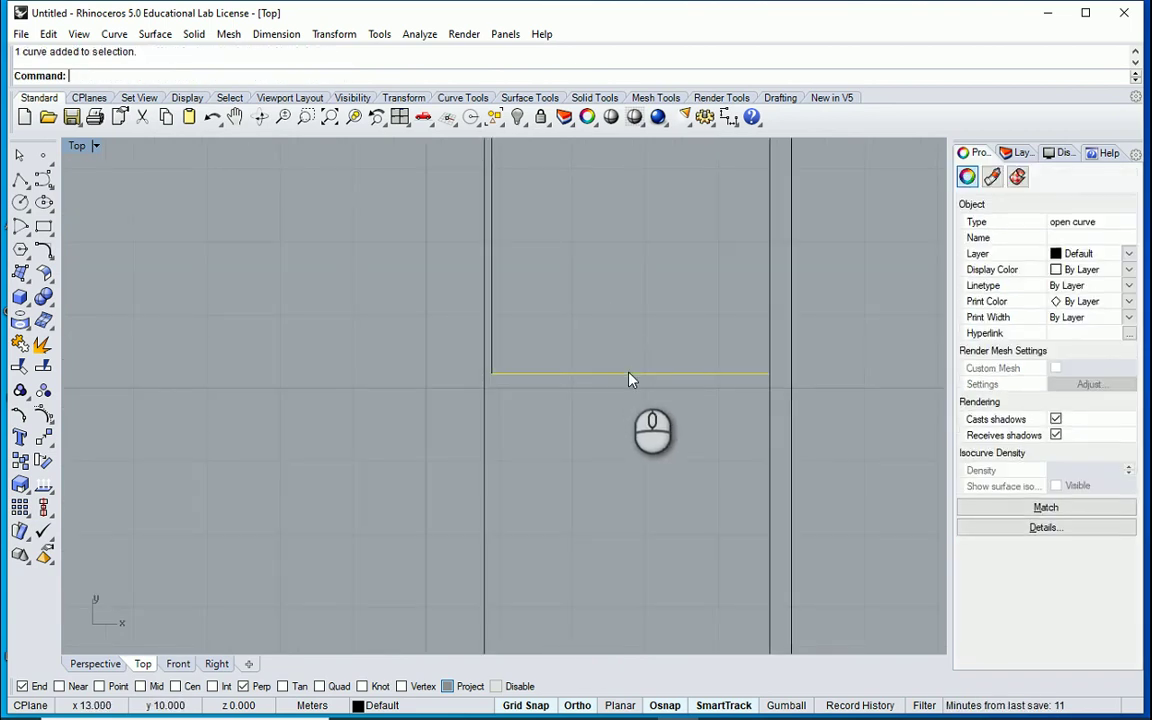
pyautogui.write('o')
pyautogui.press('Return')
pyautogui.click(639, 449)
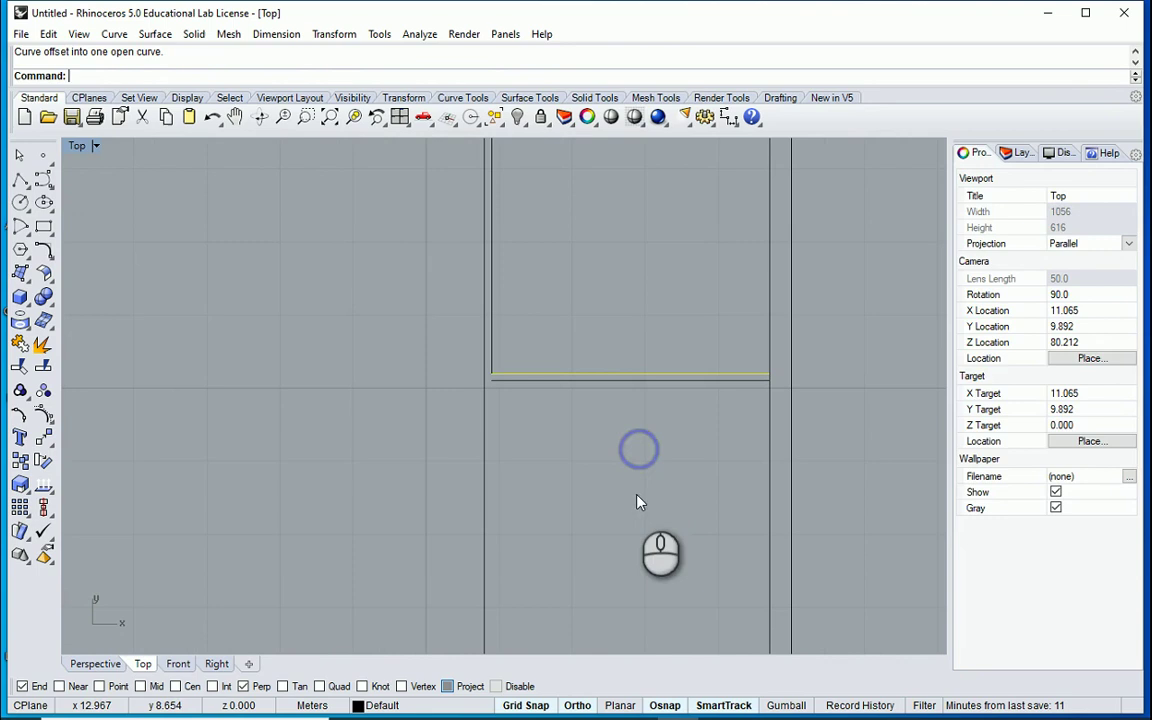
pyautogui.moveTo(565, 466); pyautogui.dragTo(545, 398, button='right')
pyautogui.scroll(-4, 540, 390)
pyautogui.scroll(4, 540, 411)
pyautogui.press('Escape')
# Draw a vertical line from the left end of the lower horizontal partition line down to the cross wall's upper line.
pyautogui.scroll(8, 485, 319)
pyautogui.write('l')
pyautogui.press('Return')
pyautogui.click(461, 287)
pyautogui.scroll(-9, 486, 293)
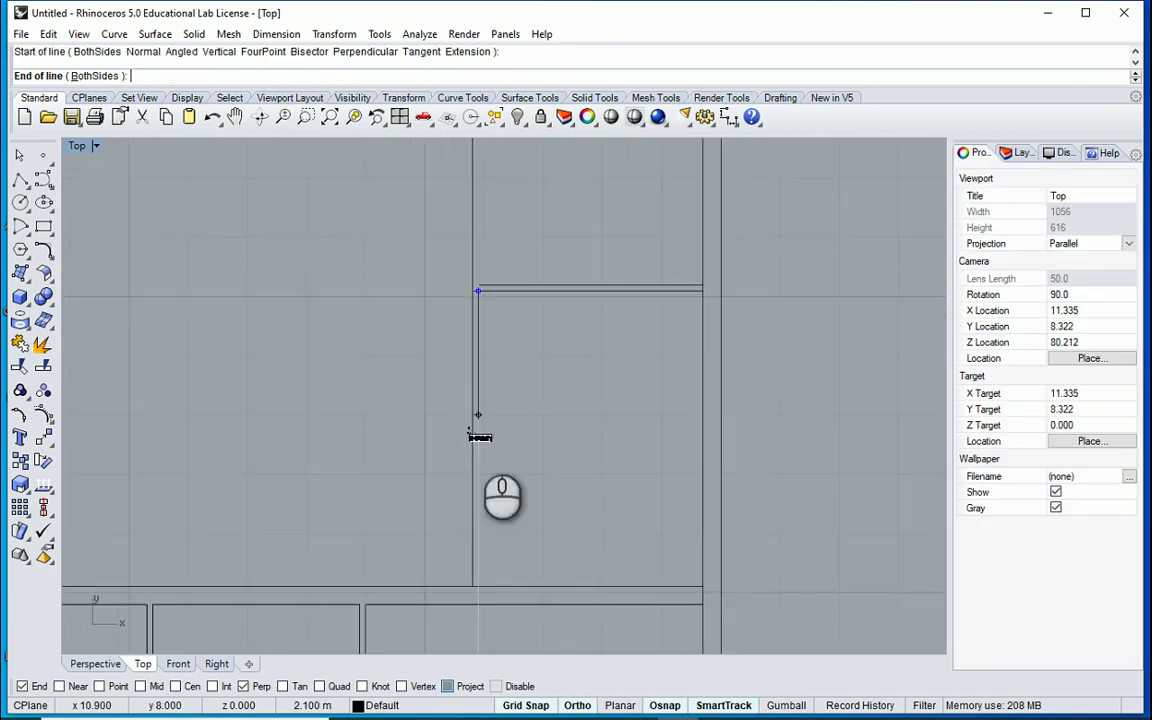
pyautogui.scroll(6, 494, 621)
pyautogui.click(455, 553)
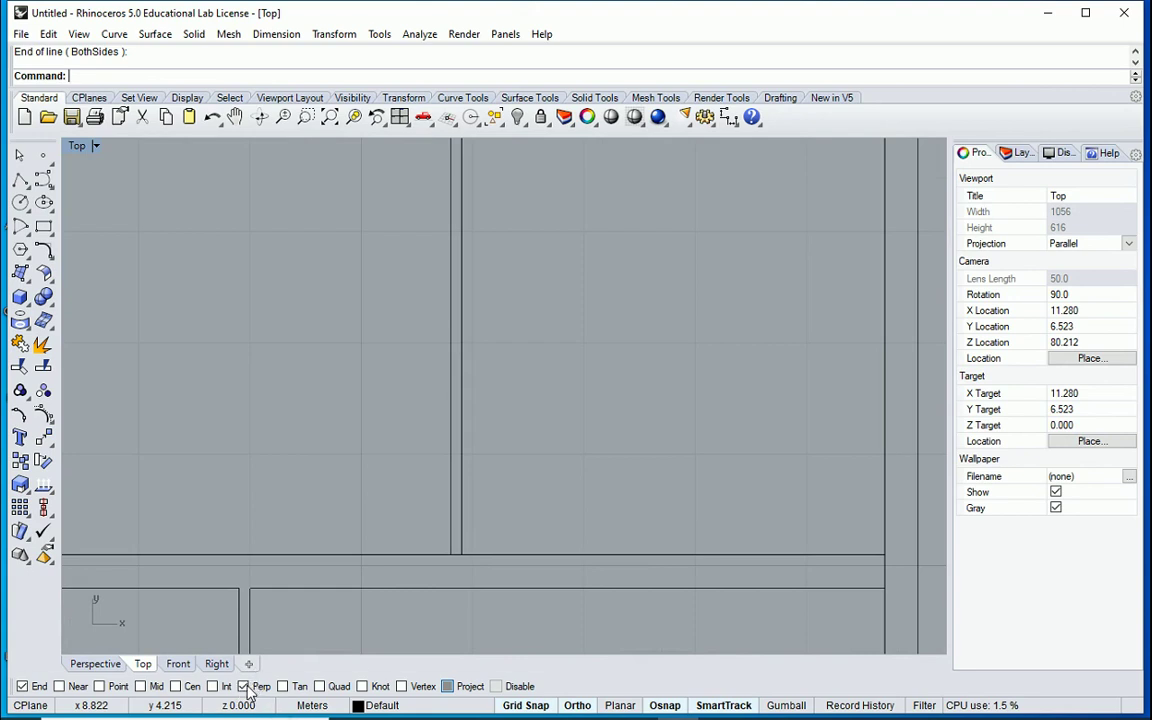
# Draw a 4.6 m line downward from the upper wall's inner line, starting 5 m right of its left inner corner.
pyautogui.scroll(-2, 848, 558)
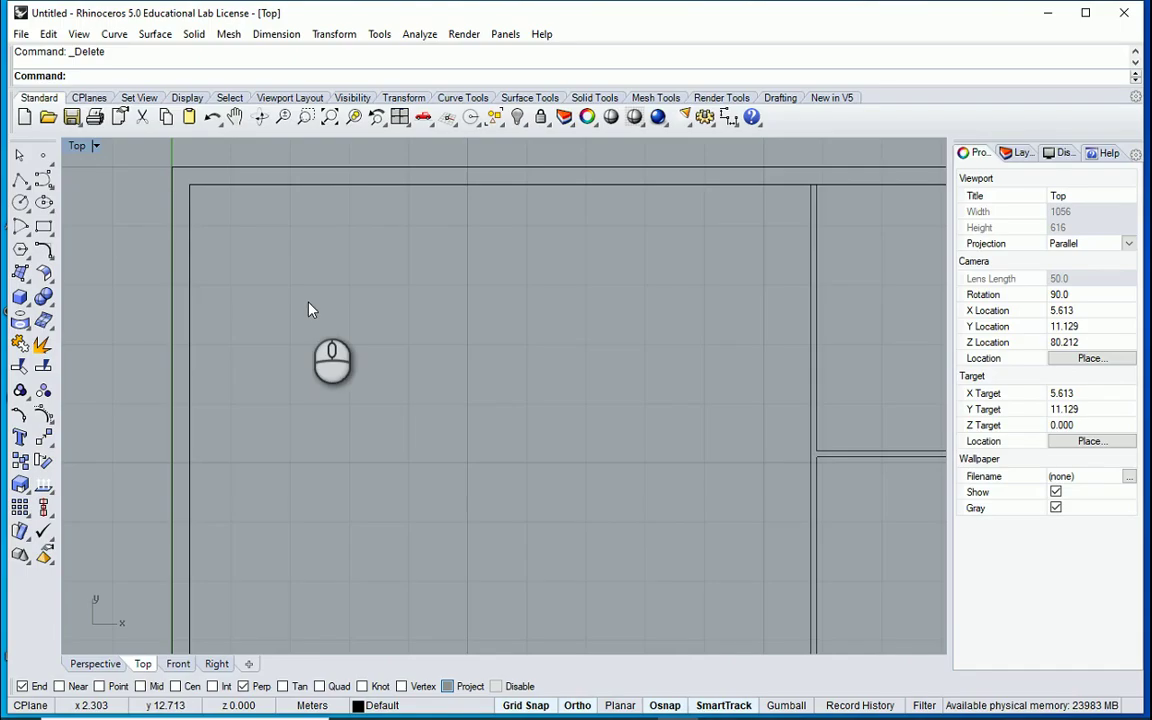
pyautogui.rightClick(308, 303)
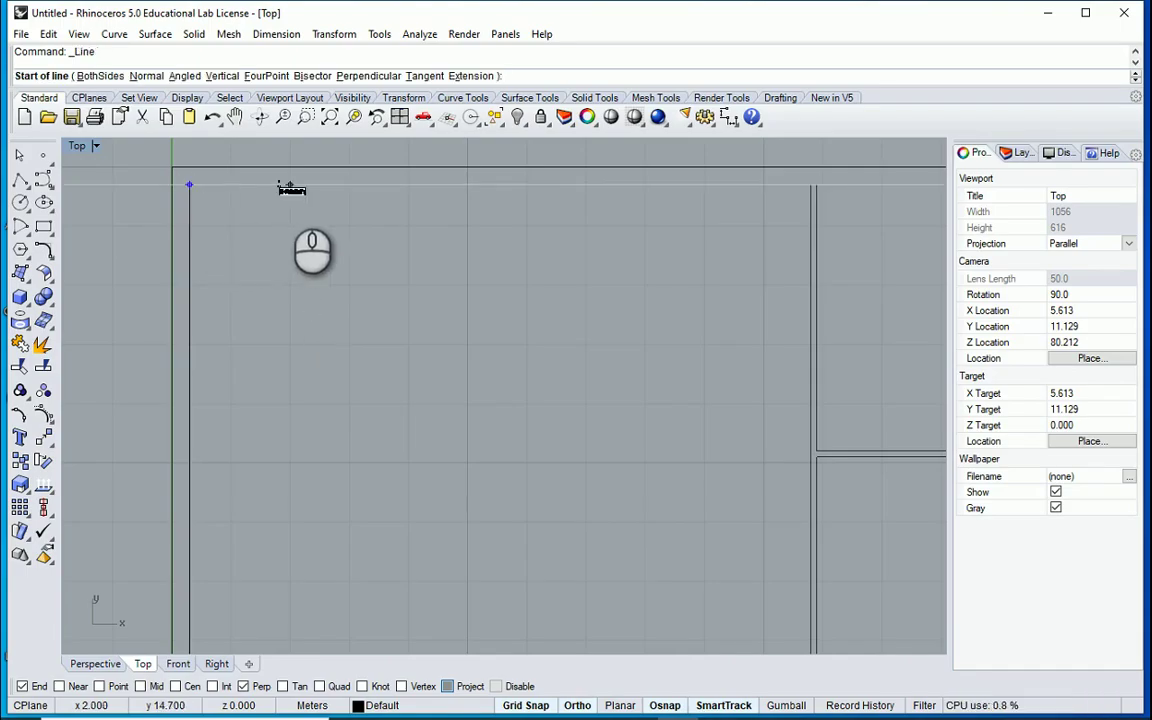
pyautogui.write('5')
pyautogui.press('Return')
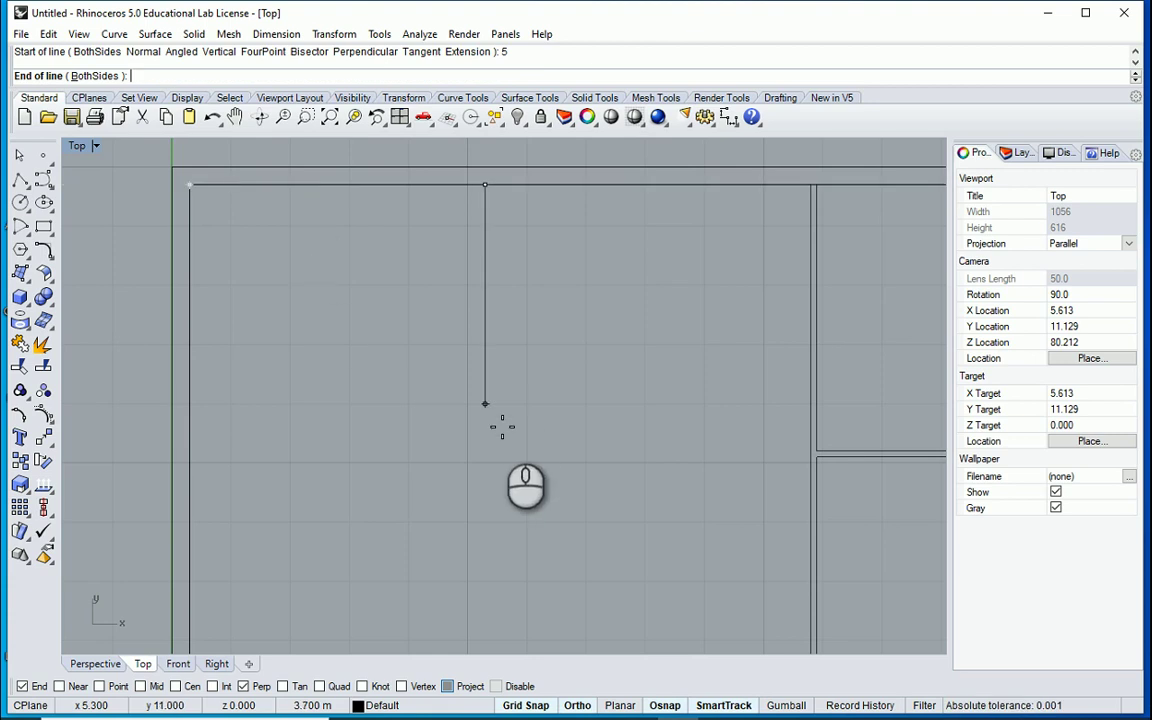
pyautogui.write('4.6')
pyautogui.press('Return')
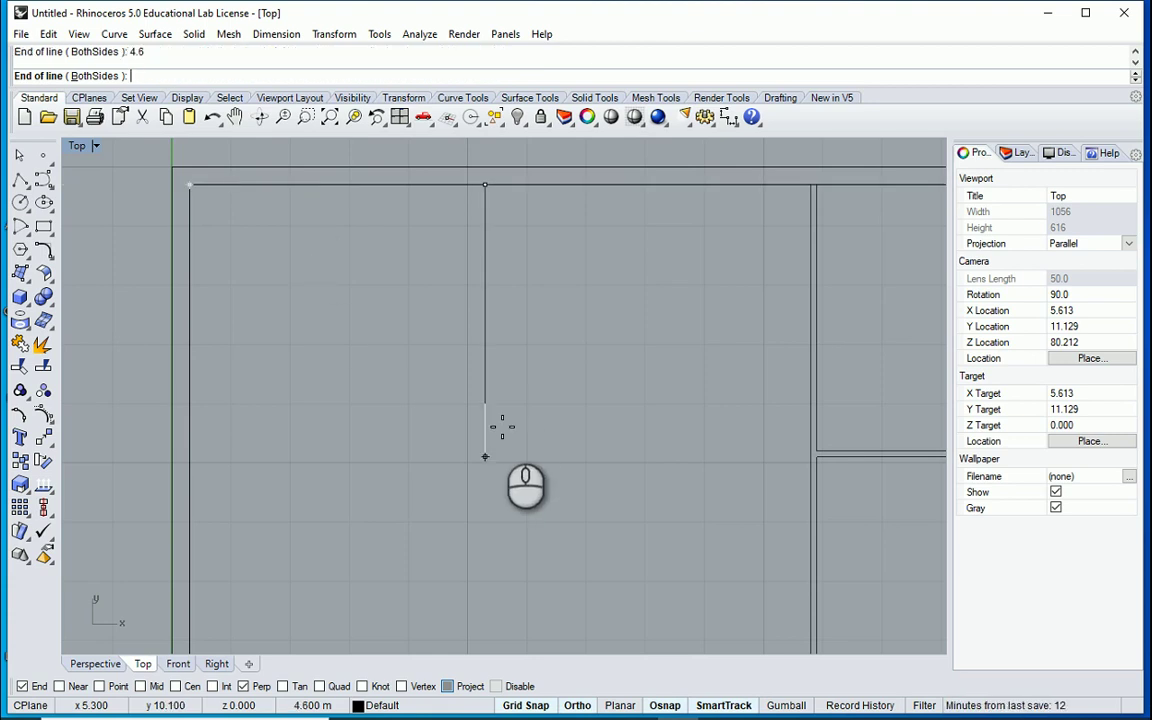
pyautogui.click(492, 462)
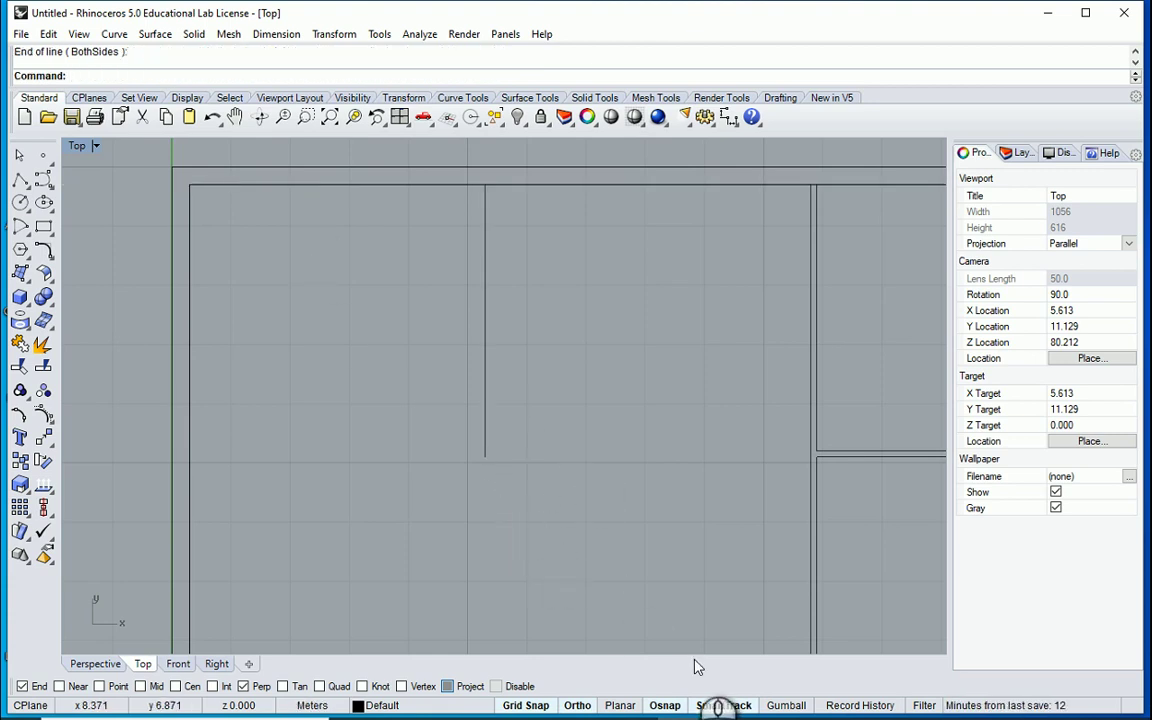
# Check the PDF plan, and draw a 4.5 m line down from the upper wall's inner line, 1.8 m left of the right-hand partition.
pyautogui.hotkey('alt', 'Tab')
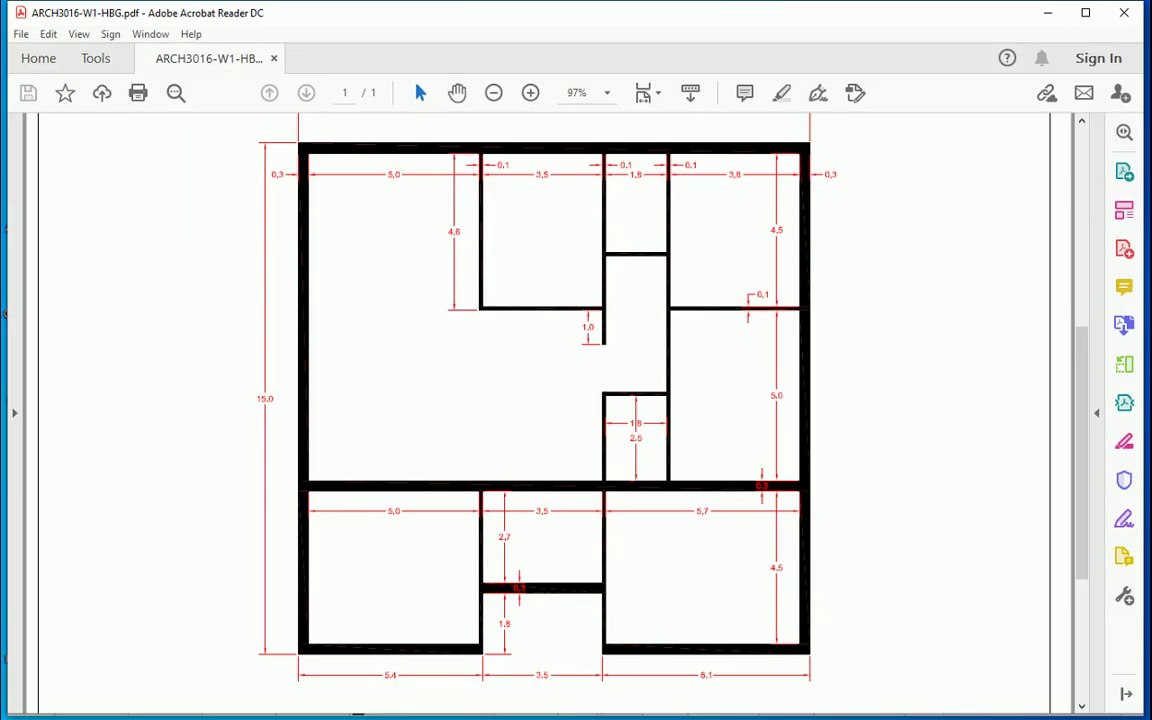
pyautogui.hotkey('alt', 'Tab')
pyautogui.scroll(5, 686, 293)
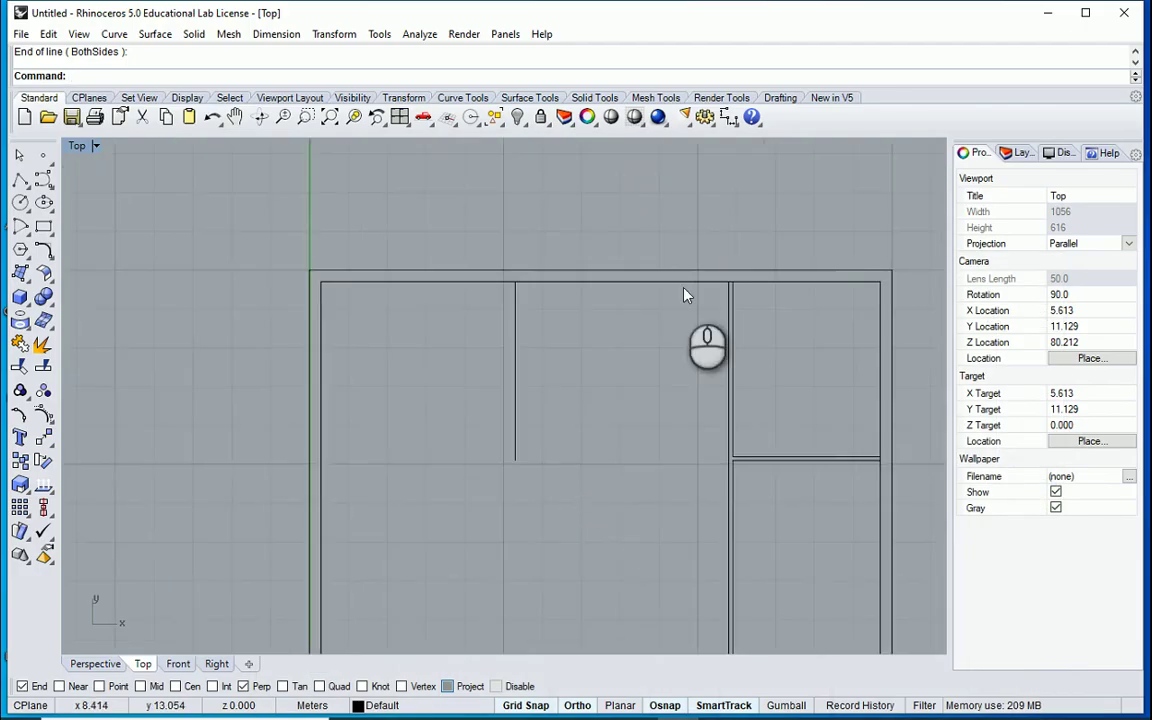
pyautogui.rightClick(822, 395)
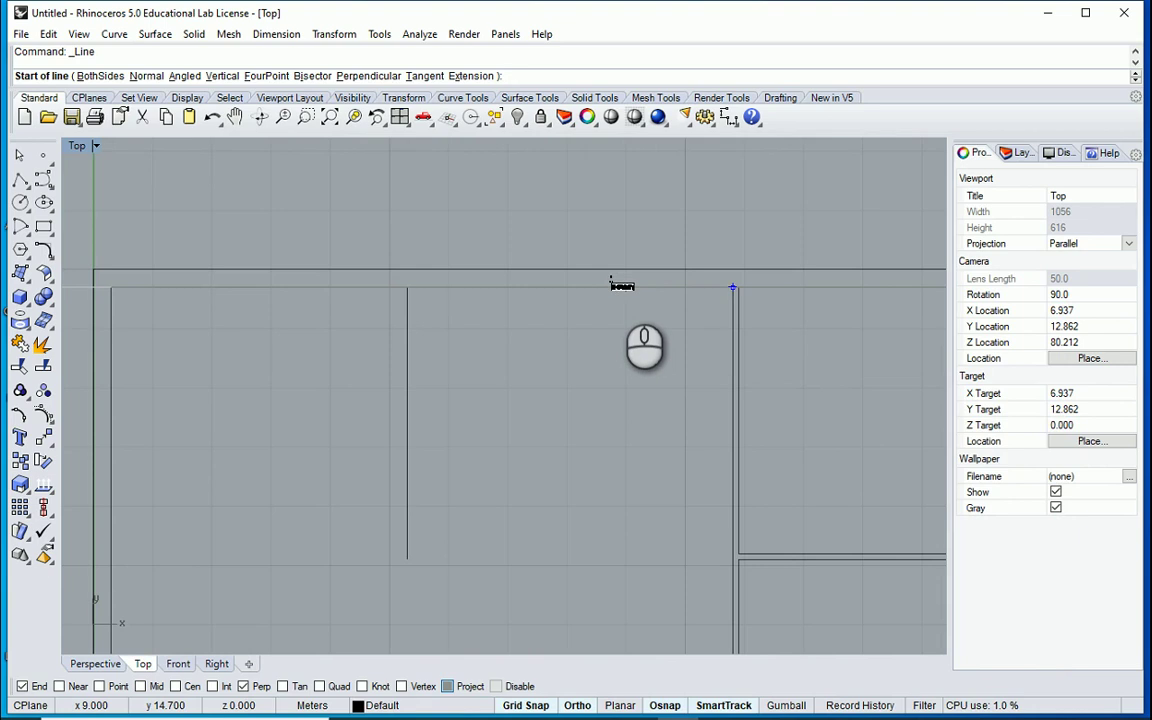
pyautogui.write('1.8')
pyautogui.press('Return')
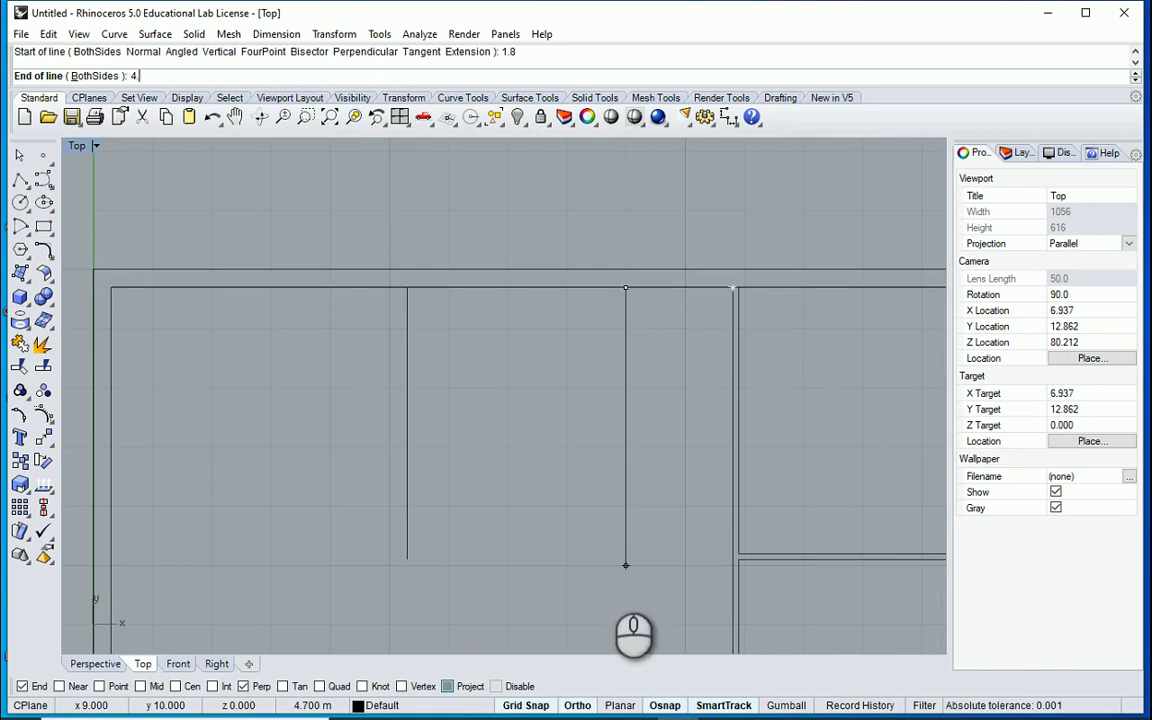
pyautogui.press('Return')
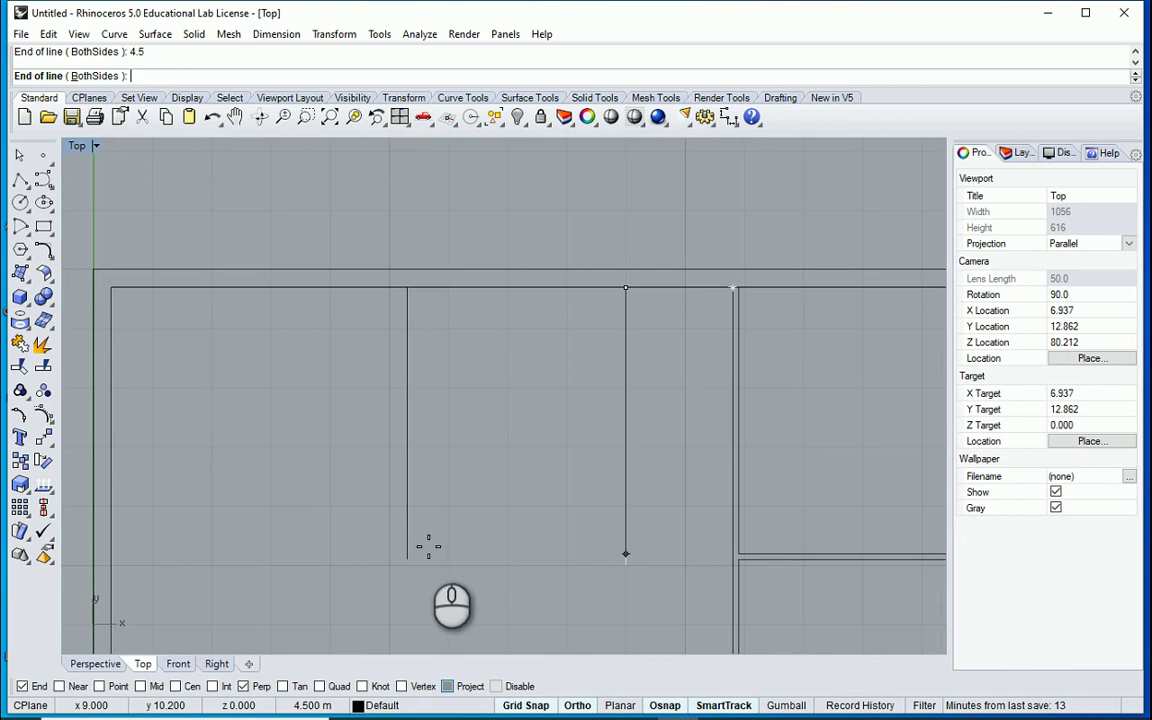
pyautogui.click(591, 548)
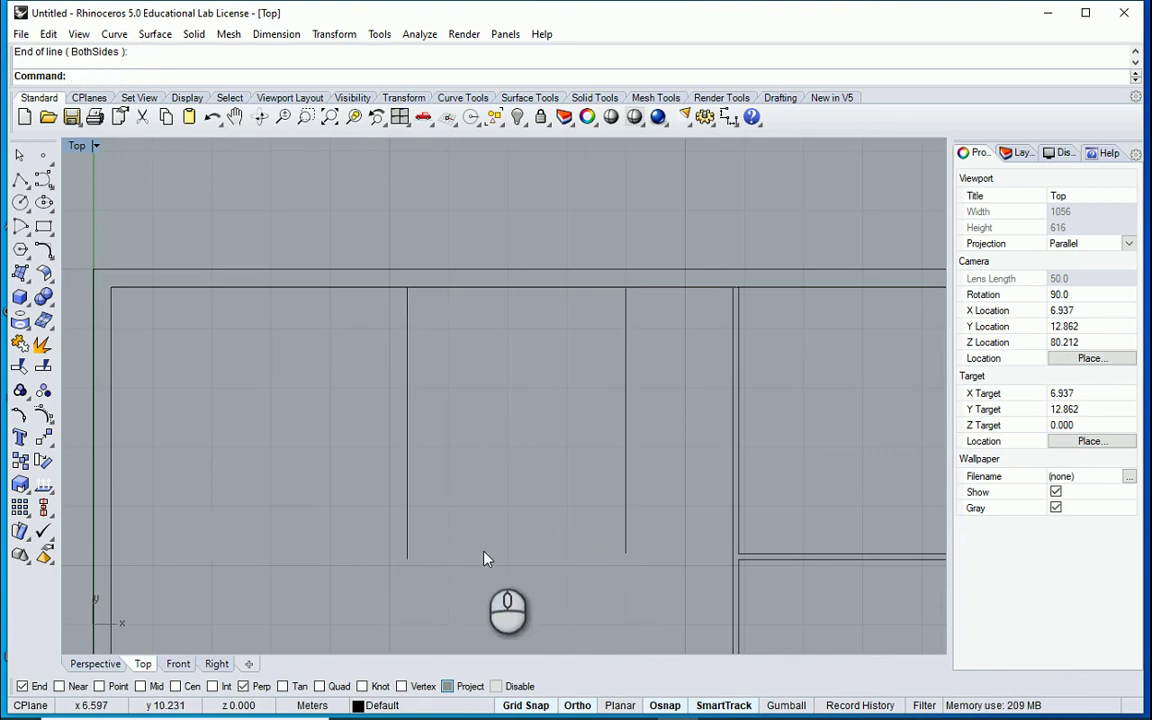
# Offset the middle 4.5 m partition line 0.1 m to the left.
pyautogui.scroll(1, 485, 565)
pyautogui.write('o')
pyautogui.press('Return')
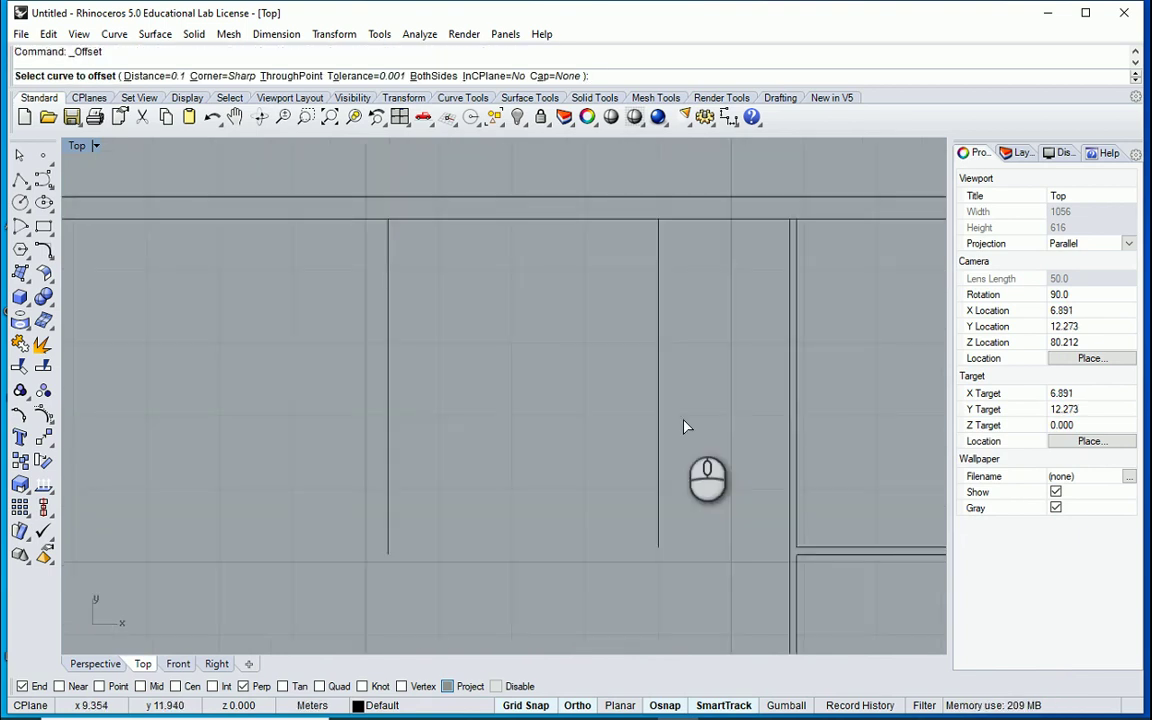
pyautogui.click(658, 395)
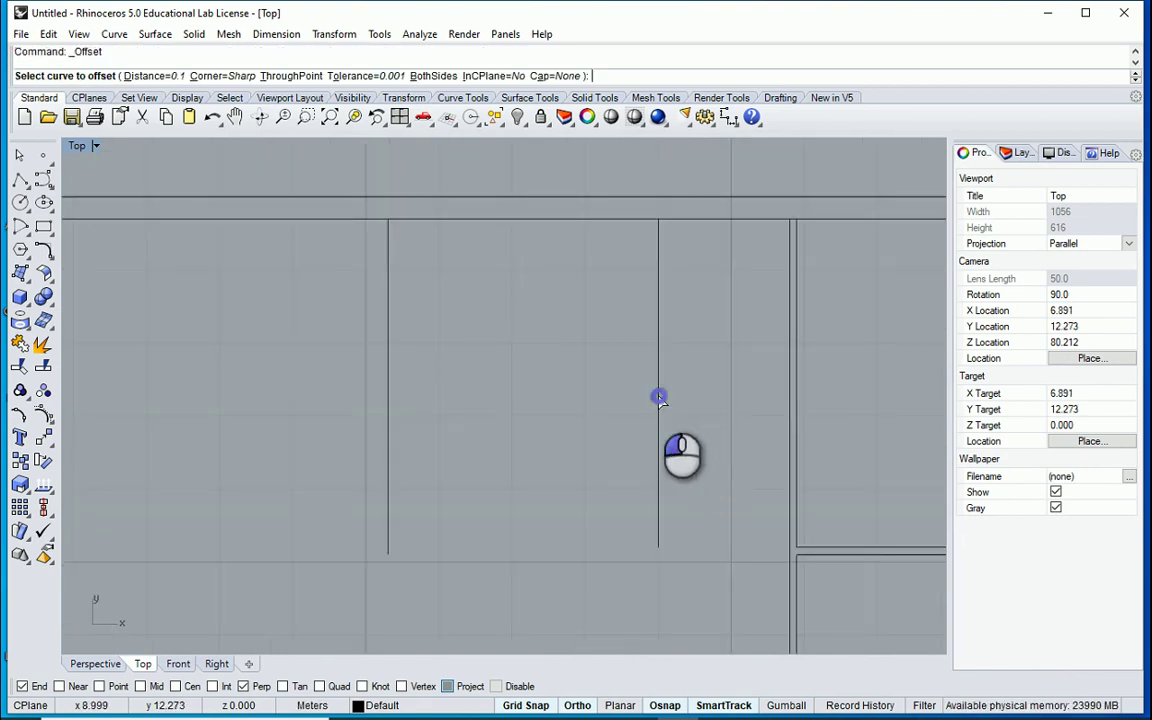
pyautogui.click(599, 390)
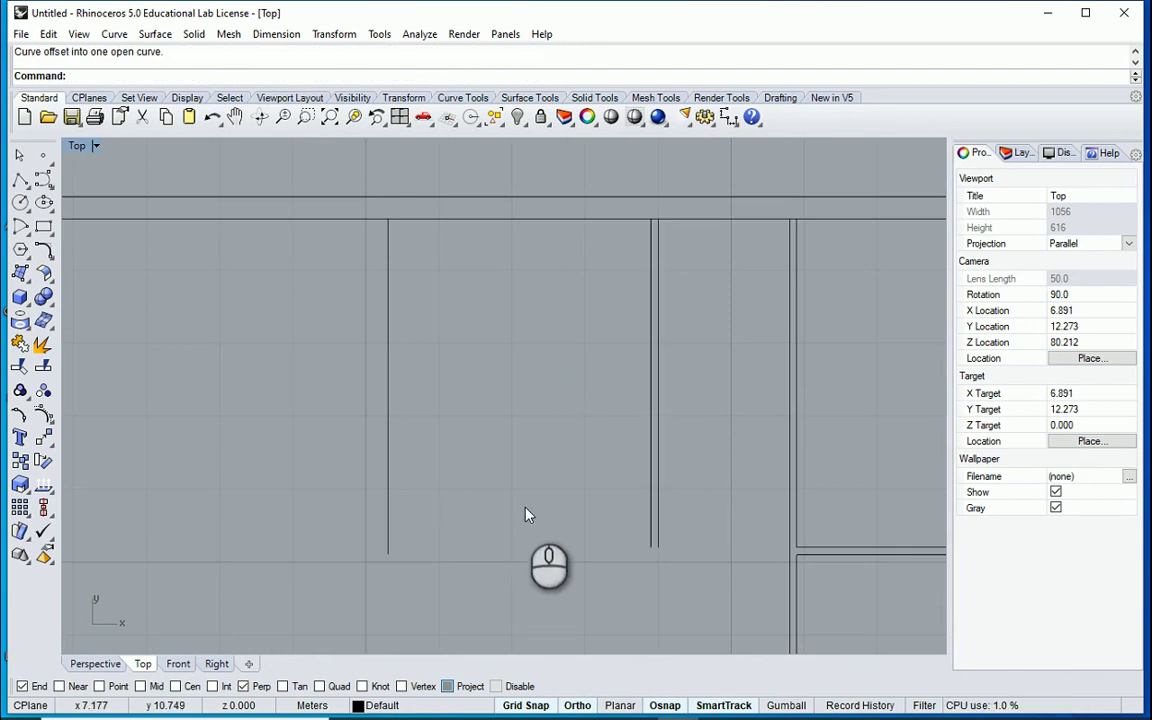
pyautogui.write('p')
pyautogui.press('Return')
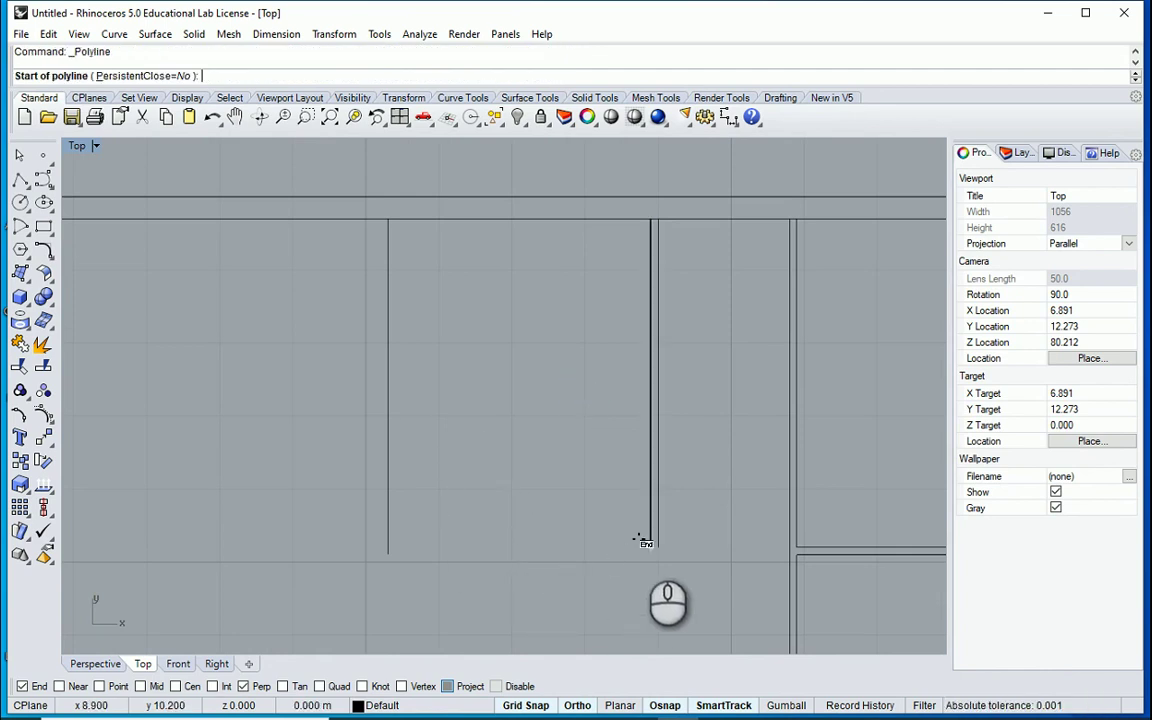
pyautogui.click(648, 545)
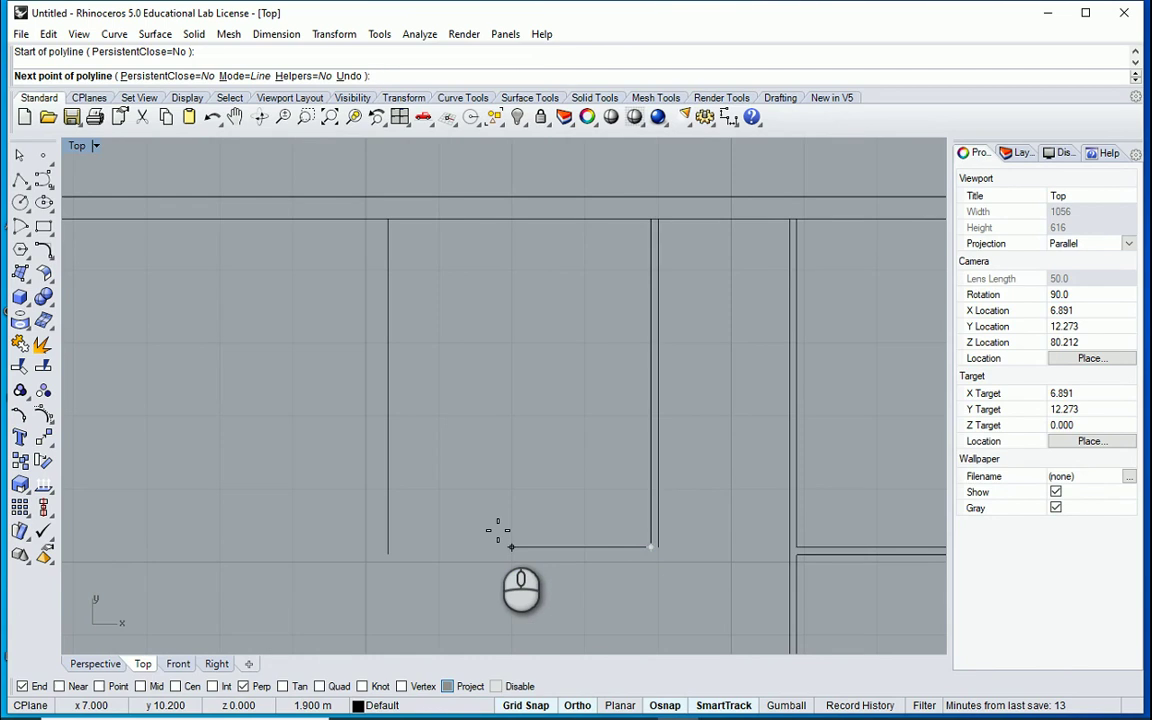
pyautogui.write('3.5')
pyautogui.press('Return')
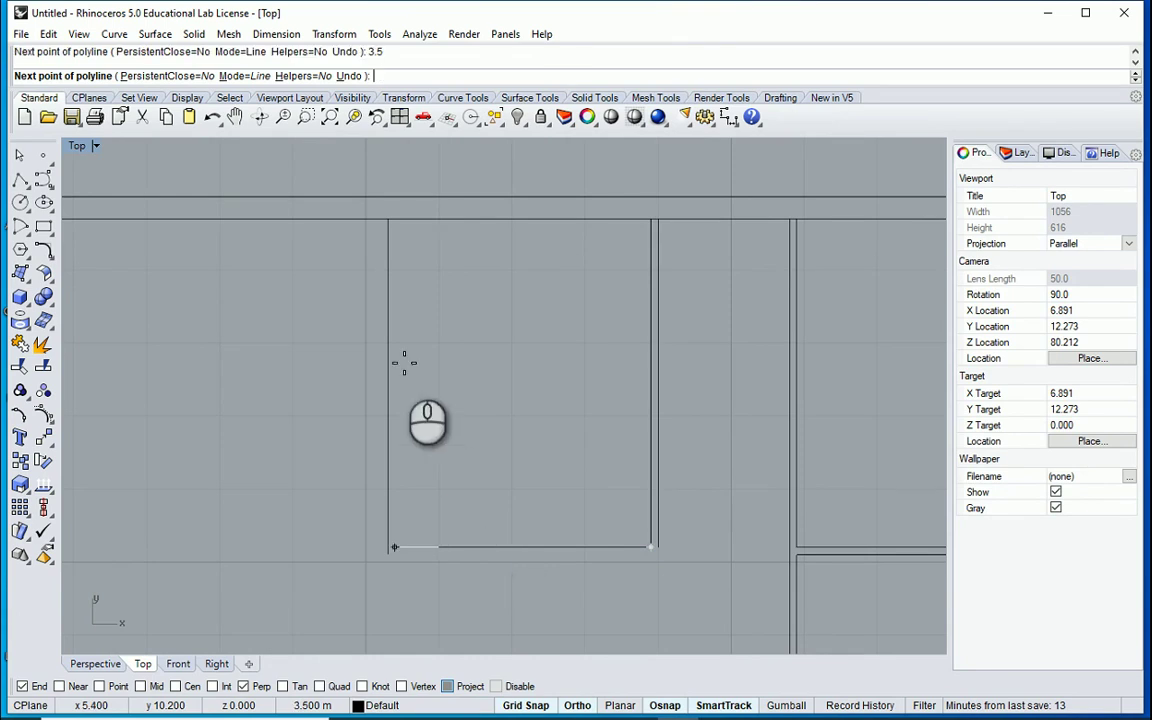
pyautogui.click(397, 545)
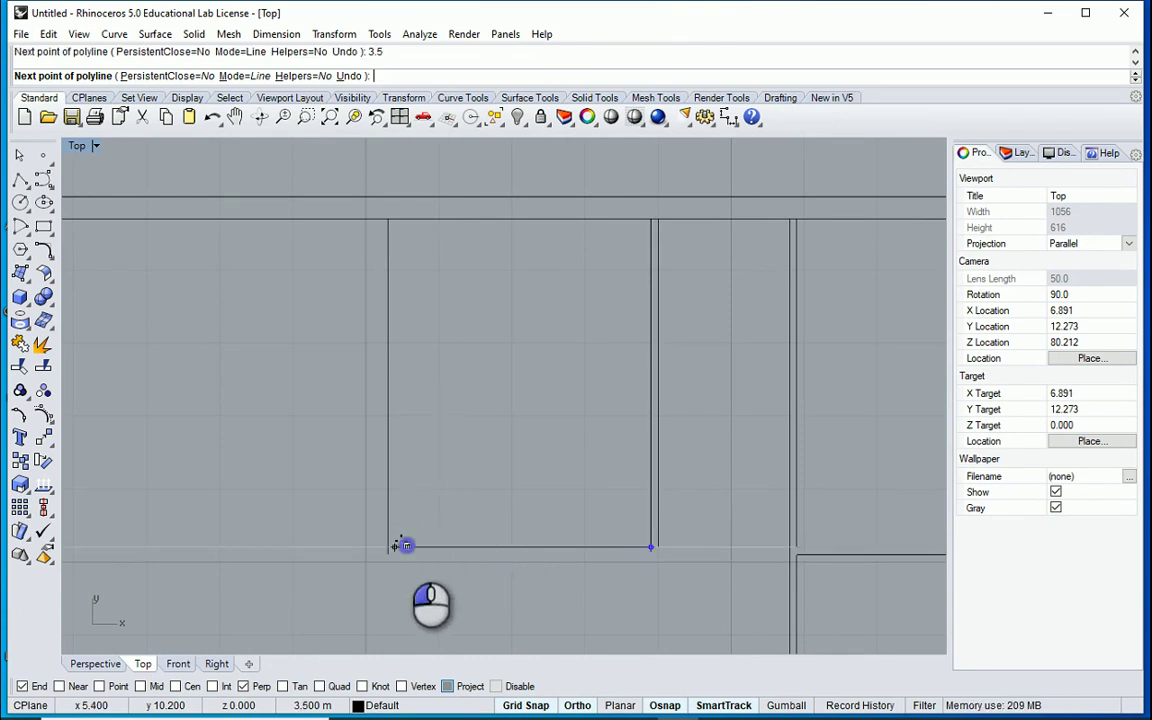
pyautogui.click(392, 218)
pyautogui.press('Escape')
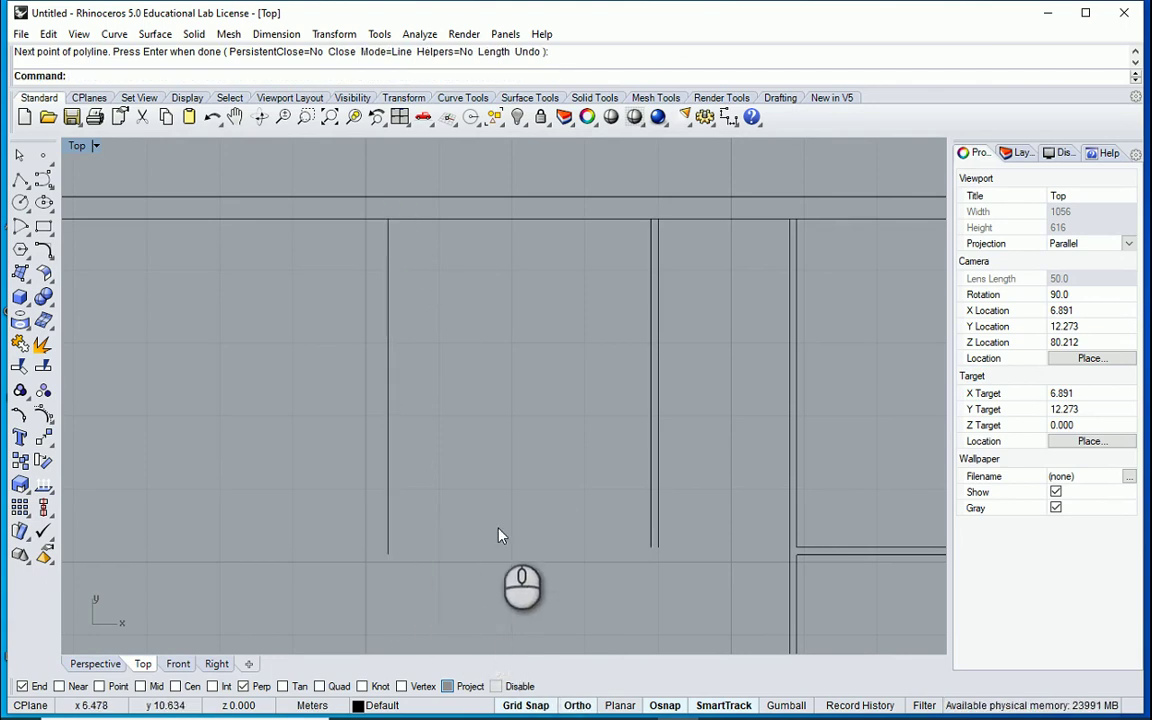
# Draw a polyline from the lower end of the middle partition's left line, 3.5 m left, then up to the upper wall's inner line.
pyautogui.write('pl')
pyautogui.press('Return')
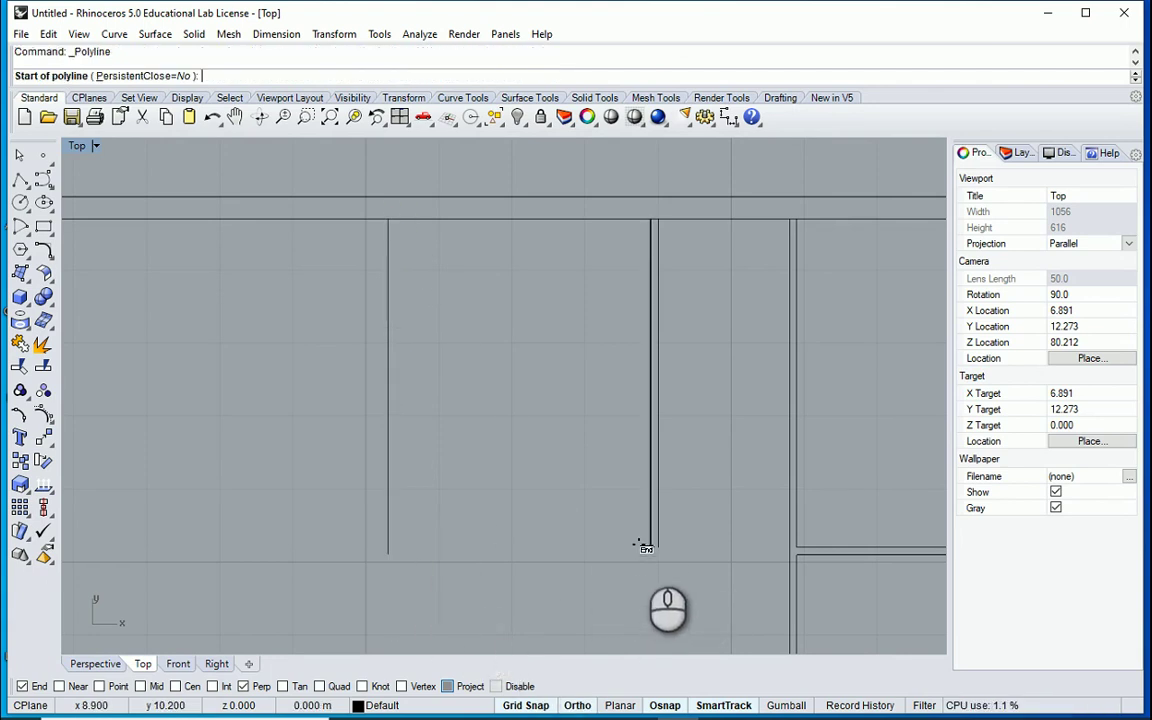
pyautogui.click(650, 547)
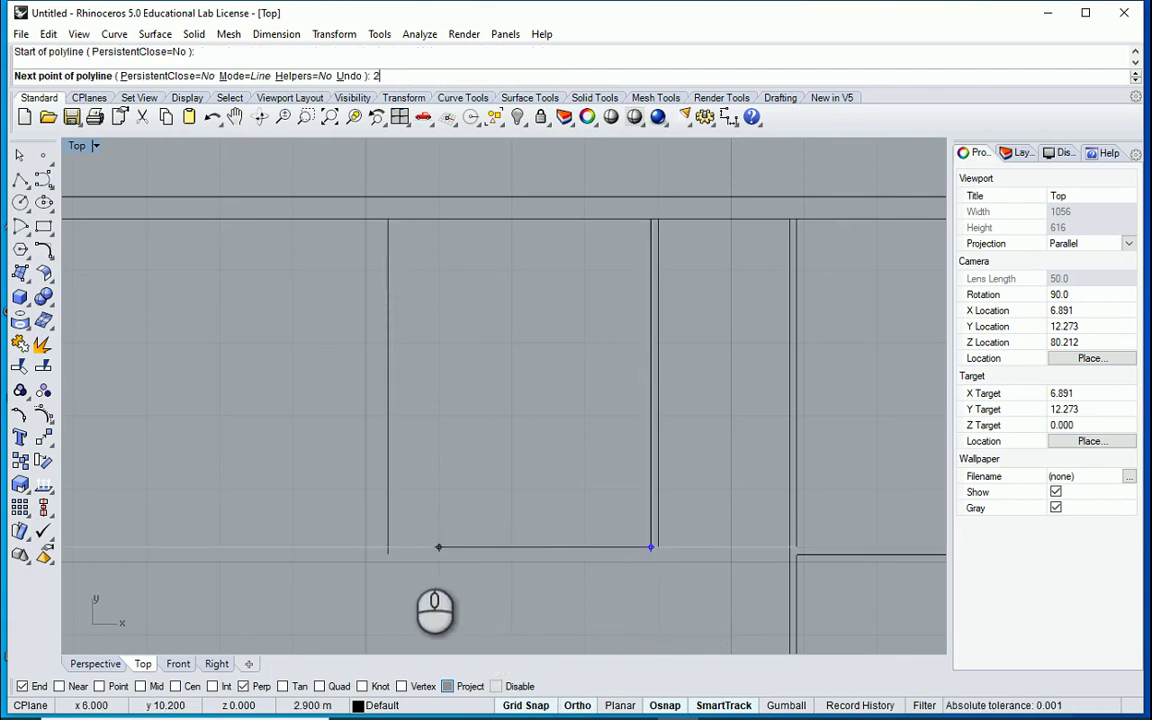
pyautogui.write('3.5')
pyautogui.press('Return')
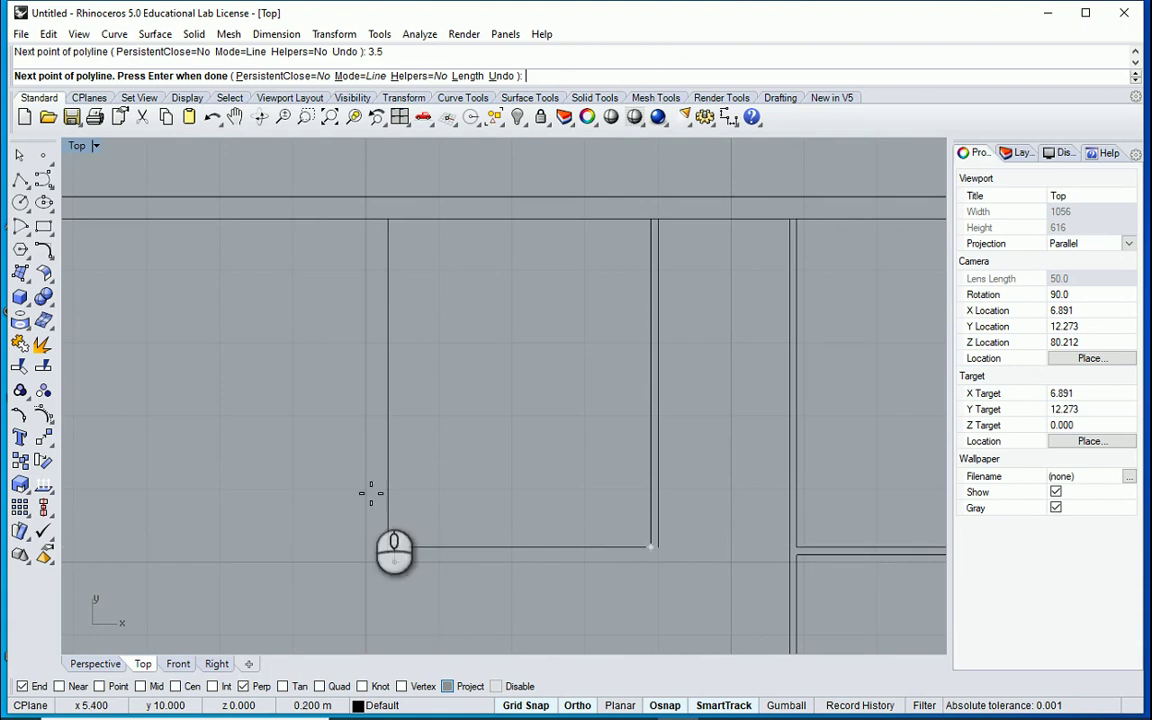
pyautogui.click(395, 220)
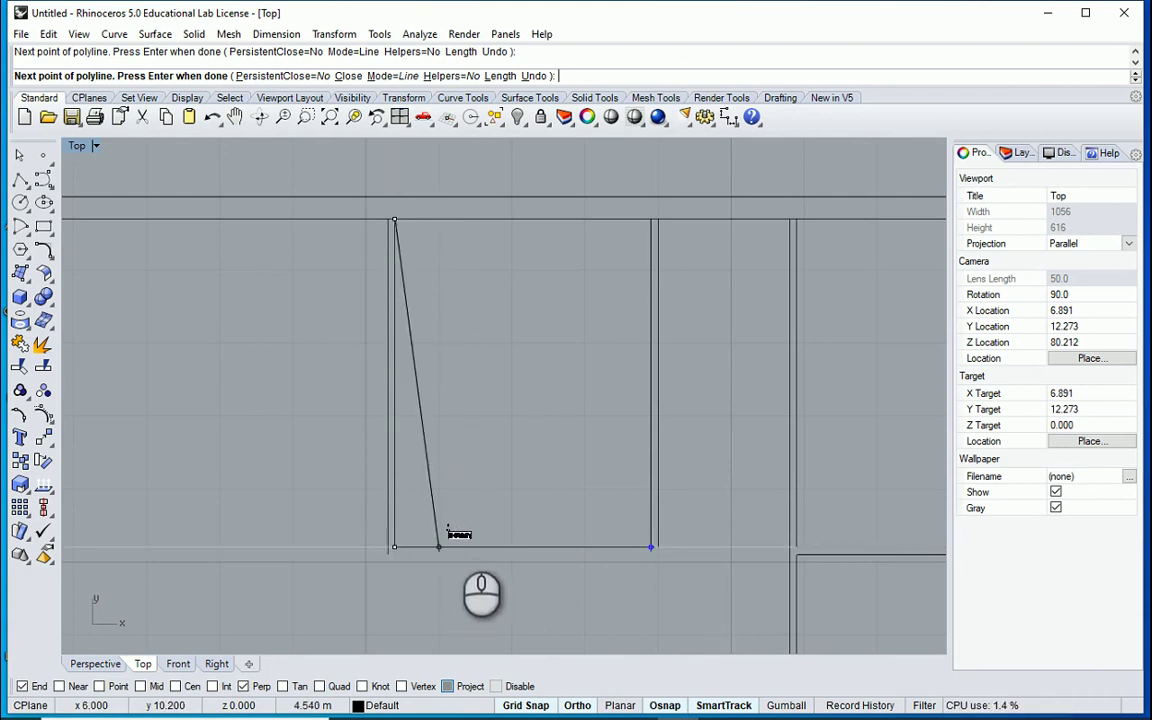
pyautogui.rightClick(443, 279)
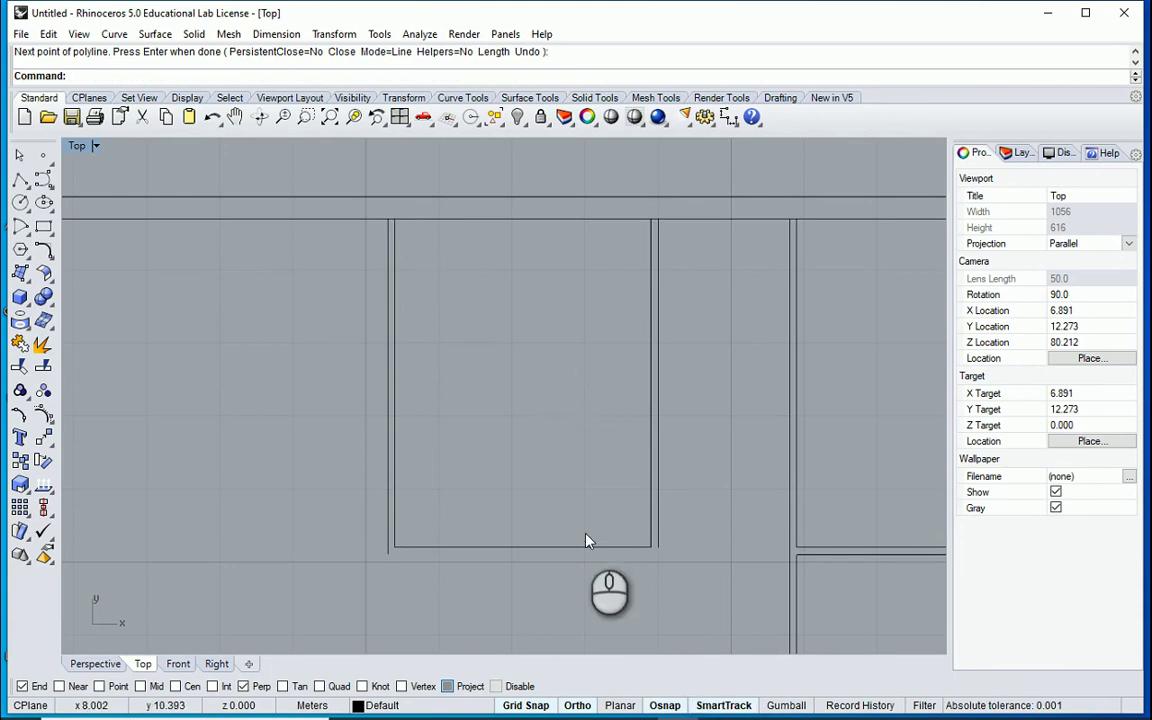
# Draw a 3.7 m horizontal line from the lower end of the 4.6 m partition line to below the middle partition's right line.
pyautogui.write('l')
pyautogui.press('Return')
pyautogui.click(388, 554)
pyautogui.scroll(6, 666, 564)
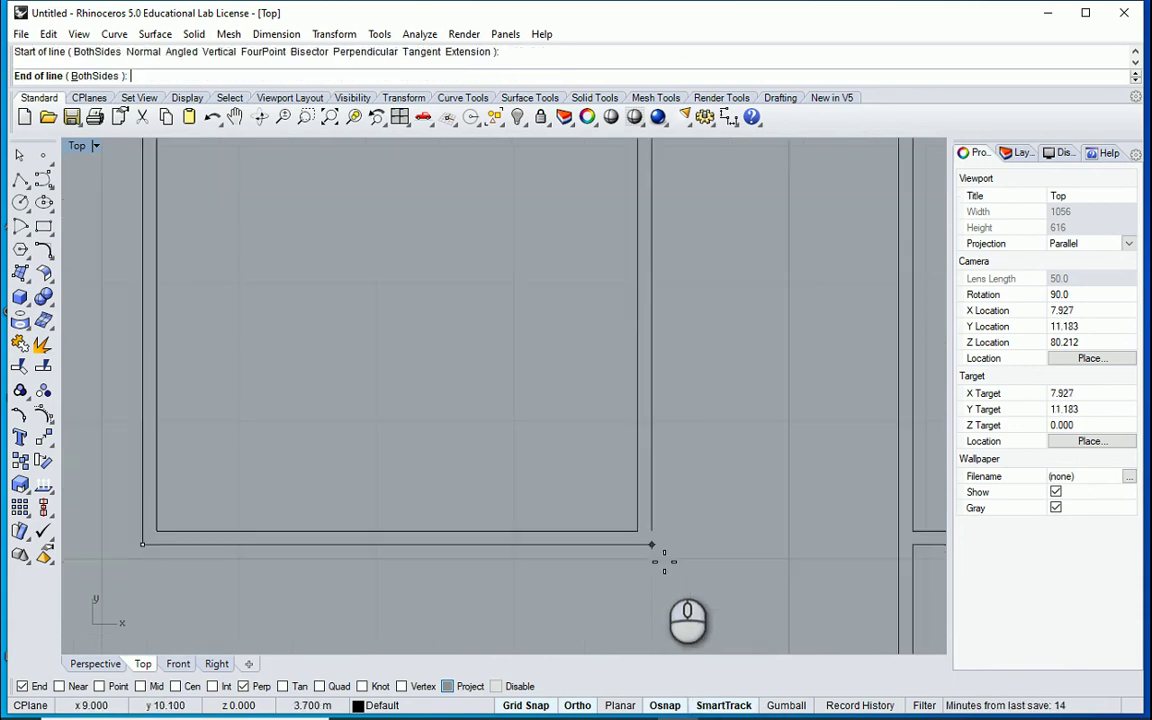
pyautogui.click(664, 561)
# Check the PDF plan, and draw a 1 m line downward, starting 0.1 m below the room's lower right inner corner.
pyautogui.click(706, 717)
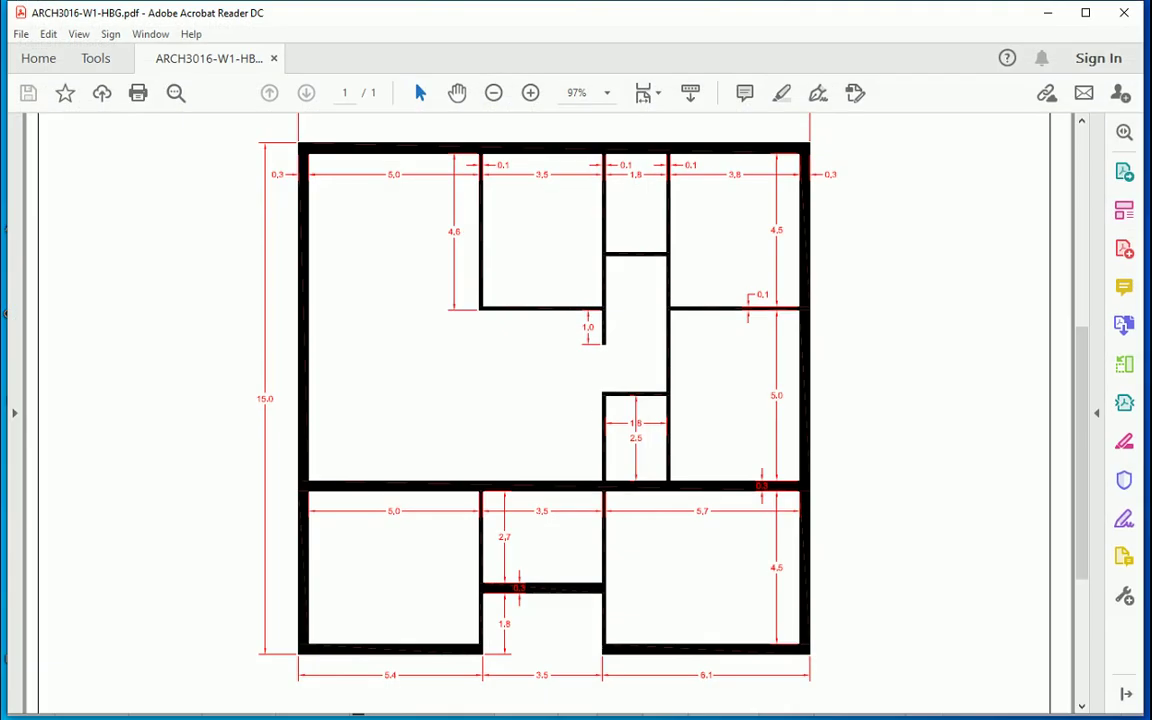
pyautogui.click(700, 717)
pyautogui.scroll(-4, 650, 550)
pyautogui.scroll(5, 594, 537)
pyautogui.click(606, 503)
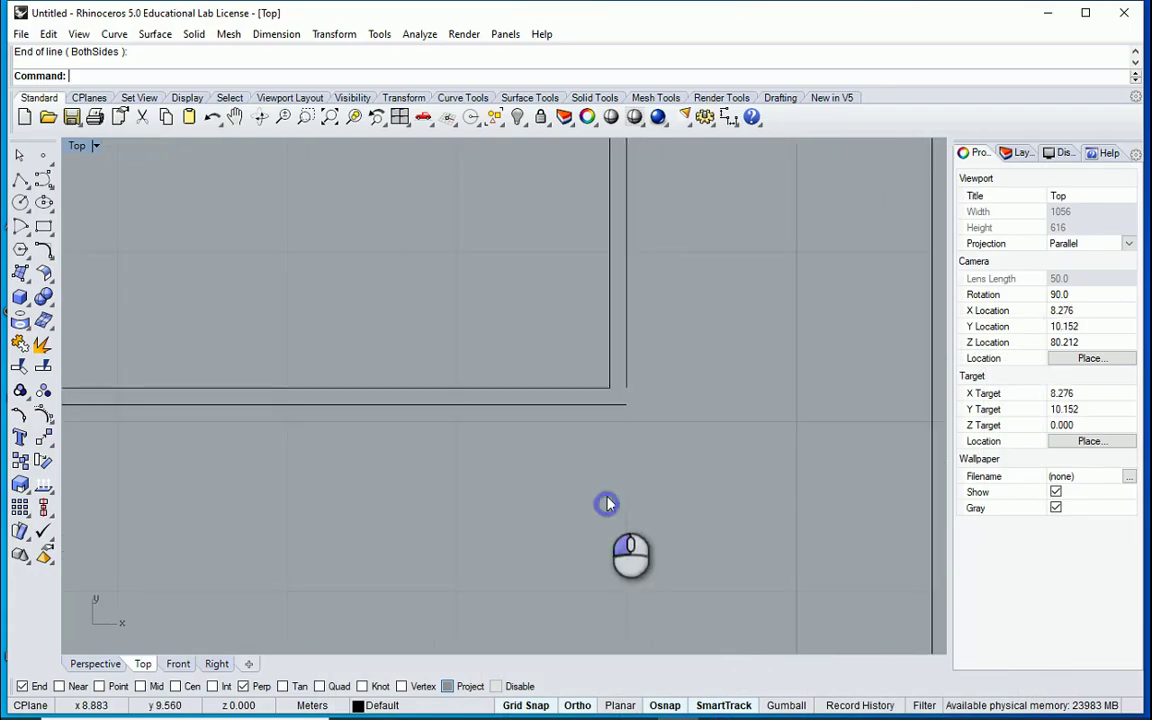
pyautogui.rightClick(663, 487)
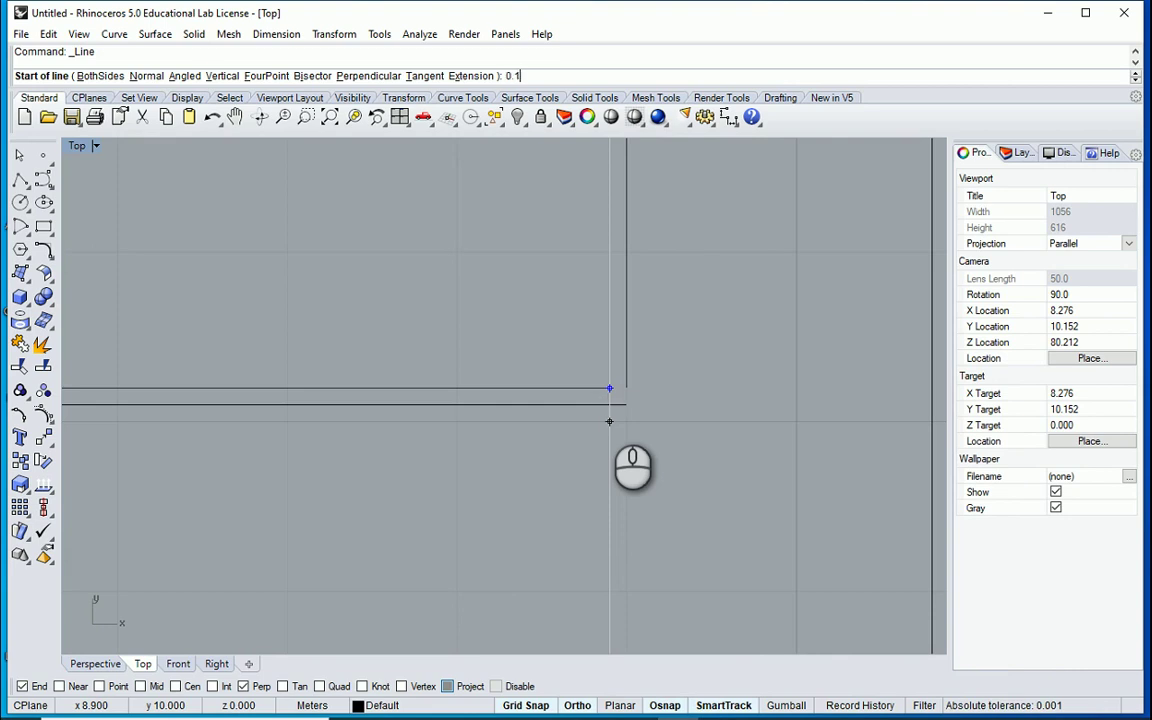
pyautogui.press('Return')
pyautogui.write('1')
pyautogui.press('Return')
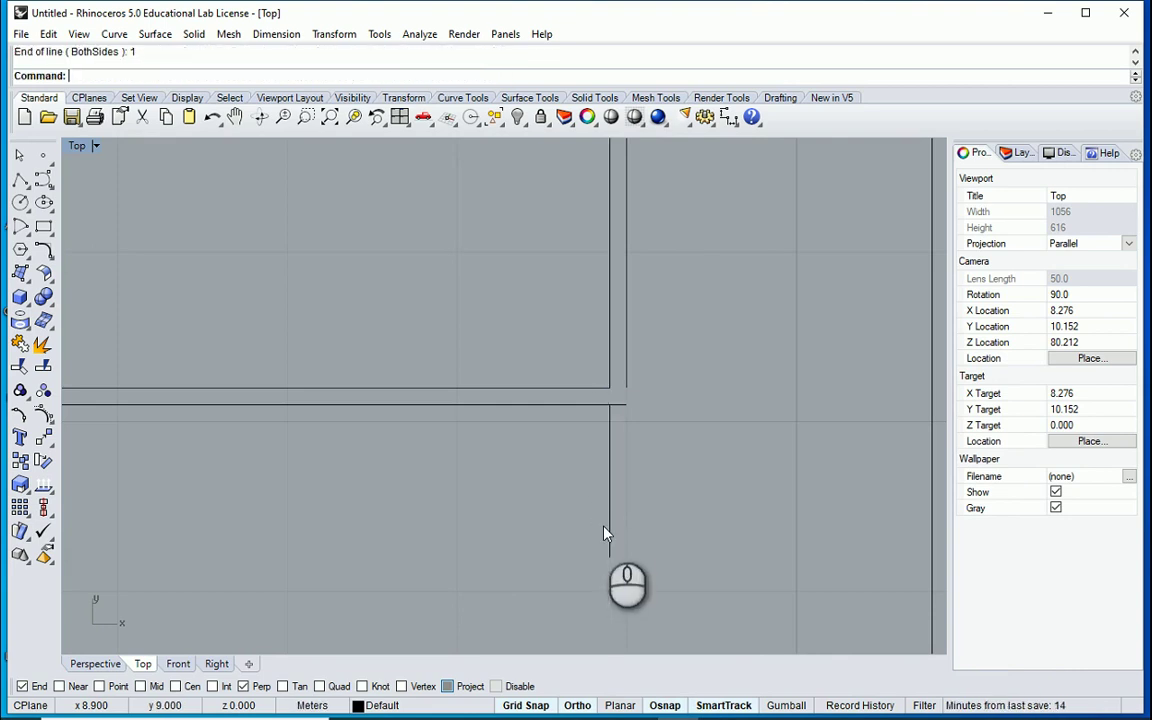
# Close the lower end of the 1 m partition stub with a short horizontal line across the 0.1 m wall thickness.
pyautogui.press('Return')
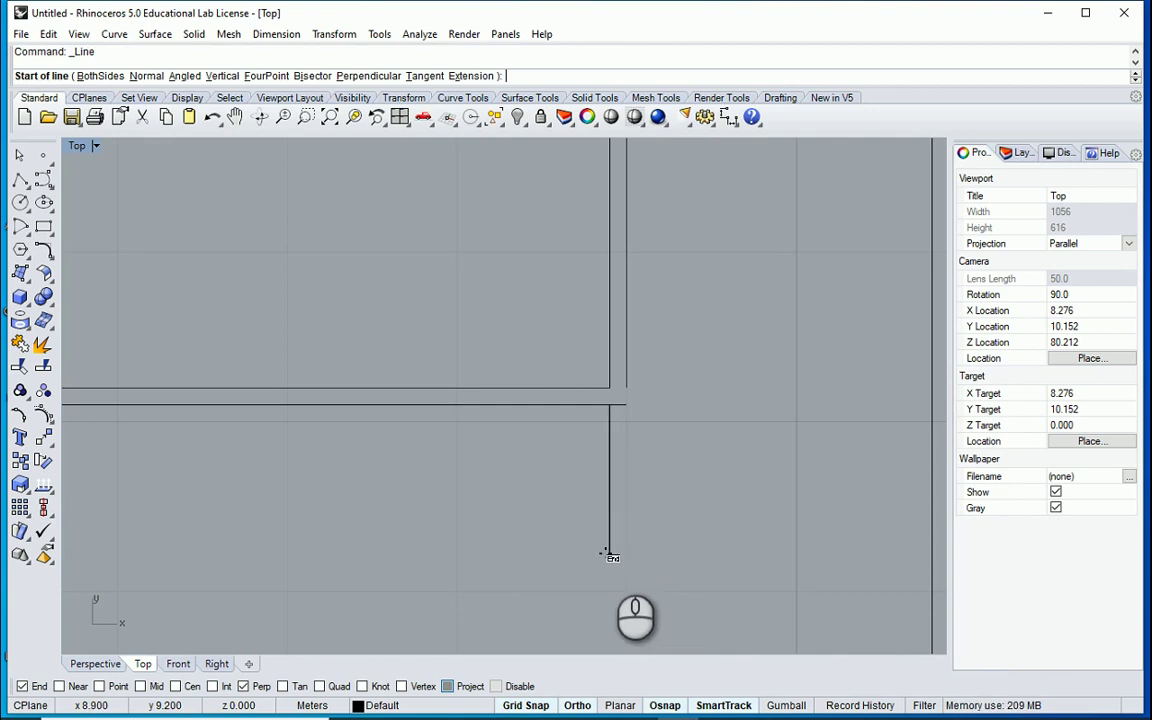
pyautogui.click(609, 557)
pyautogui.click(625, 557)
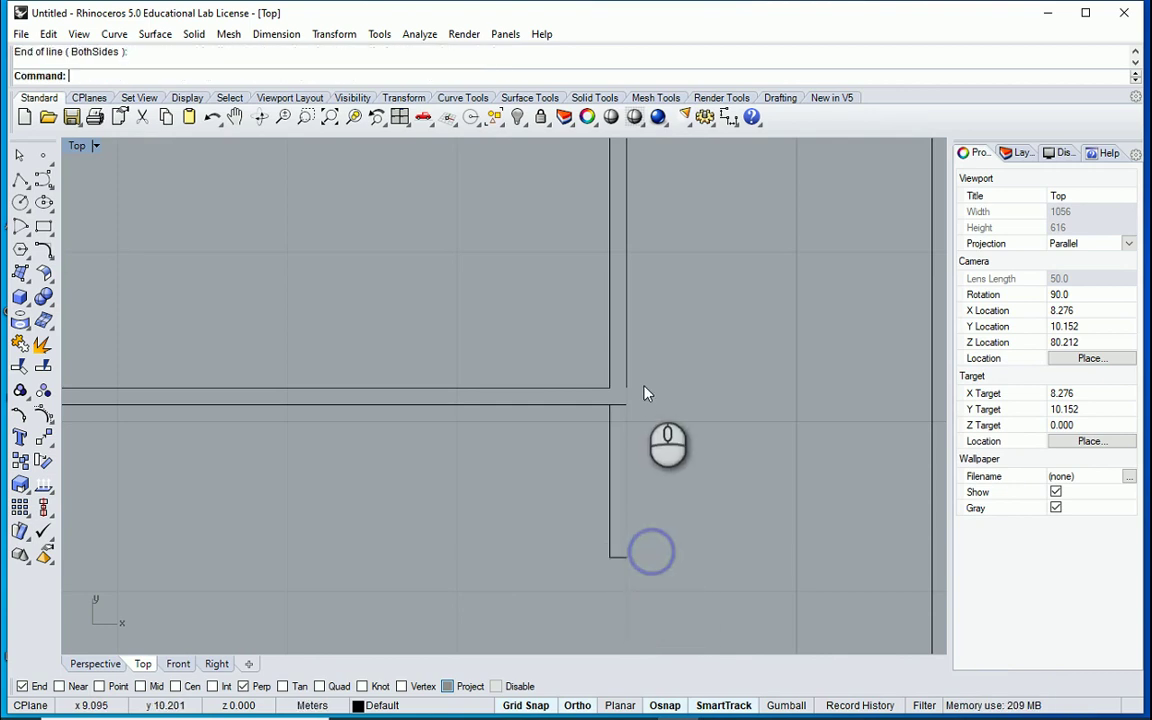
# Trim the piece of the lower horizontal partition line that crosses into the stub of the middle partition.
pyautogui.scroll(2, 631, 417)
pyautogui.hotkey('ctrl', 't')
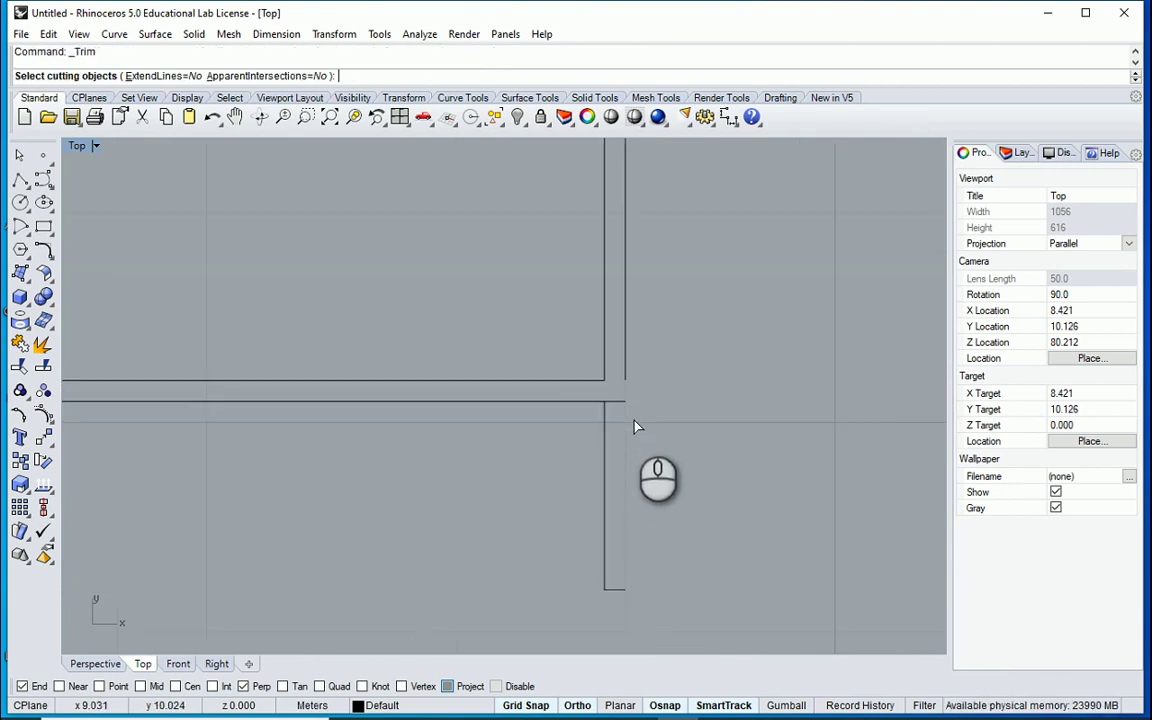
pyautogui.moveTo(648, 442); pyautogui.dragTo(543, 360)
pyautogui.press('Return')
pyautogui.click(621, 403)
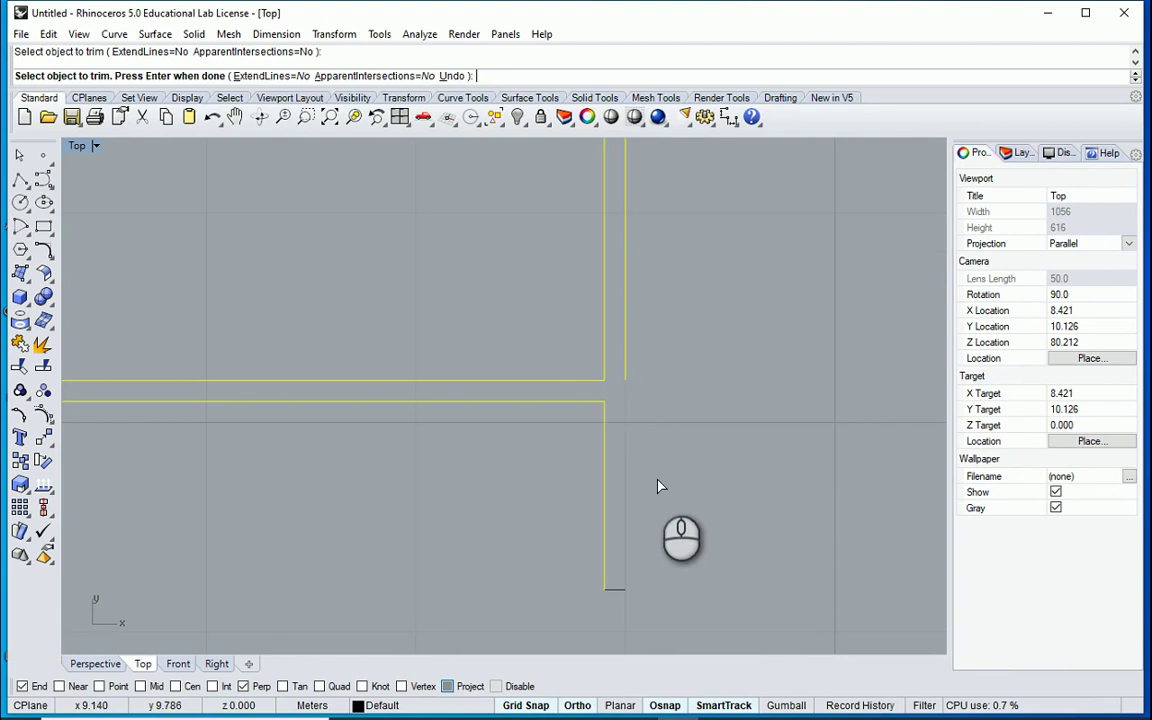
pyautogui.press('Return')
# Extend the middle partition's right line down to the end line of the 1 m stub.
pyautogui.write('ex')
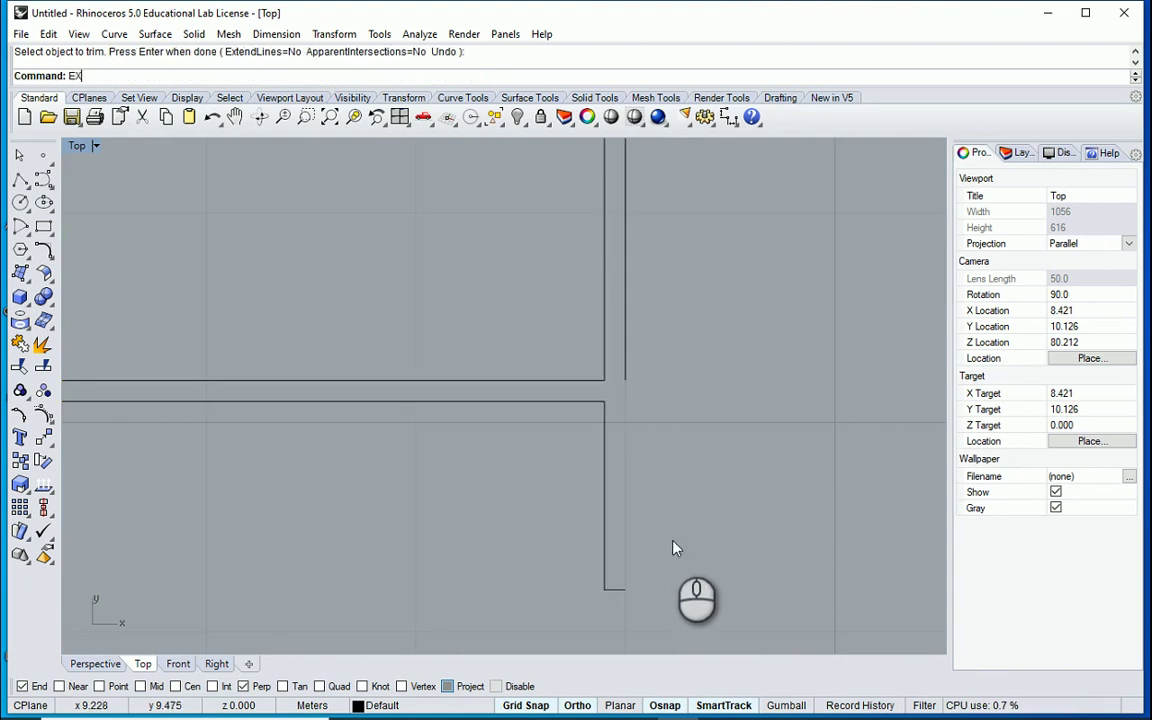
pyautogui.press('Return')
pyautogui.click(605, 470)
pyautogui.press('Return')
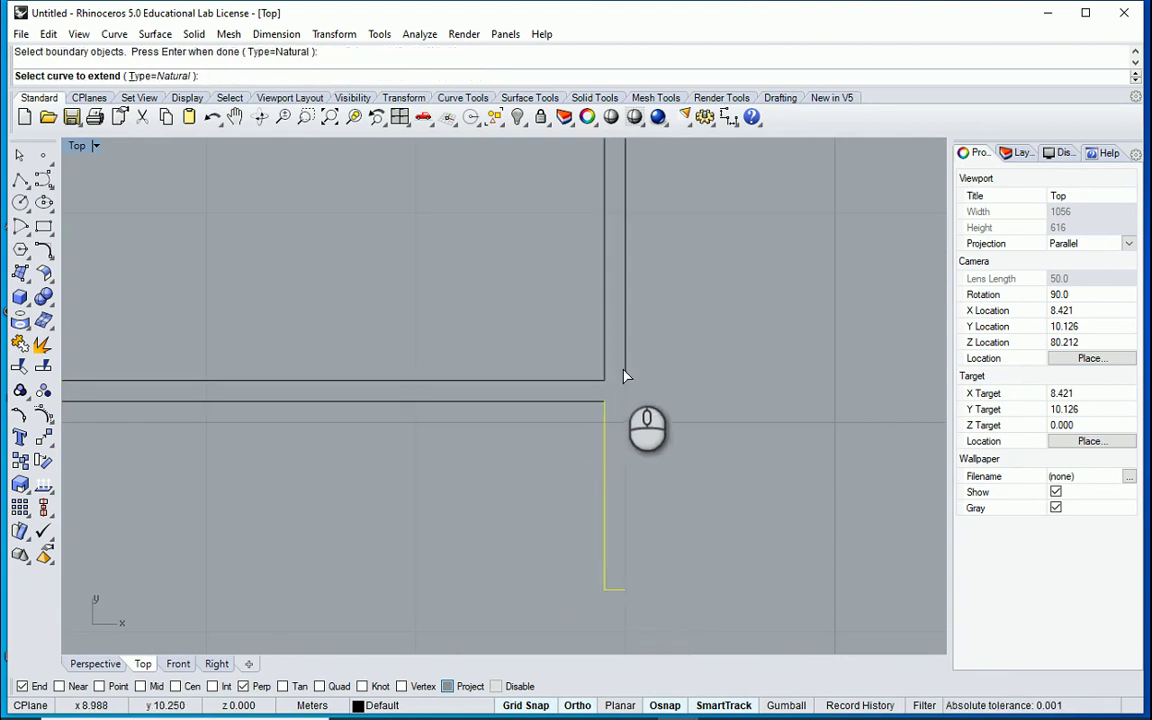
pyautogui.click(625, 379)
pyautogui.press('Return')
pyautogui.scroll(-5, 698, 492)
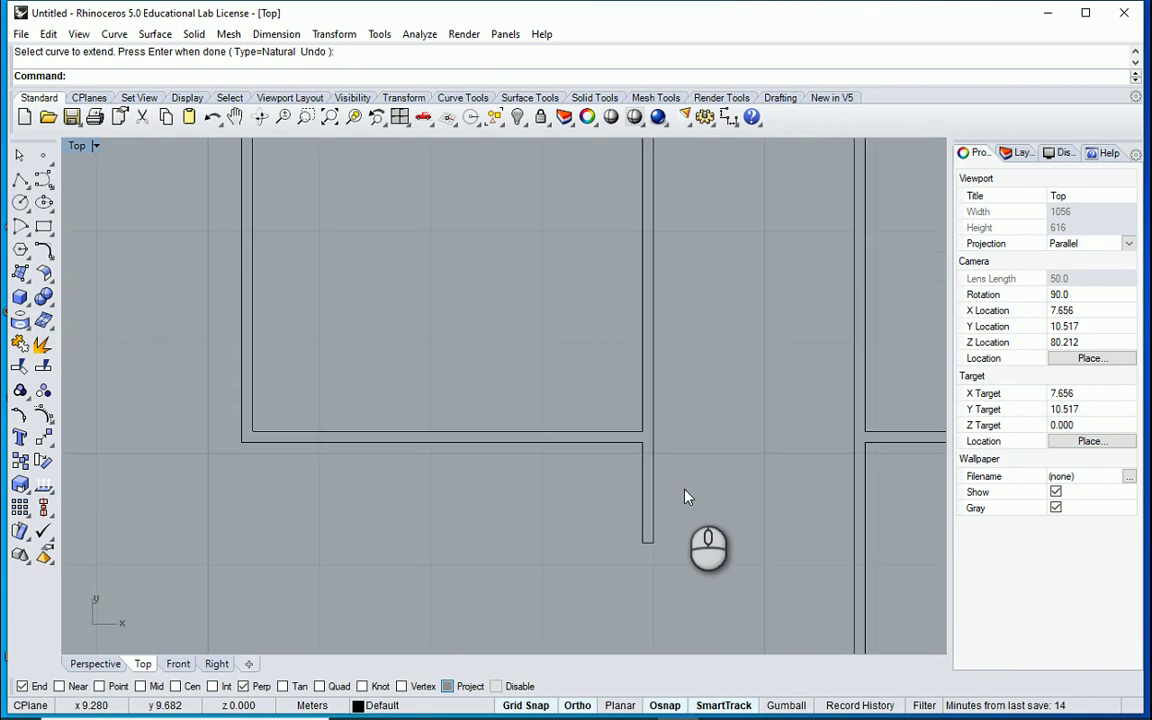
pyautogui.scroll(1, 789, 181)
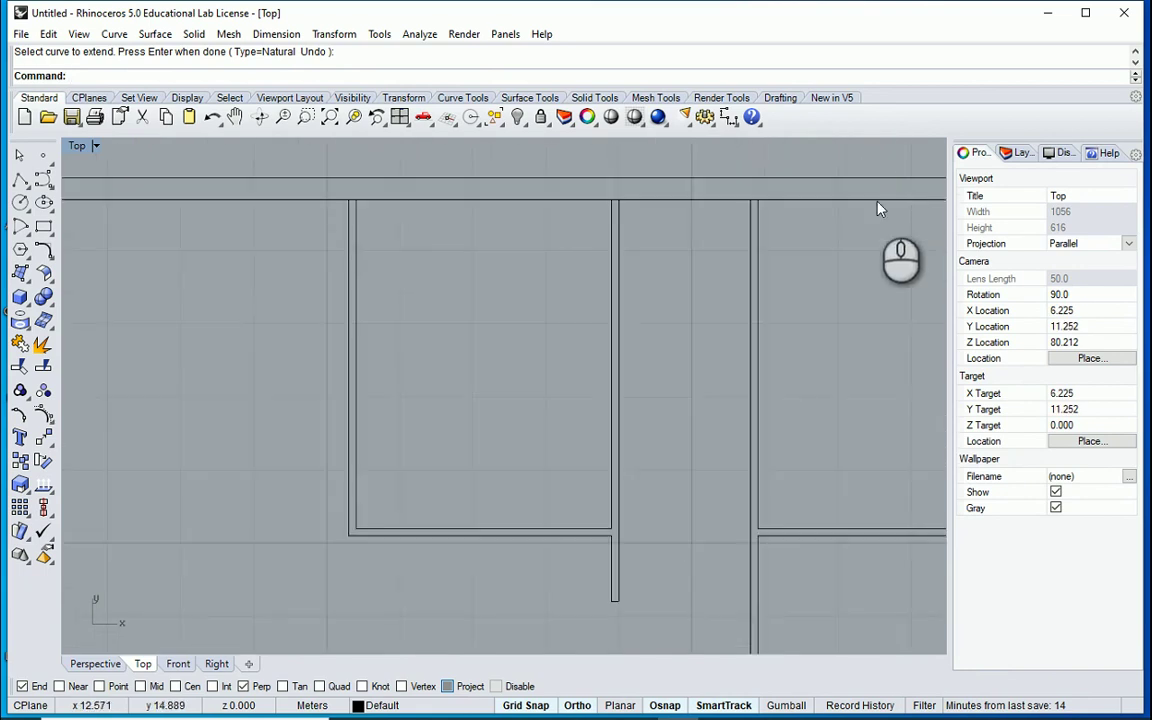
# Check the PDF plan, and draw a horizontal line across the 1.8 m corridor, 3 m below the upper wall's inner line.
pyautogui.hotkey('alt', 'Tab')
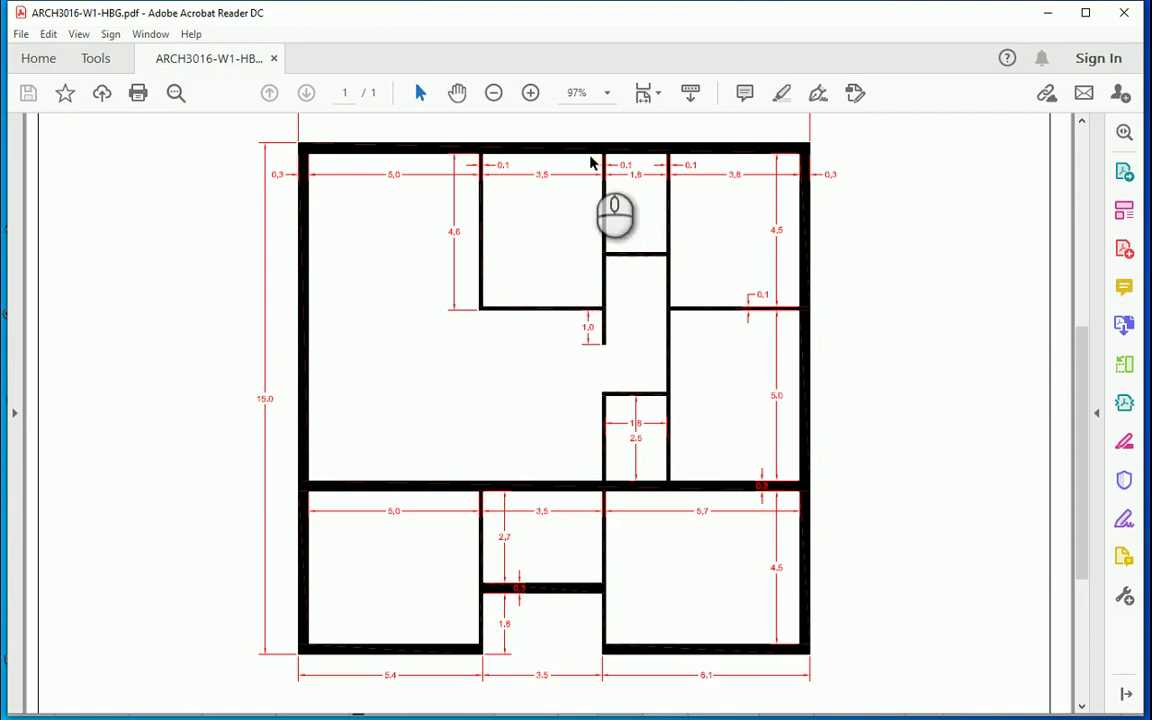
pyautogui.scroll(1, 614, 200)
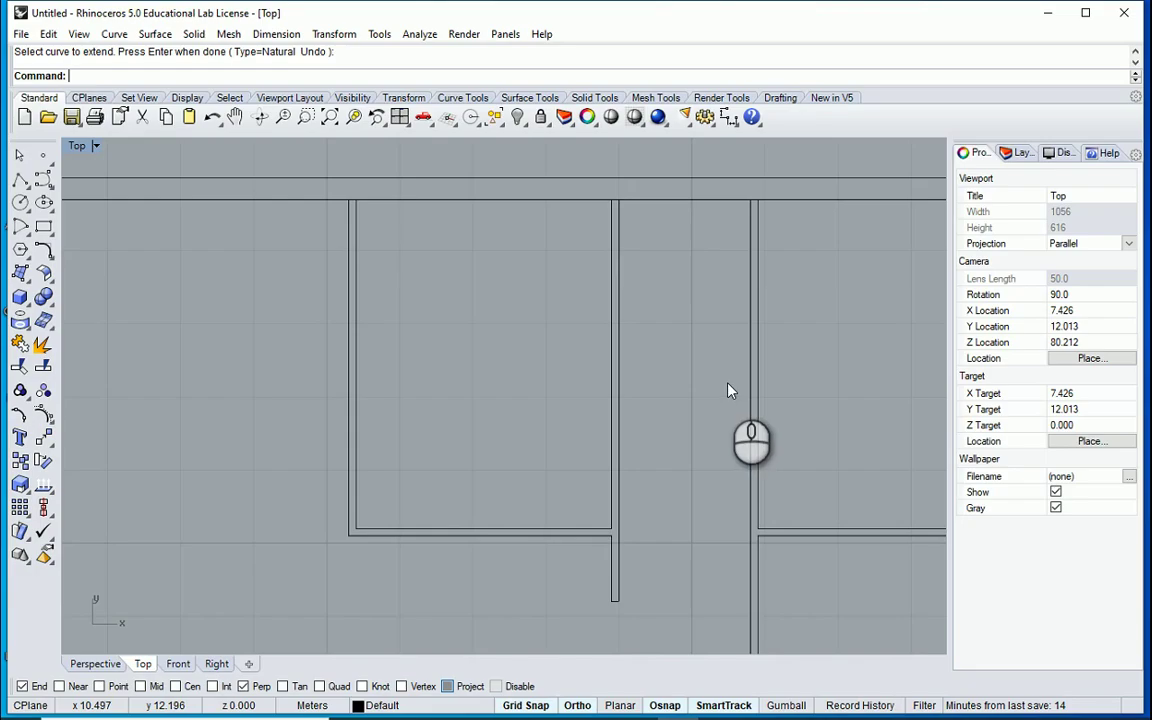
pyautogui.moveTo(730, 391); pyautogui.dragTo(656, 298, button='right')
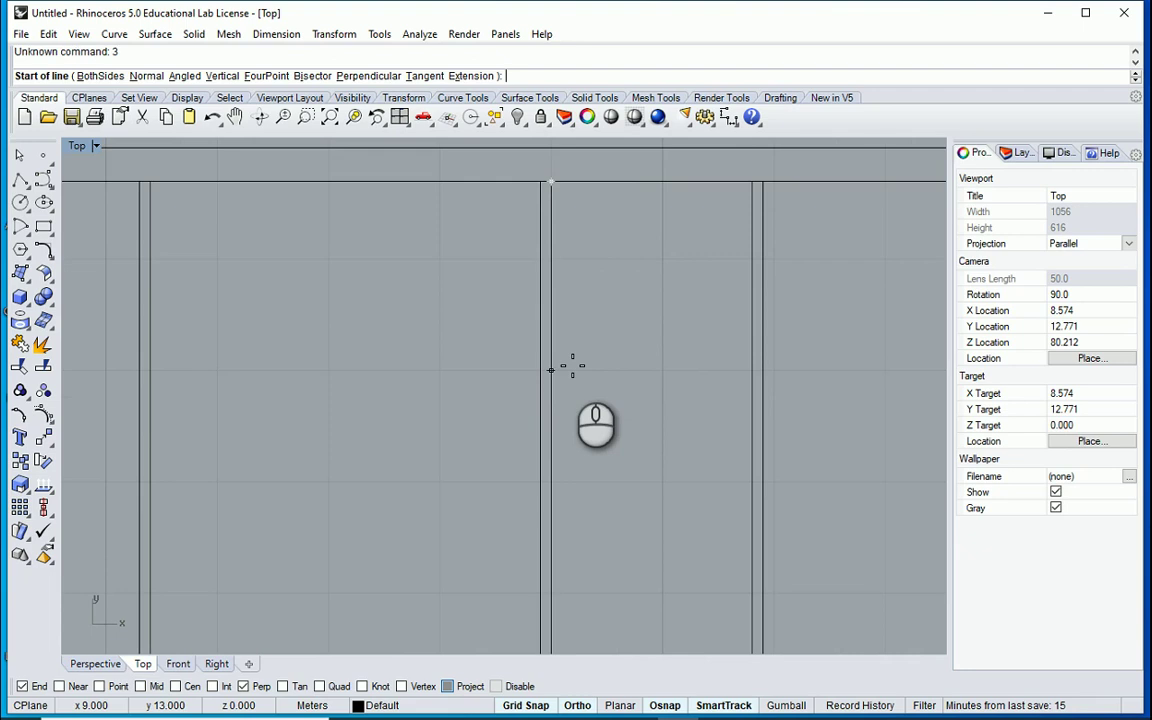
pyautogui.scroll(-3, 552, 480)
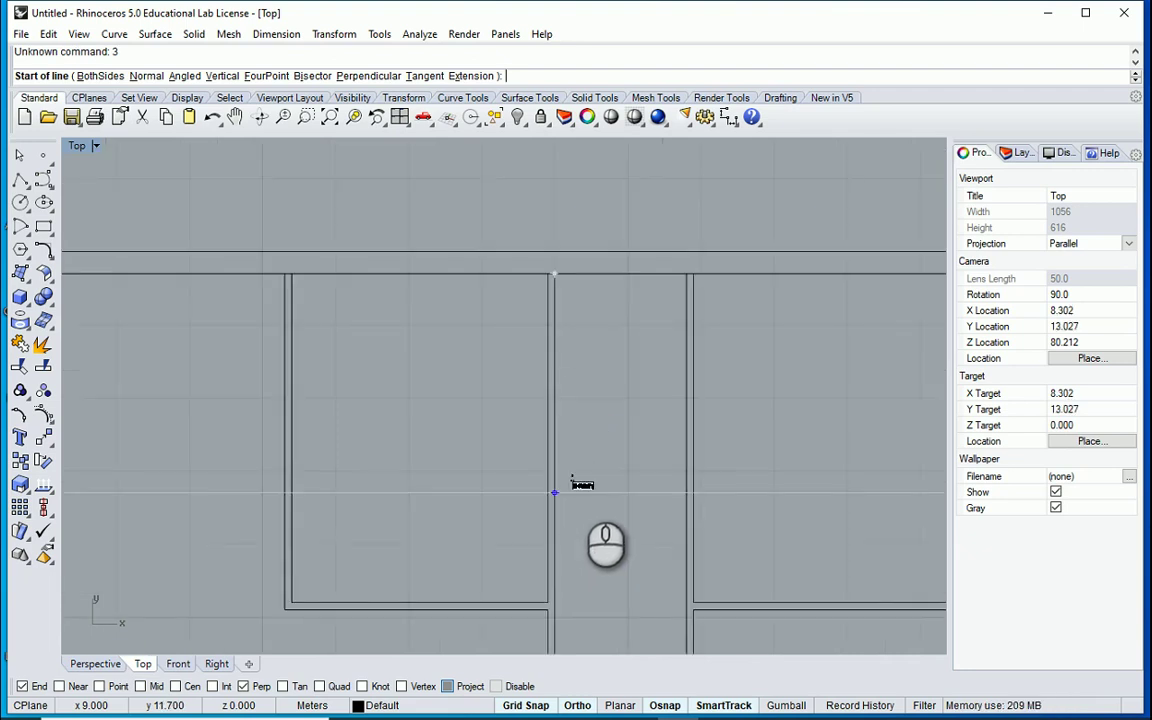
pyautogui.click(556, 492)
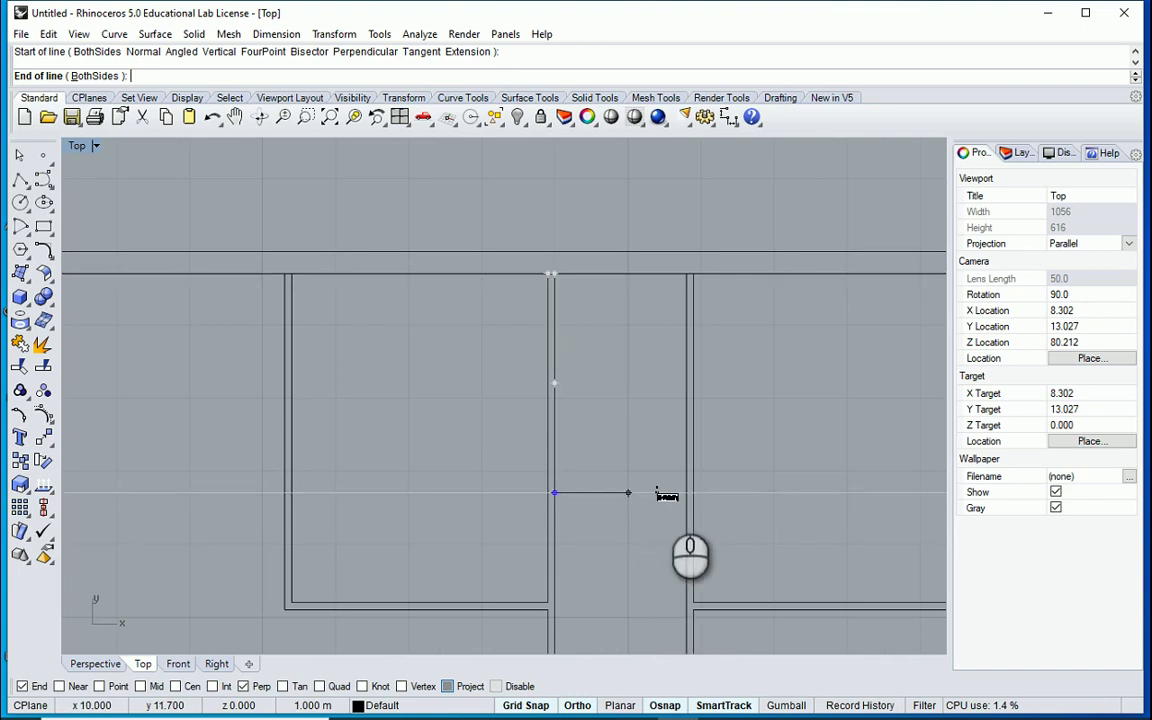
pyautogui.click(684, 491)
pyautogui.scroll(-2, 608, 367)
pyautogui.scroll(3, 612, 424)
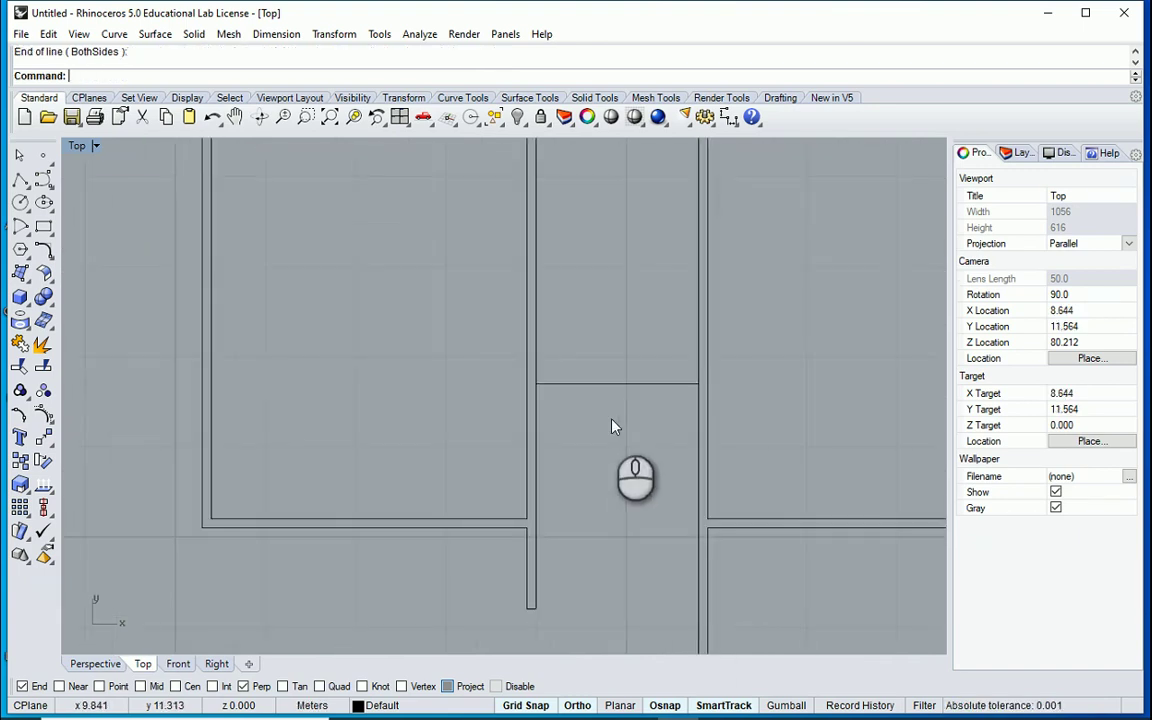
# Offset the new horizontal corridor line 0.1 m downward.
pyautogui.write('o')
pyautogui.press('Return')
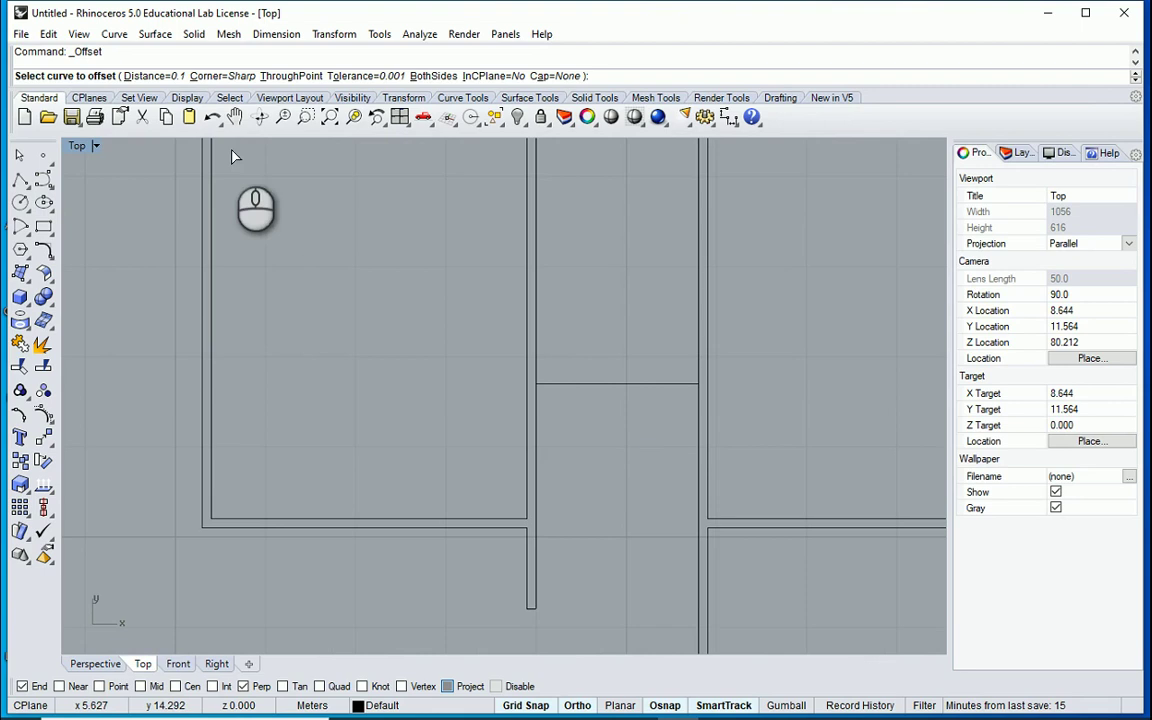
pyautogui.click(610, 383)
pyautogui.click(600, 417)
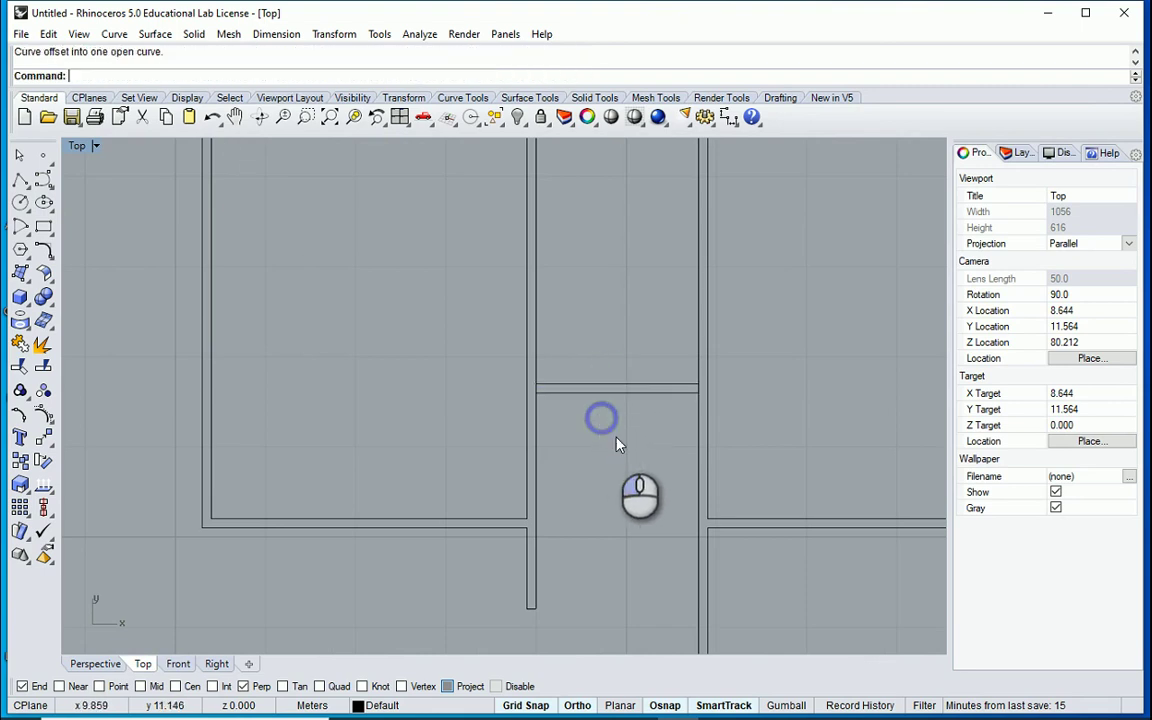
# Check the PDF floor plan for the size and position of the small 1.8 by 2.5 m room above the middle wall.
pyautogui.scroll(-5, 547, 347)
pyautogui.scroll(-2, 552, 347)
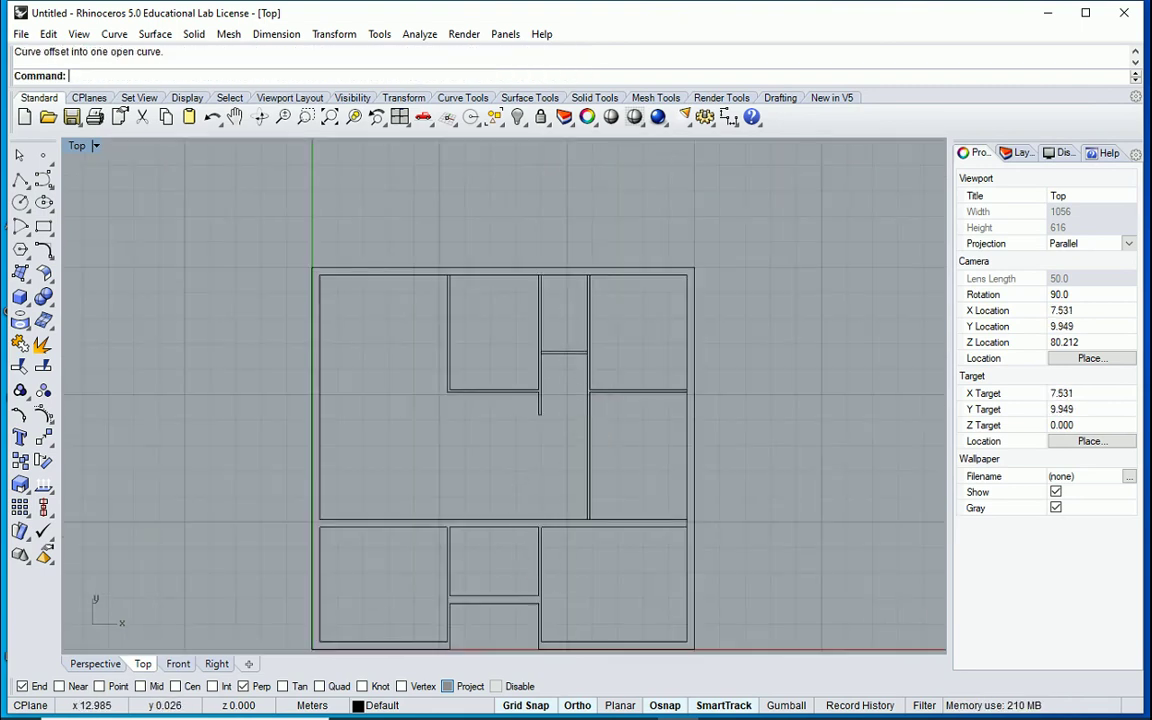
pyautogui.hotkey('alt', 'Tab')
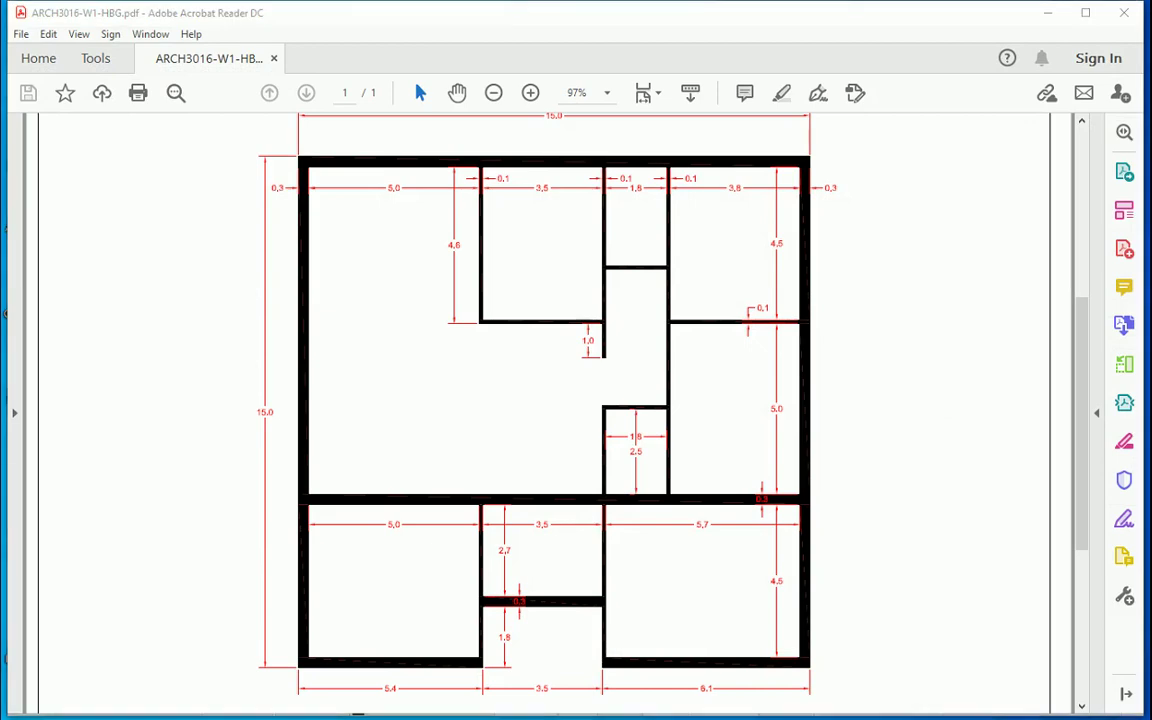
pyautogui.hotkey('alt', 'Tab')
pyautogui.scroll(-2, 479, 454)
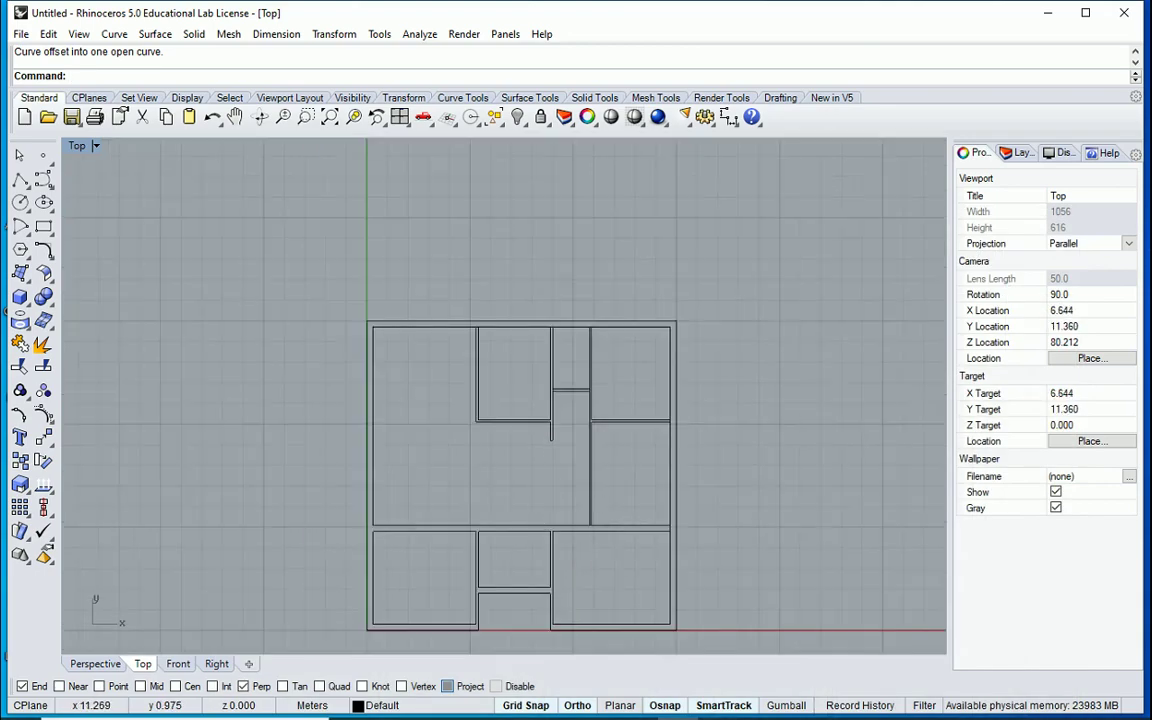
pyautogui.hotkey('alt', 'Tab')
pyautogui.scroll(1, 610, 540)
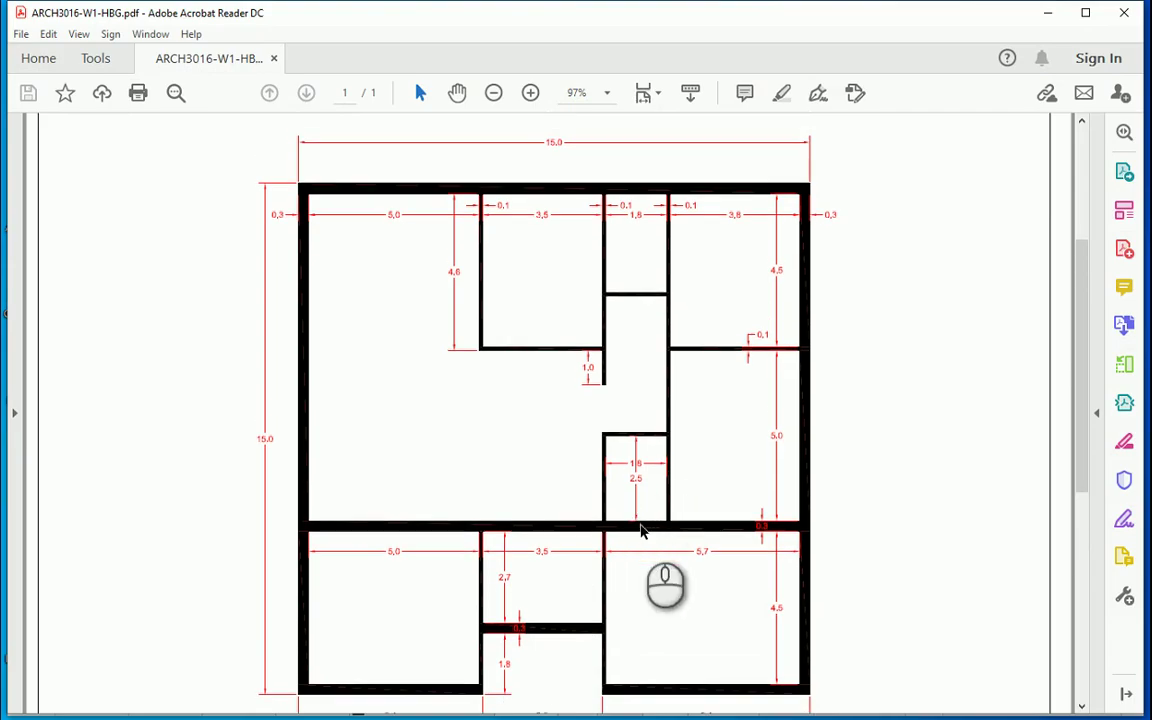
pyautogui.hotkey('alt', 'Tab')
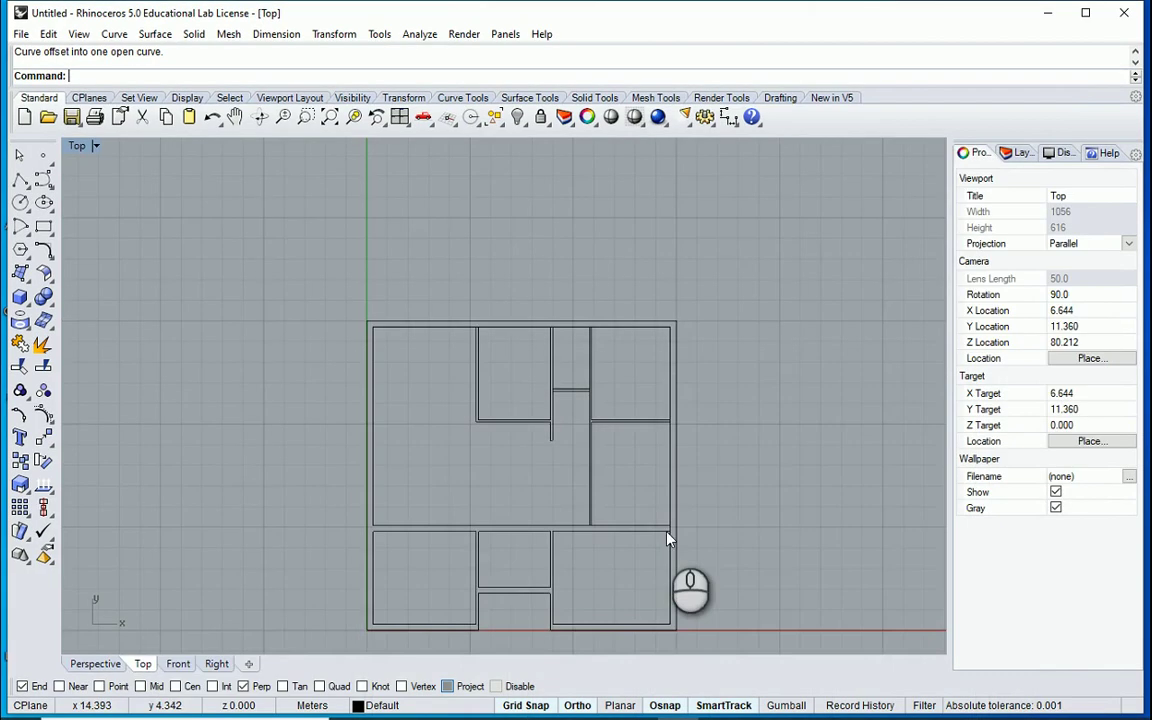
# Draw the small room's polyline from the middle wall, 1.8 m left of the right partition: 2.5 m up and across to that partition.
pyautogui.scroll(5, 560, 560)
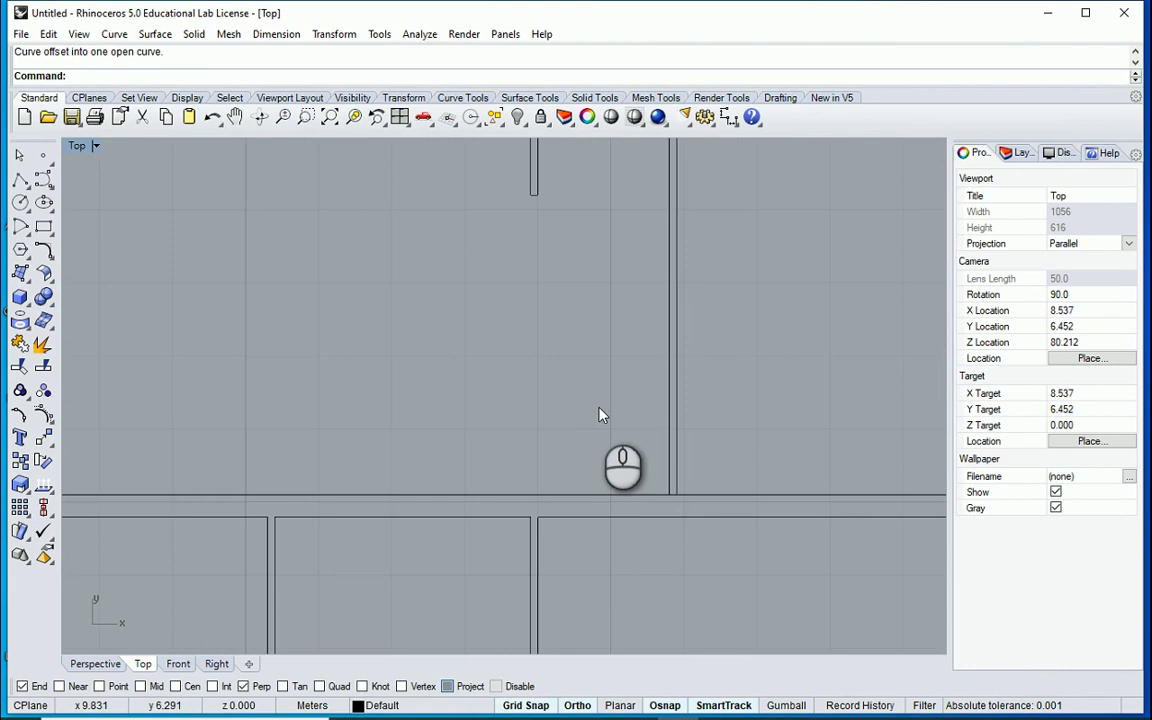
pyautogui.write('polyline')
pyautogui.press('Return')
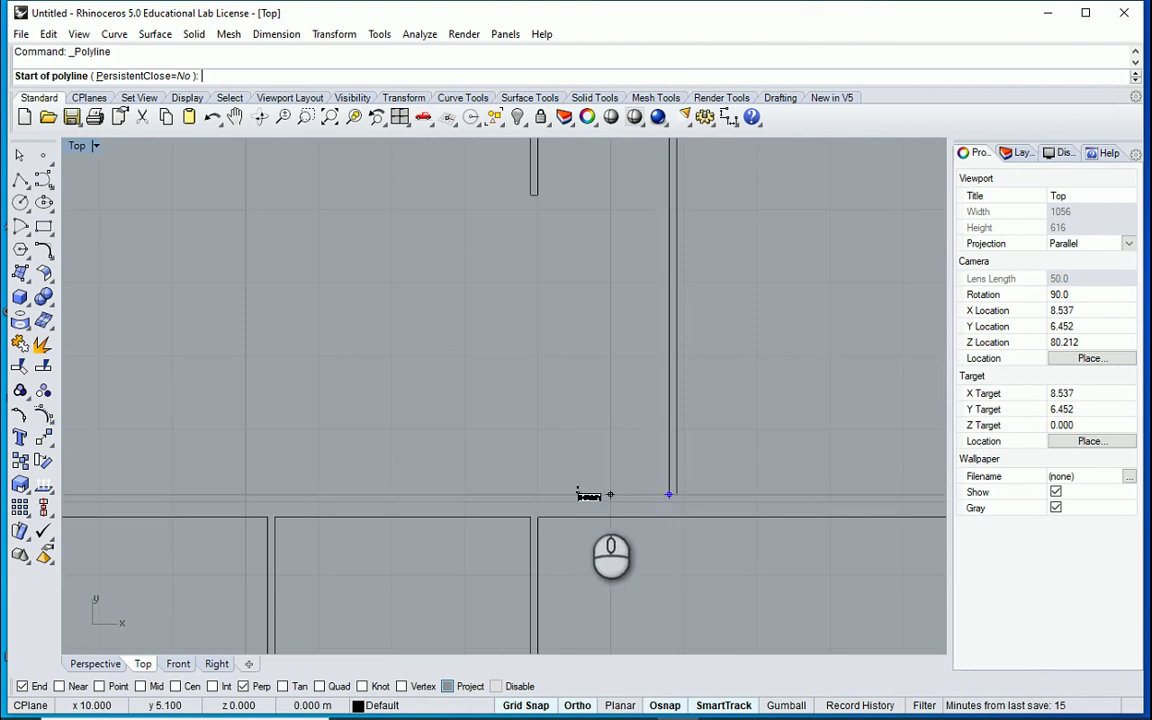
pyautogui.write('1.8')
pyautogui.press('Return')
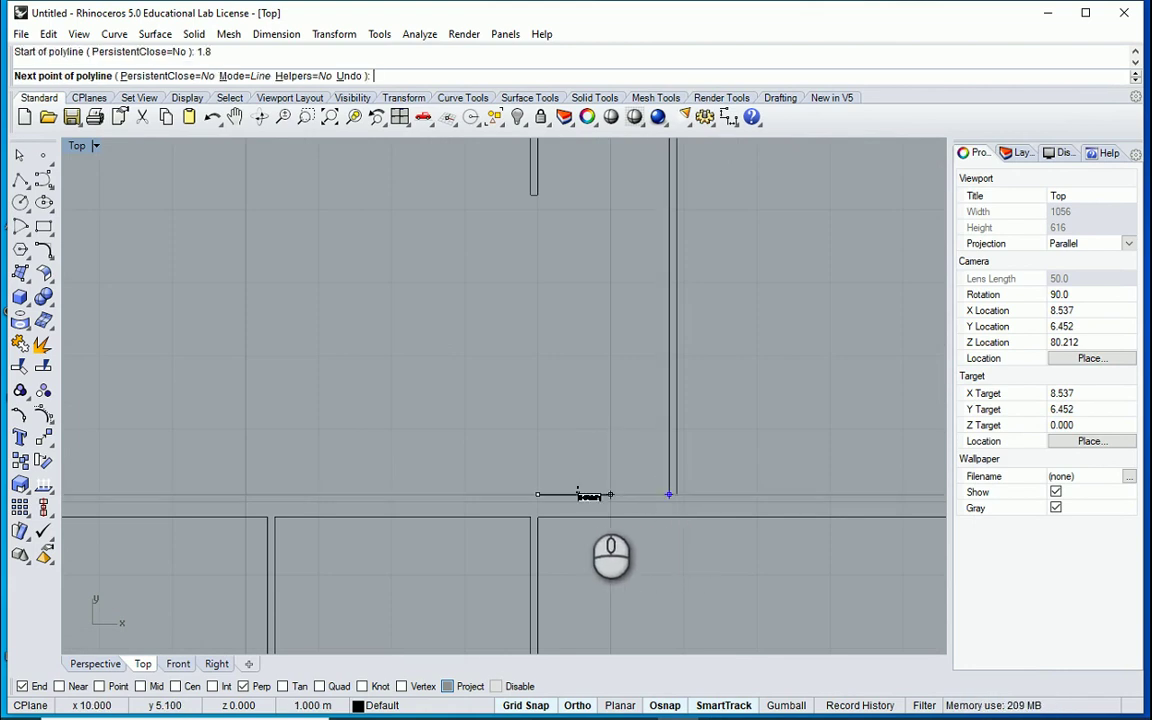
pyautogui.click(598, 492)
pyautogui.write('2')
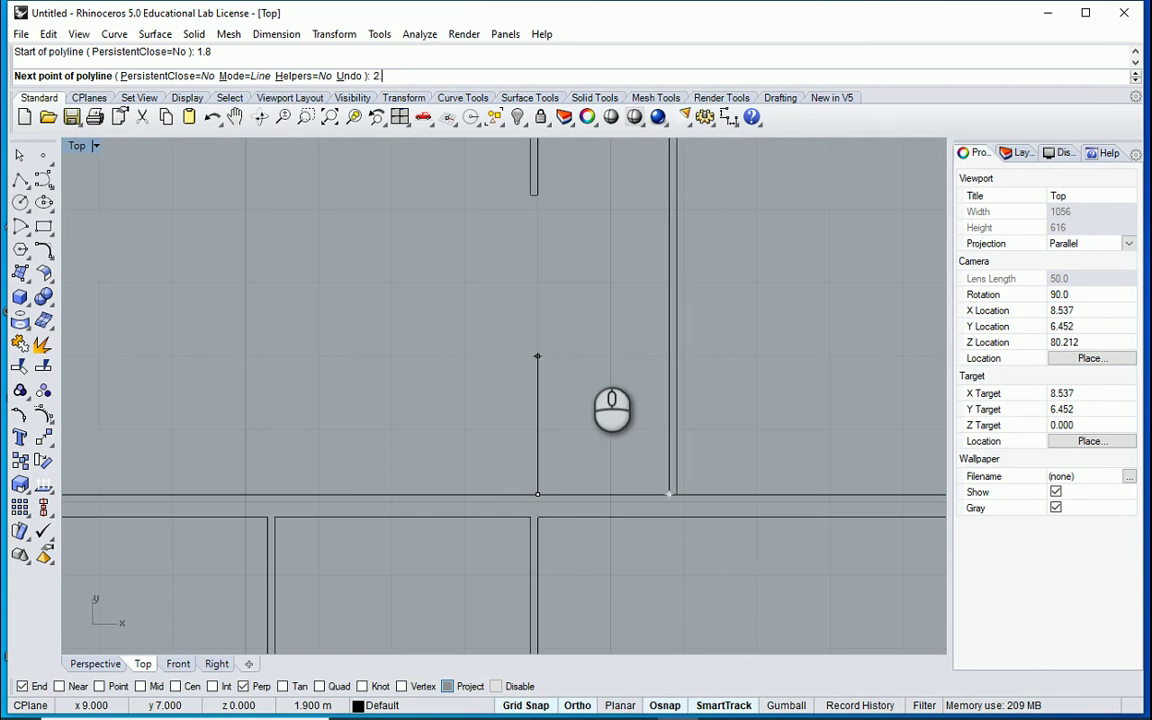
pyautogui.write('.5')
pyautogui.press('Return')
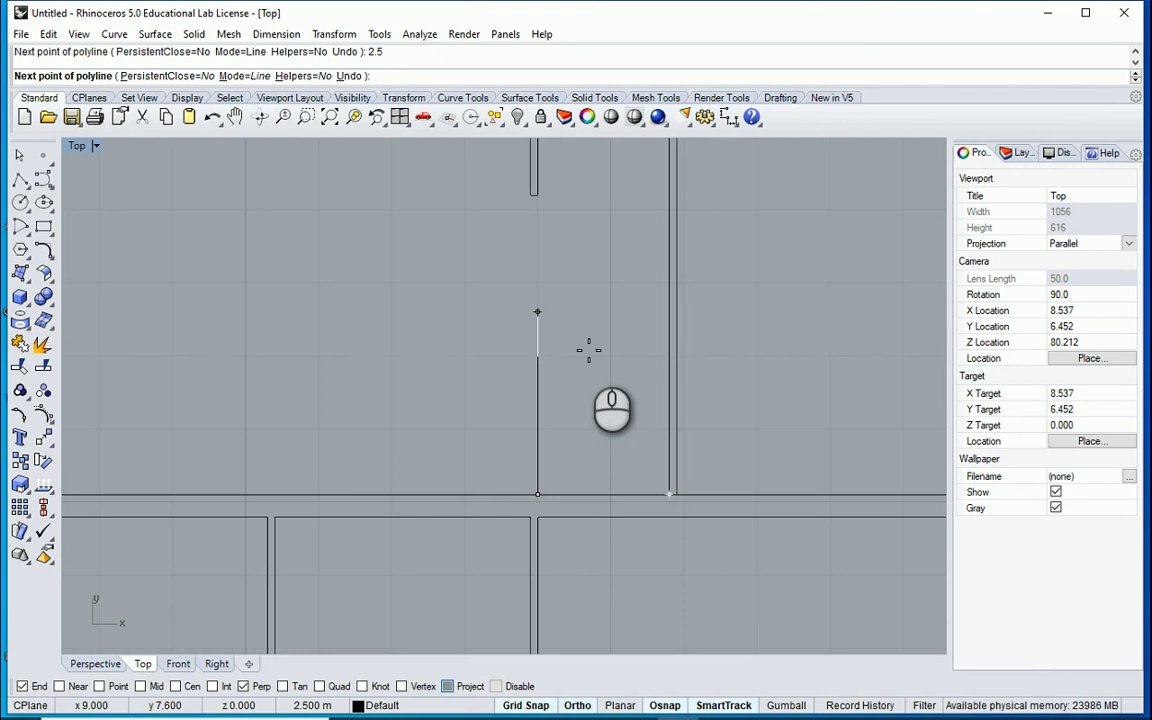
pyautogui.click(539, 312)
pyautogui.click(669, 312)
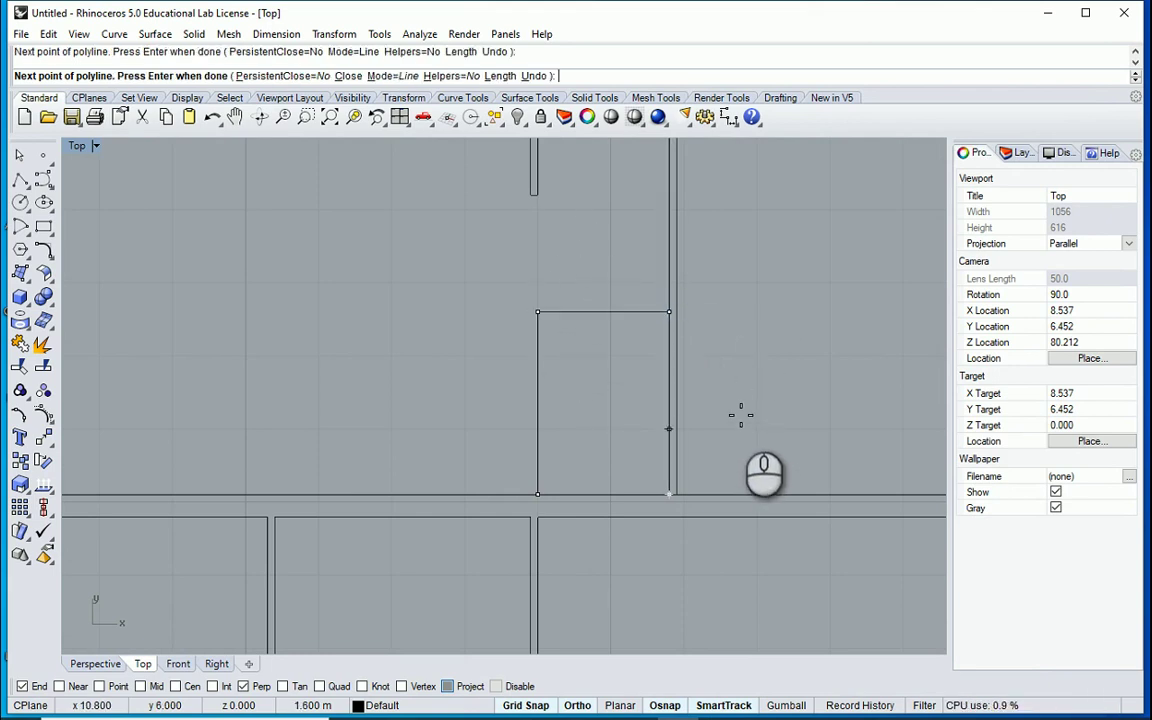
pyautogui.press('Return')
# Offset the small room's polyline 0.1 m outward.
pyautogui.scroll(2, 496, 267)
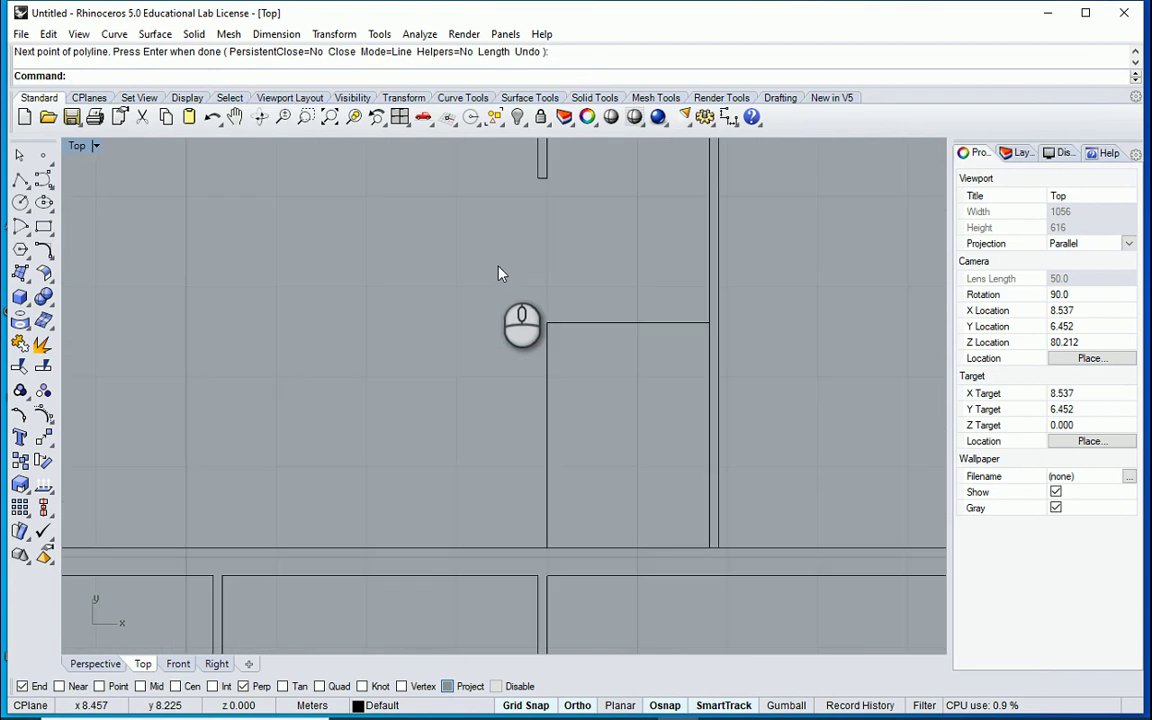
pyautogui.write('o')
pyautogui.press('Return')
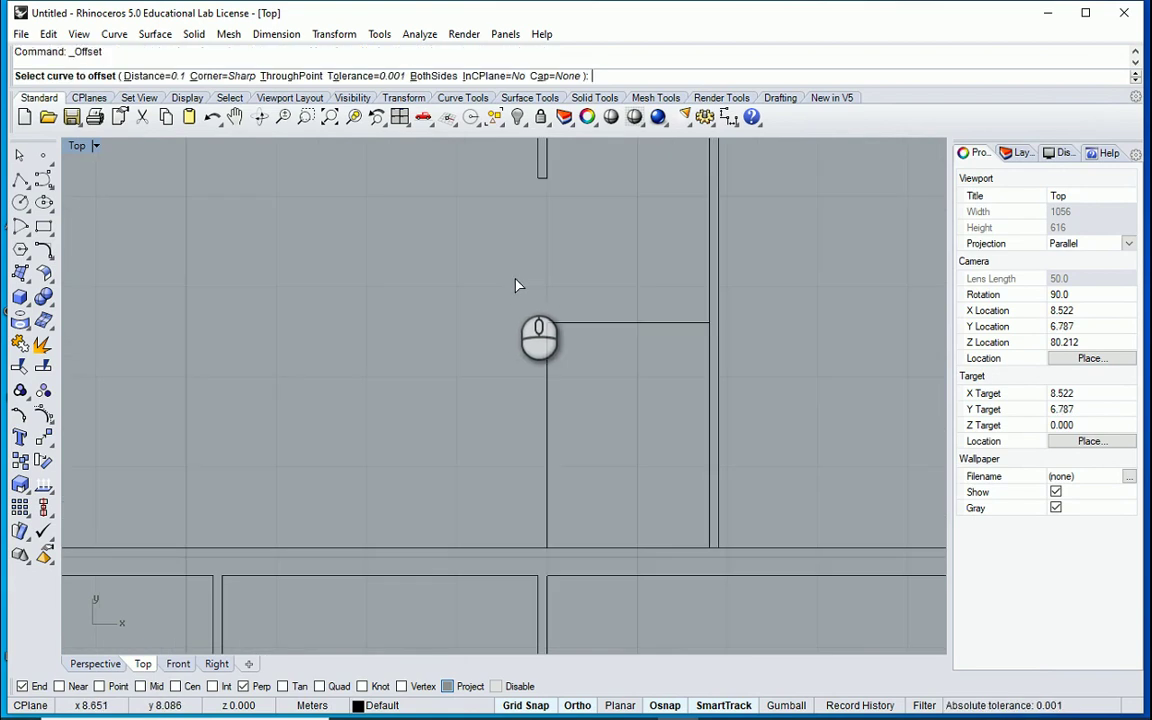
pyautogui.click(609, 323)
pyautogui.click(585, 264)
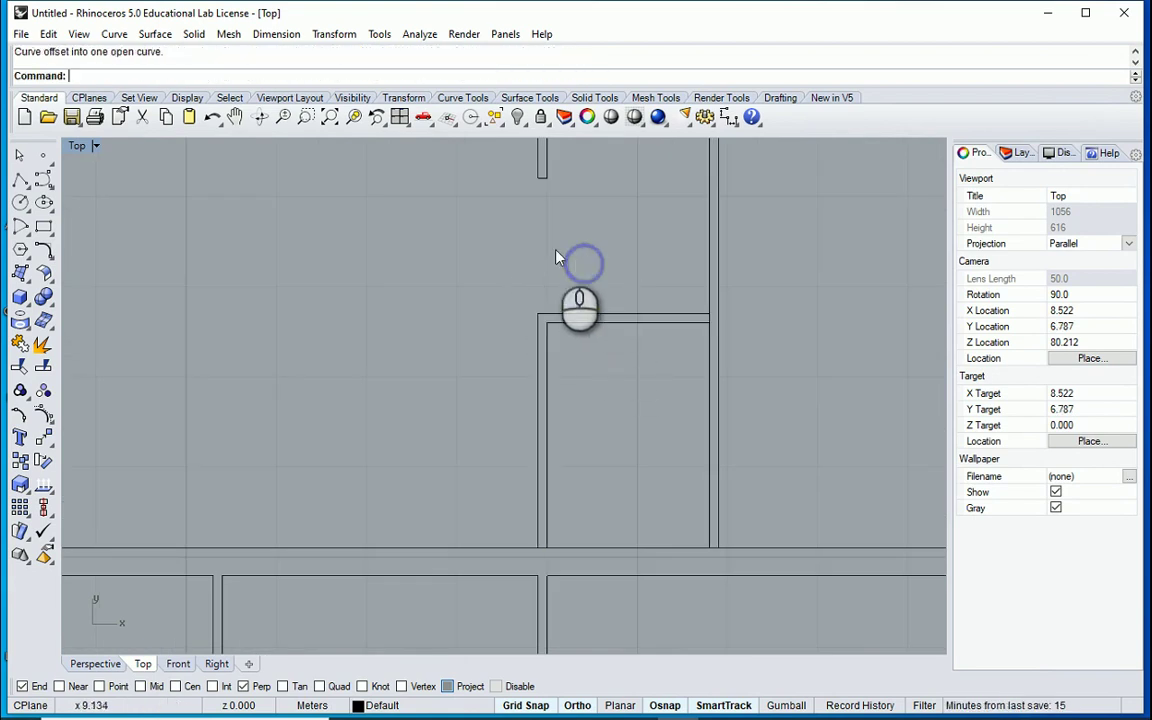
# Review the whole plan in the Perspective view and the four-view layout, and return to the maximized Top view.
pyautogui.scroll(-3, 631, 484)
pyautogui.scroll(-1, 631, 484)
pyautogui.scroll(1, 668, 550)
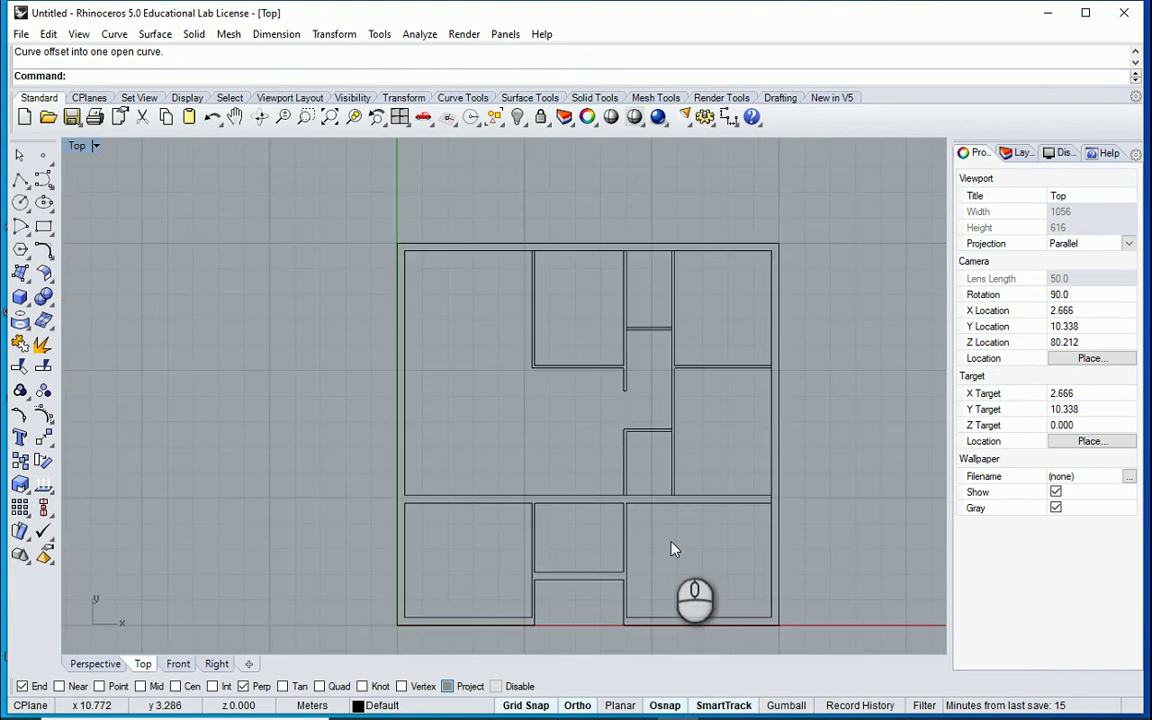
pyautogui.hotkey('ctrl', 'F4')
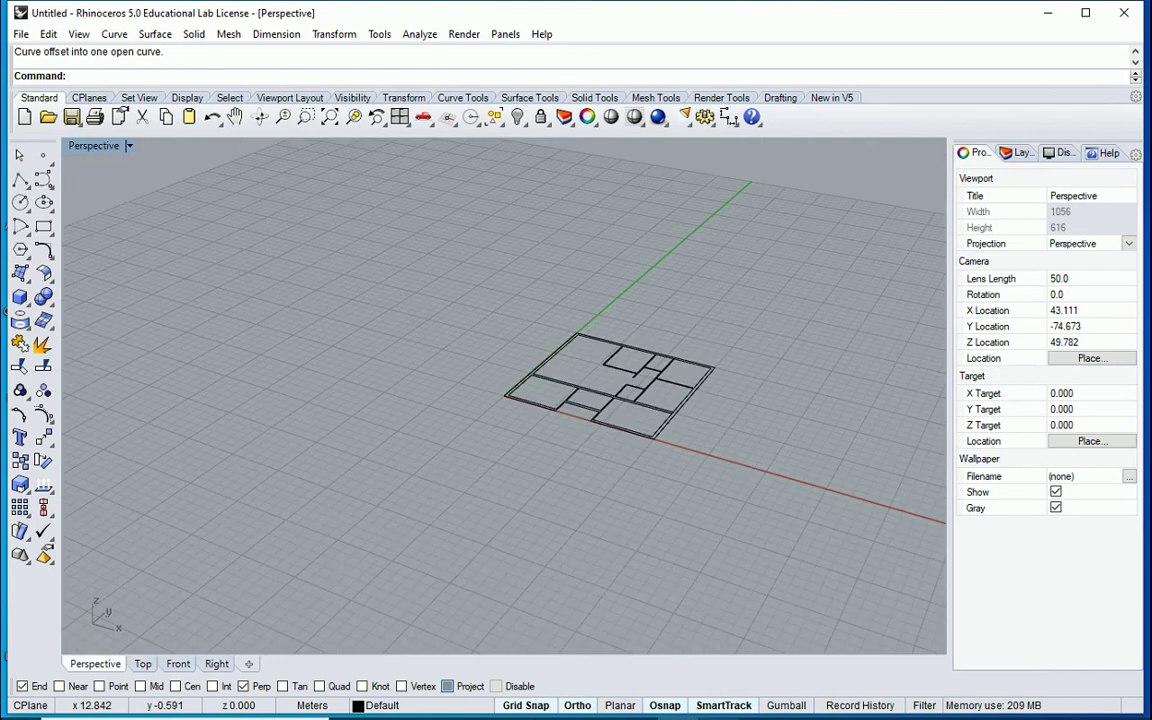
pyautogui.doubleClick(93, 145)
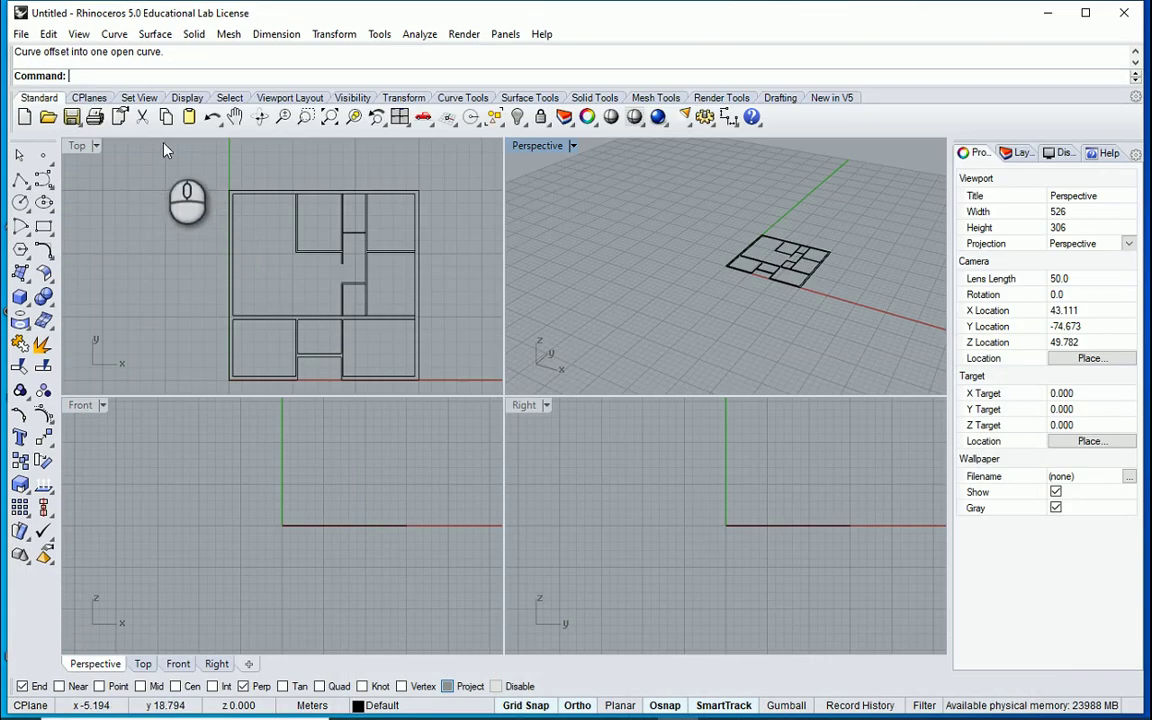
pyautogui.doubleClick(77, 146)
# With the whole plan as cutting objects, trim the upper wall's inner line between the lines of the left and middle partitions.
pyautogui.moveTo(733, 229); pyautogui.dragTo(282, 589)
pyautogui.hotkey('ctrl', 't')
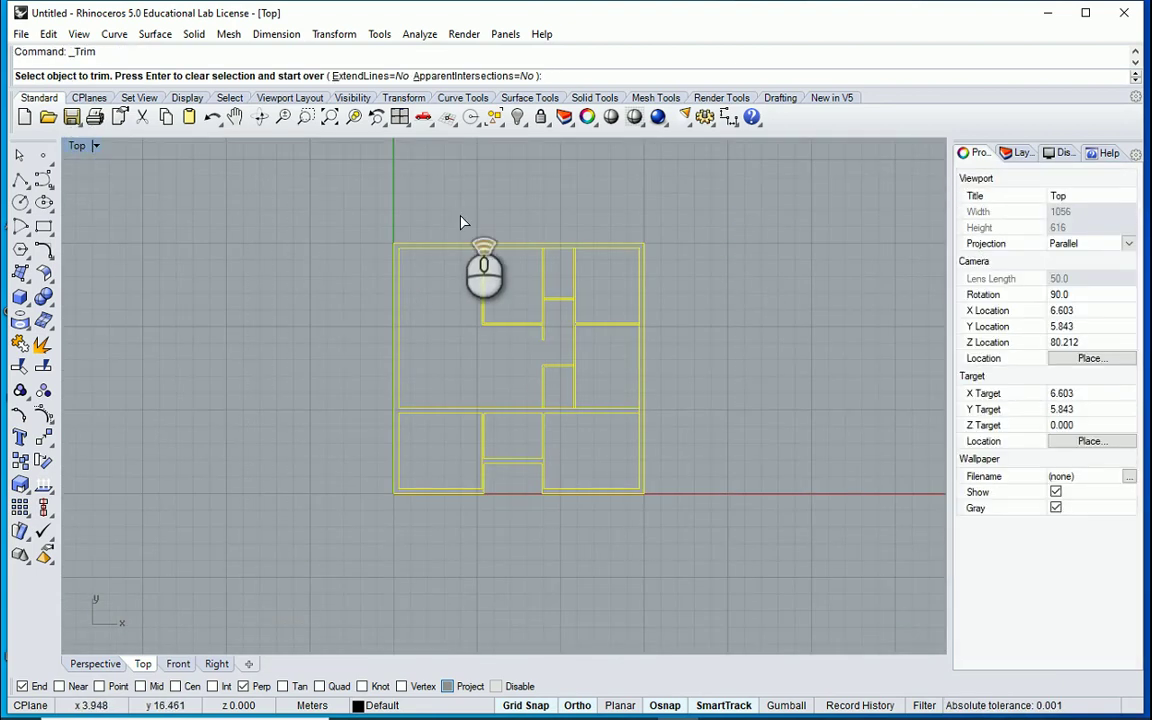
pyautogui.scroll(8, 530, 295)
pyautogui.scroll(2, 509, 516)
pyautogui.click(493, 522)
pyautogui.scroll(-10, 331, 300)
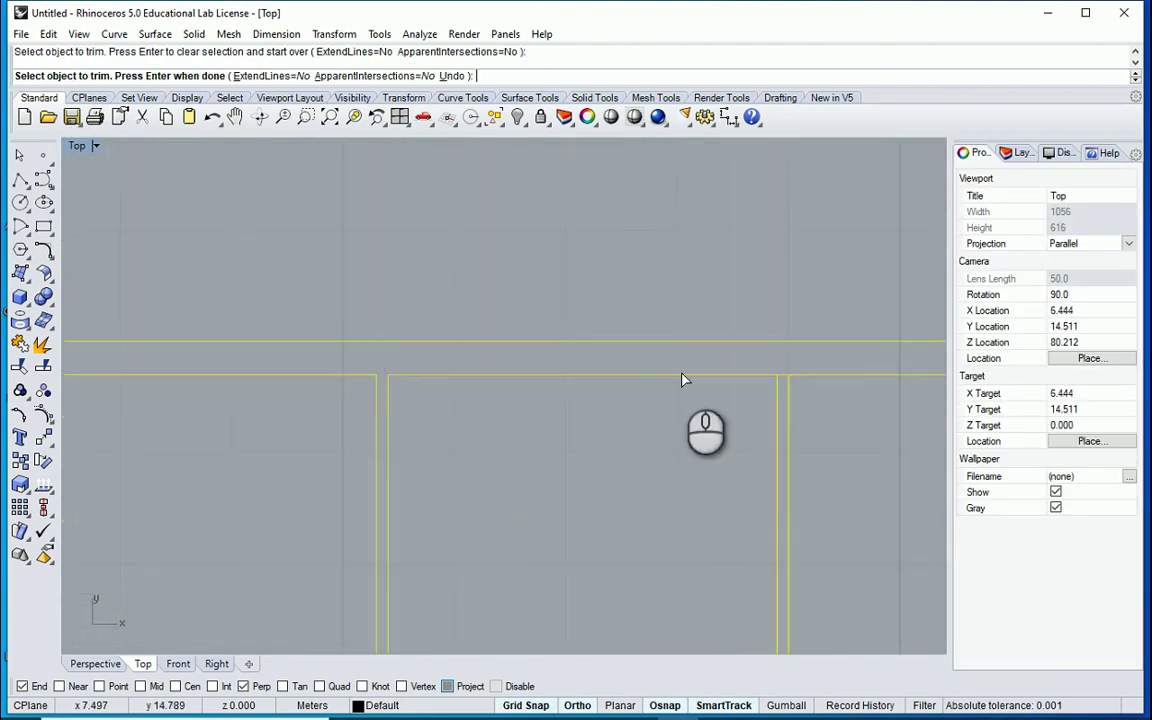
pyautogui.scroll(6, 778, 388)
pyautogui.click(789, 363)
# Trim the vertical partition lines that close the ends of the horizontal corridor partition.
pyautogui.scroll(-18, 518, 250)
pyautogui.scroll(18, 581, 365)
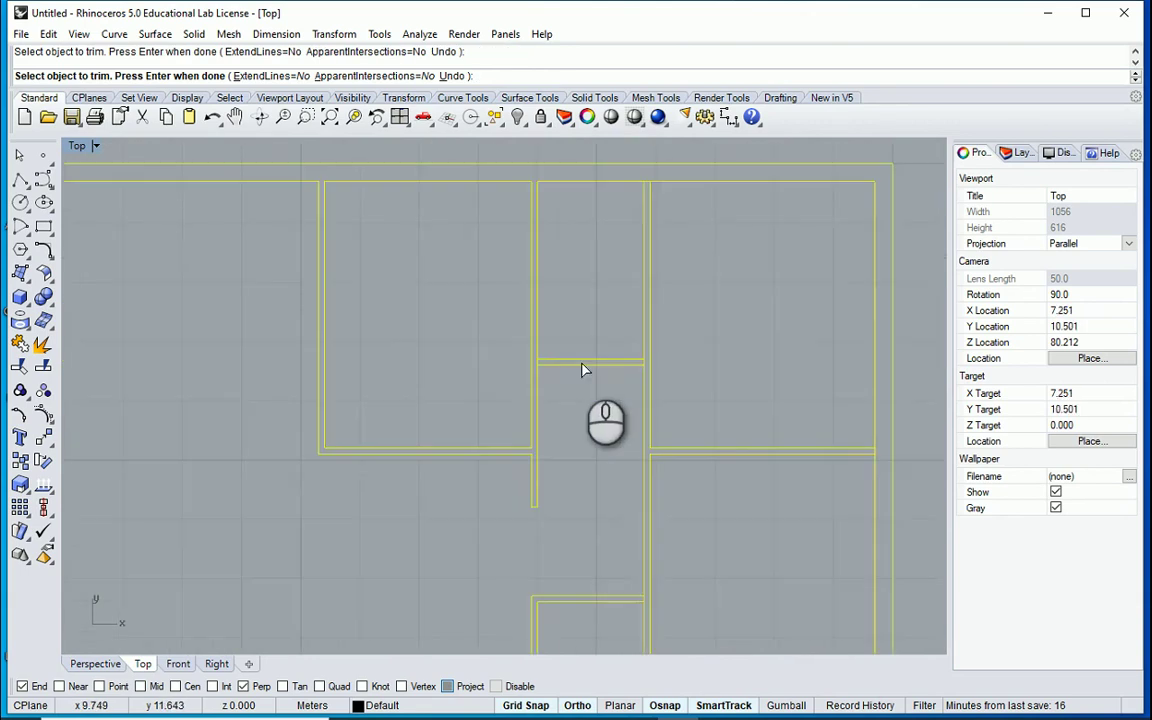
pyautogui.click(835, 355)
pyautogui.scroll(-14, 534, 234)
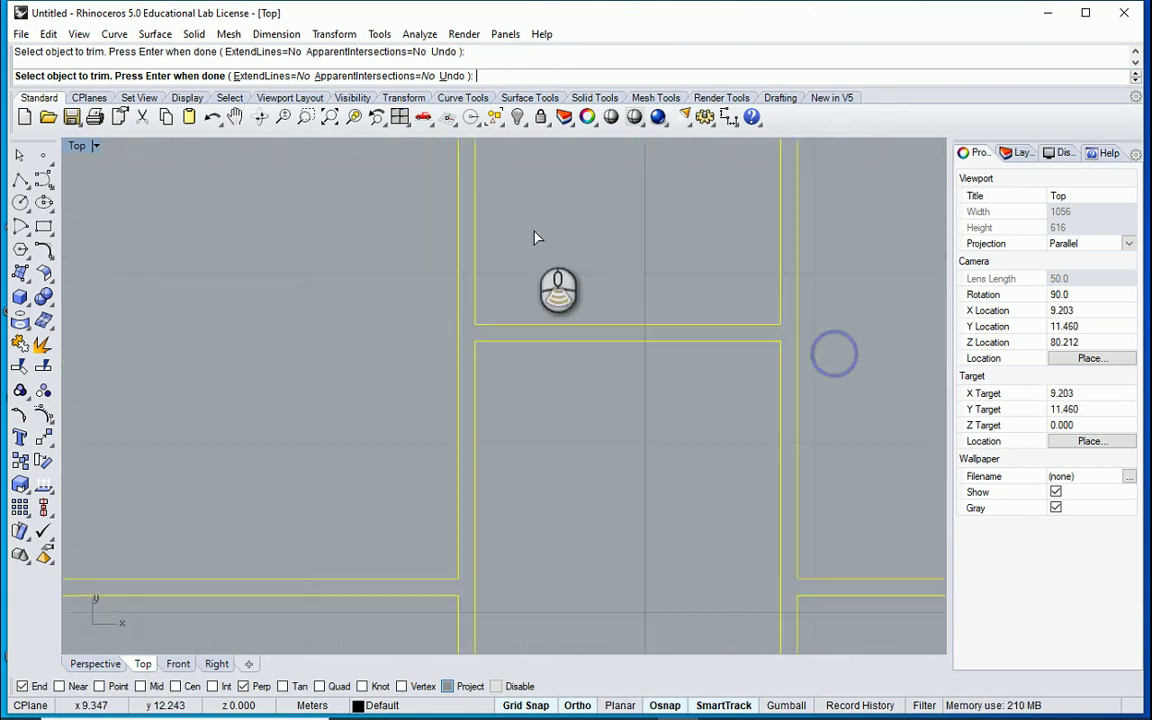
pyautogui.scroll(10, 478, 280)
pyautogui.scroll(-10, 469, 312)
pyautogui.scroll(18, 597, 509)
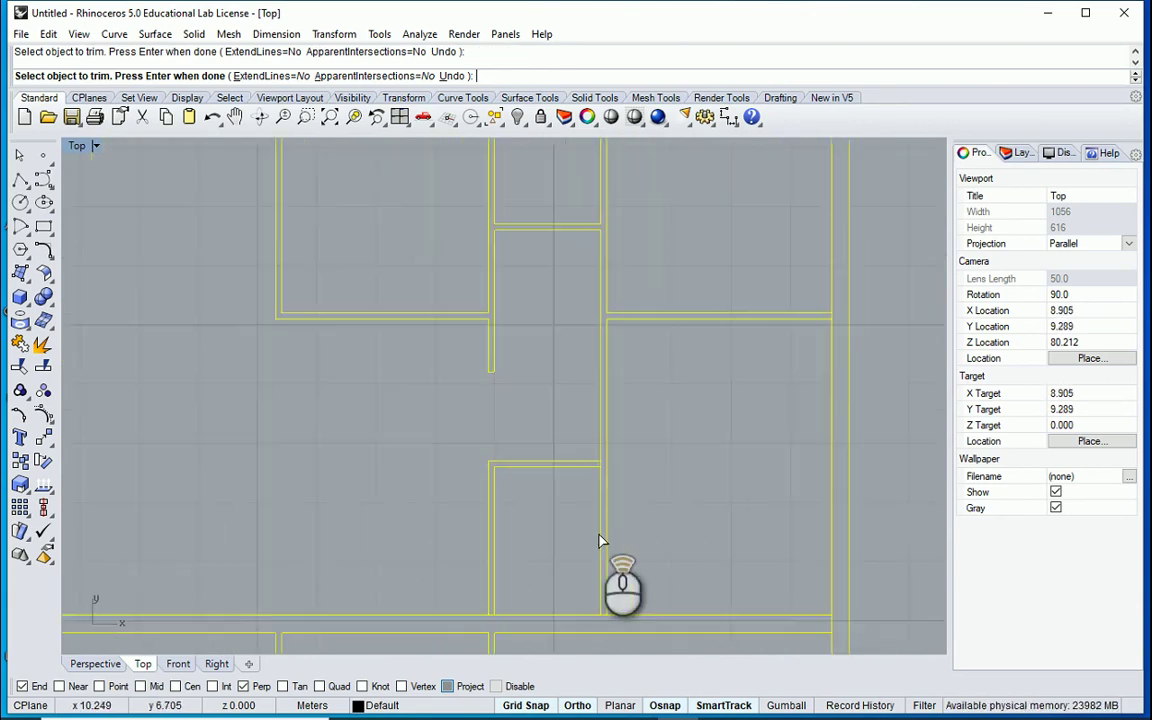
# Trim the middle wall's upper line where the small room's left partition and the right partition meet it.
pyautogui.scroll(-3, 615, 340)
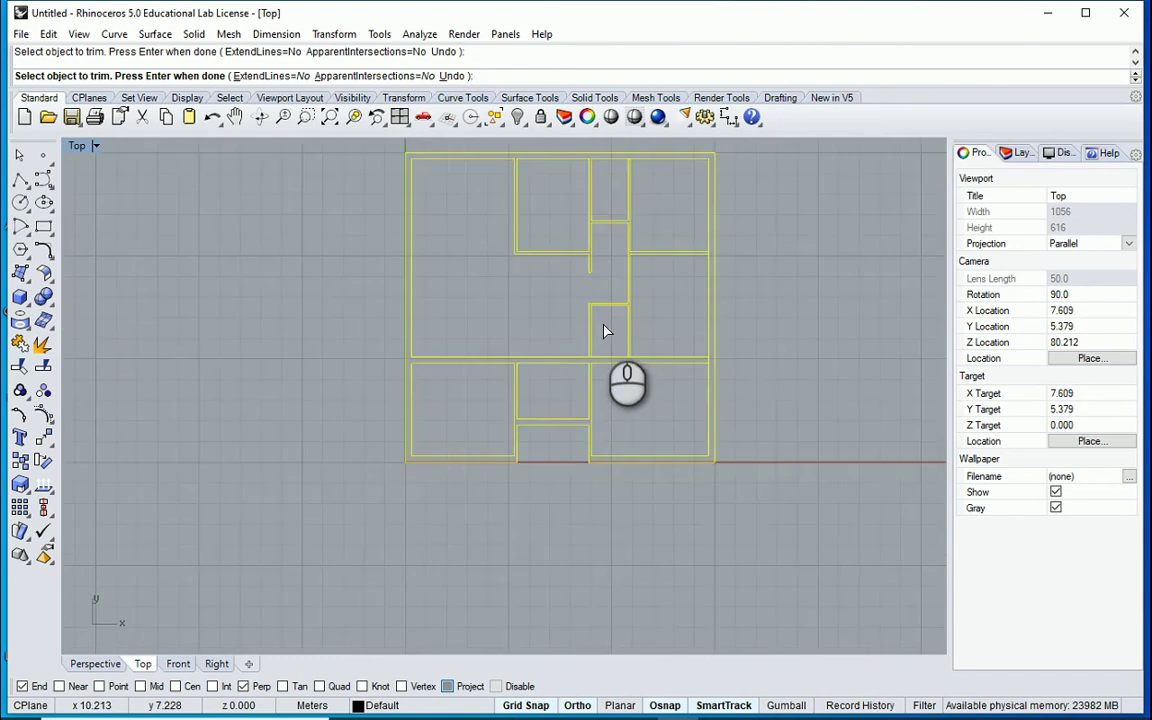
pyautogui.scroll(4, 605, 330)
pyautogui.scroll(10, 630, 371)
pyautogui.click(542, 320)
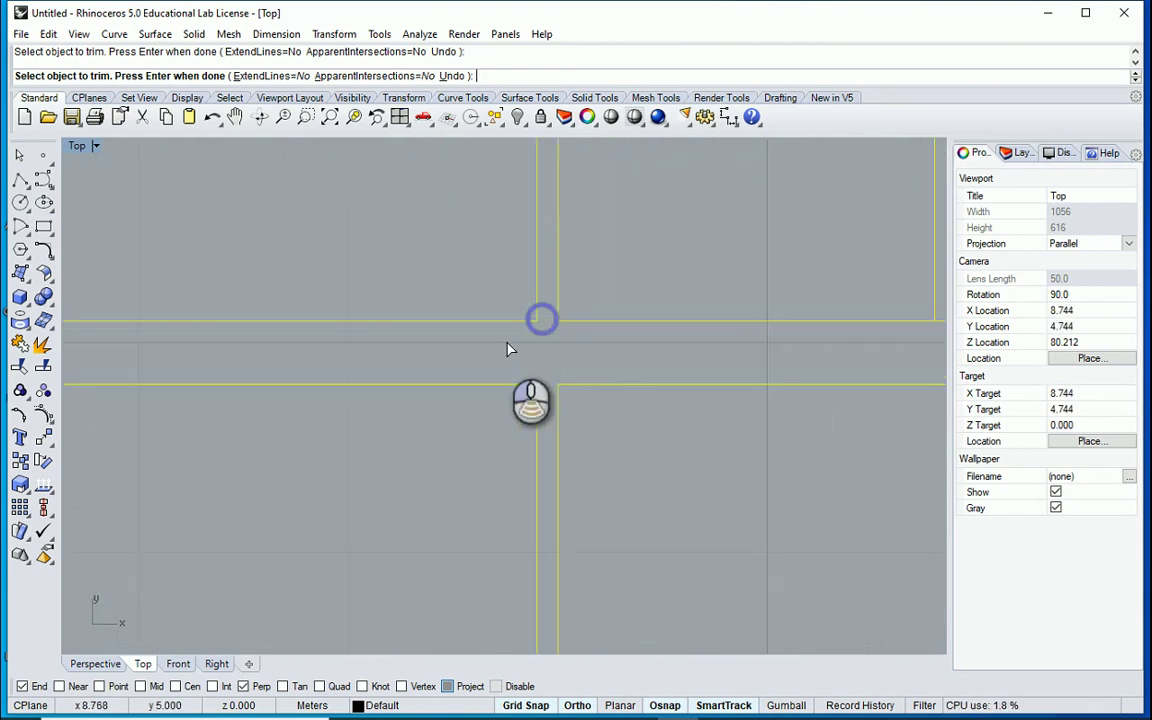
pyautogui.scroll(-4, 506, 342)
pyautogui.scroll(2, 776, 339)
pyautogui.click(792, 324)
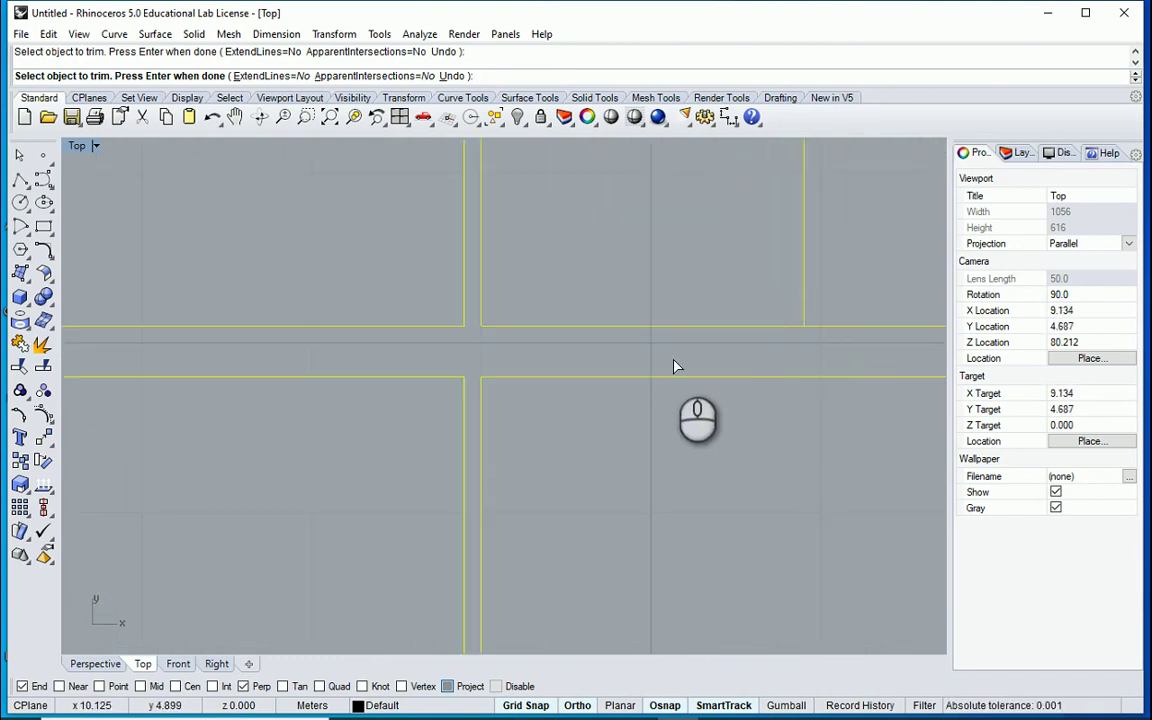
pyautogui.hotkey('ctrl', 'z')
pyautogui.scroll(3, 785, 362)
pyautogui.click(803, 314)
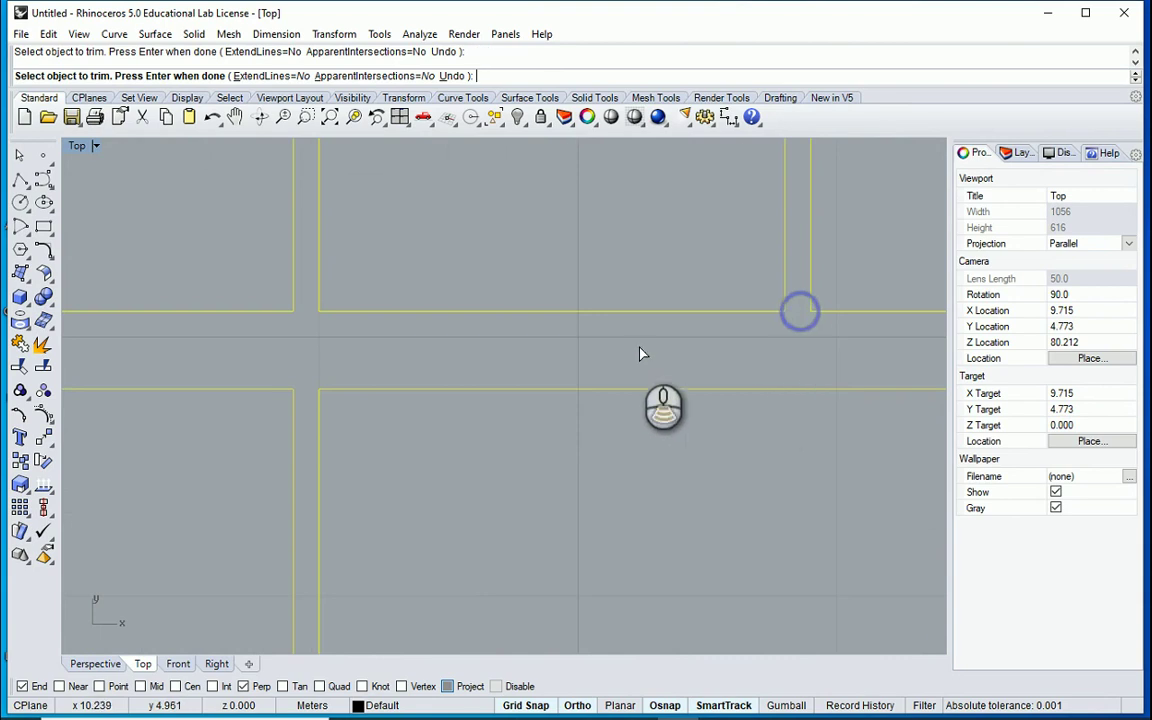
# Trim the right exterior wall's inner line where the middle wall and the right room's horizontal partition meet it.
pyautogui.scroll(-4, 640, 352)
pyautogui.moveTo(656, 386); pyautogui.dragTo(797, 336, button='right')
pyautogui.scroll(6, 767, 372)
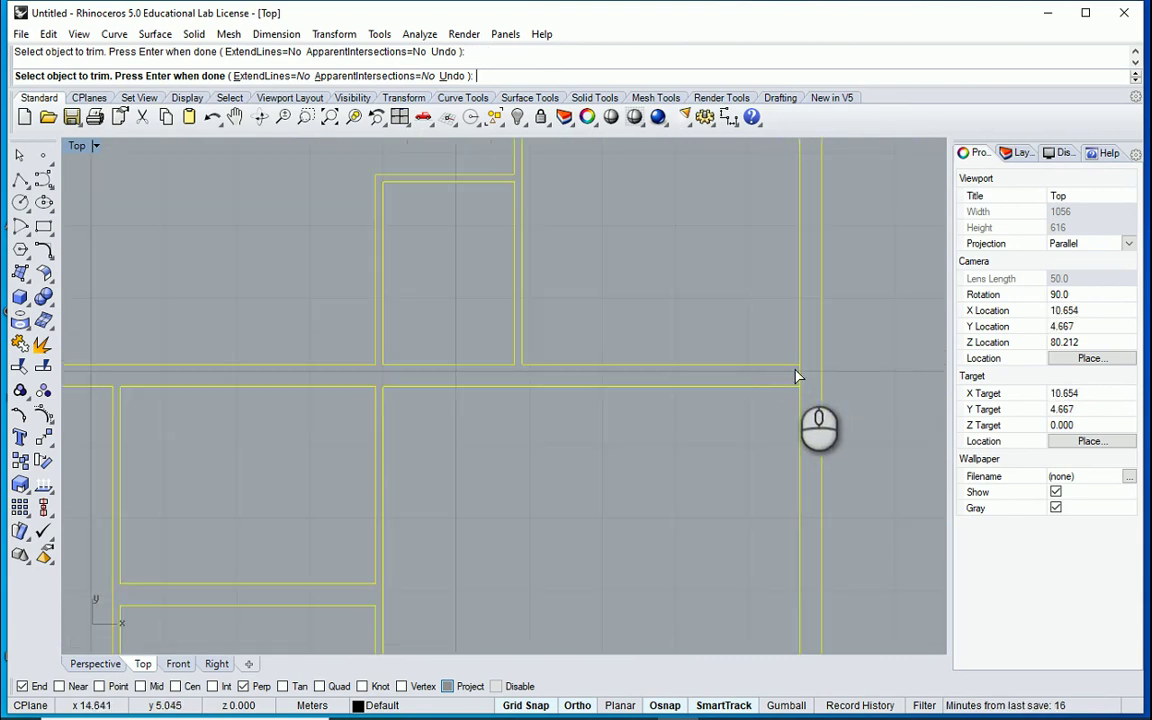
pyautogui.scroll(2, 797, 371)
pyautogui.click(797, 371)
pyautogui.scroll(-8, 806, 413)
pyautogui.scroll(-3, 535, 419)
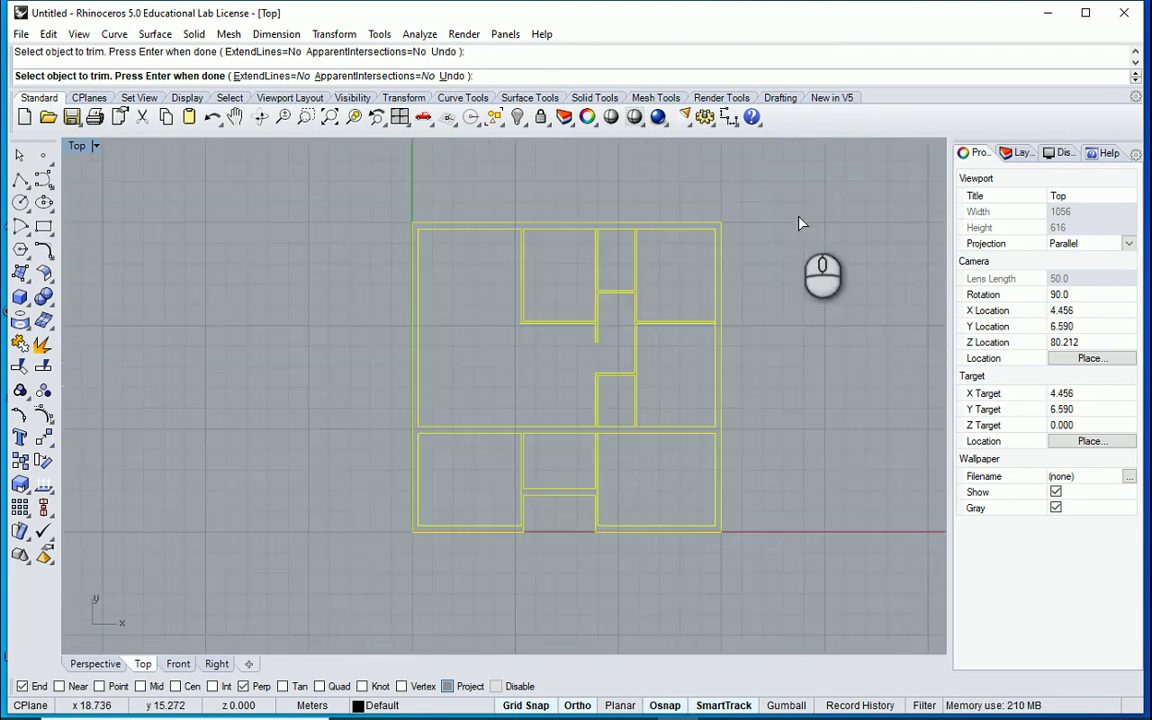
pyautogui.scroll(5, 802, 224)
pyautogui.scroll(6, 797, 581)
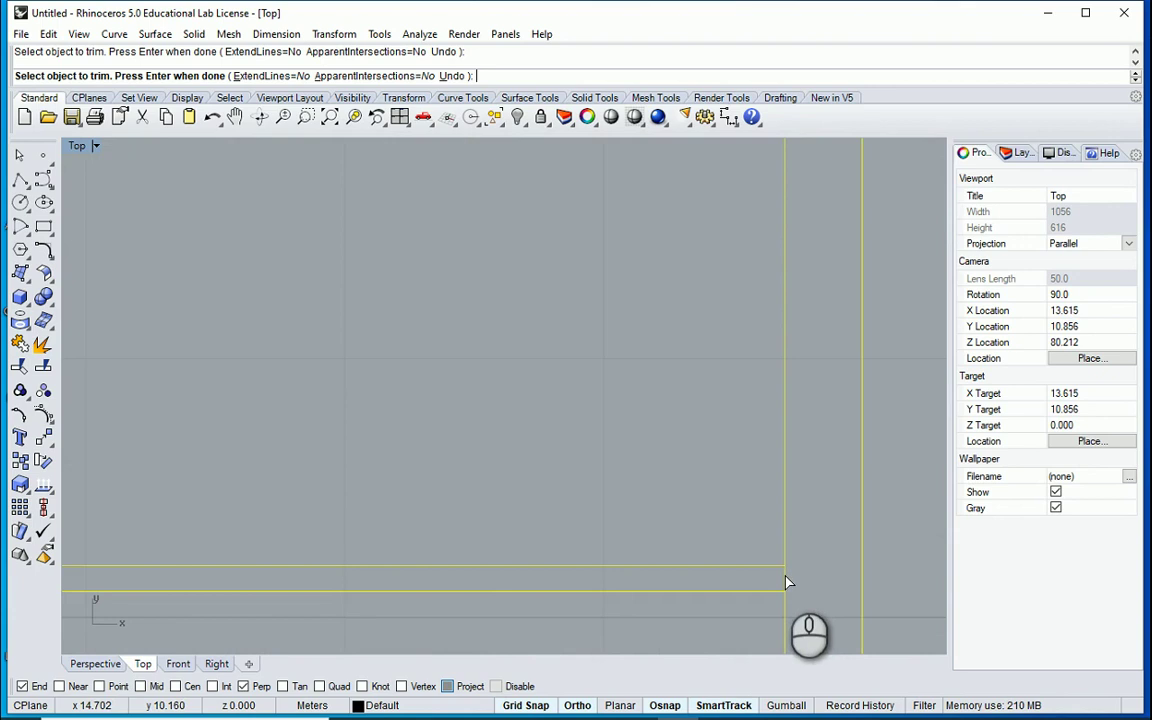
pyautogui.click(792, 571)
# Trim the upper wall's inner line between the two lines of the right partition.
pyautogui.scroll(-5, 792, 571)
pyautogui.scroll(4, 450, 150)
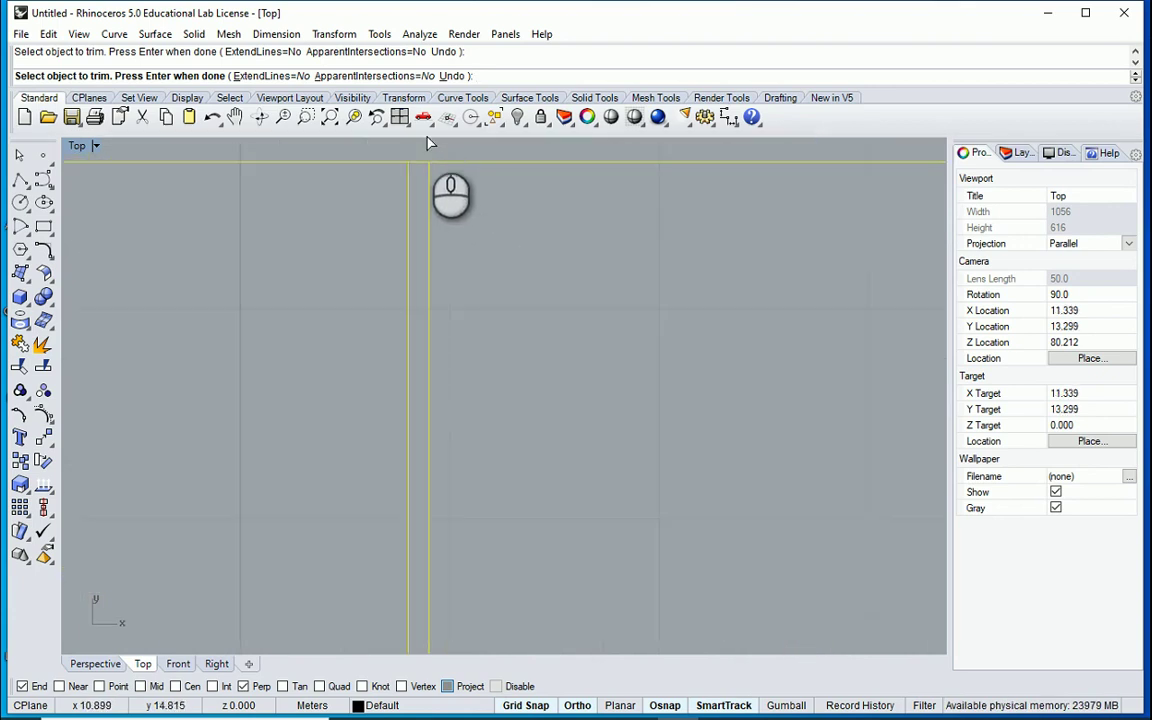
pyautogui.click(418, 163)
pyautogui.scroll(-5, 432, 174)
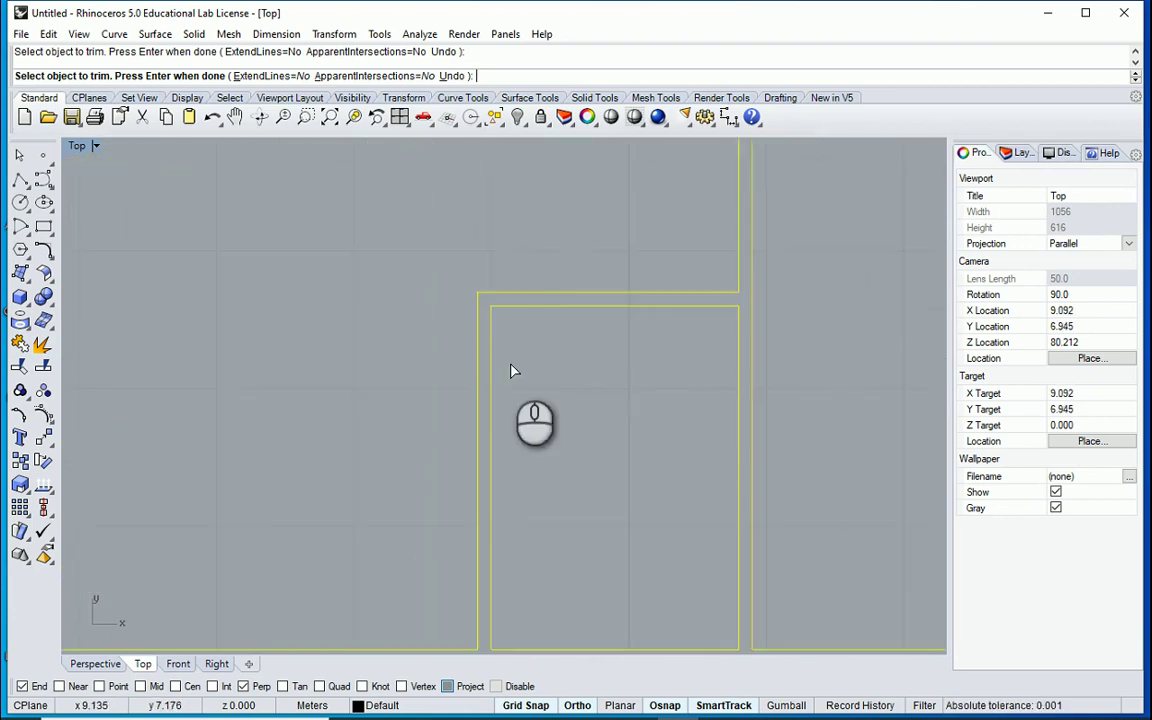